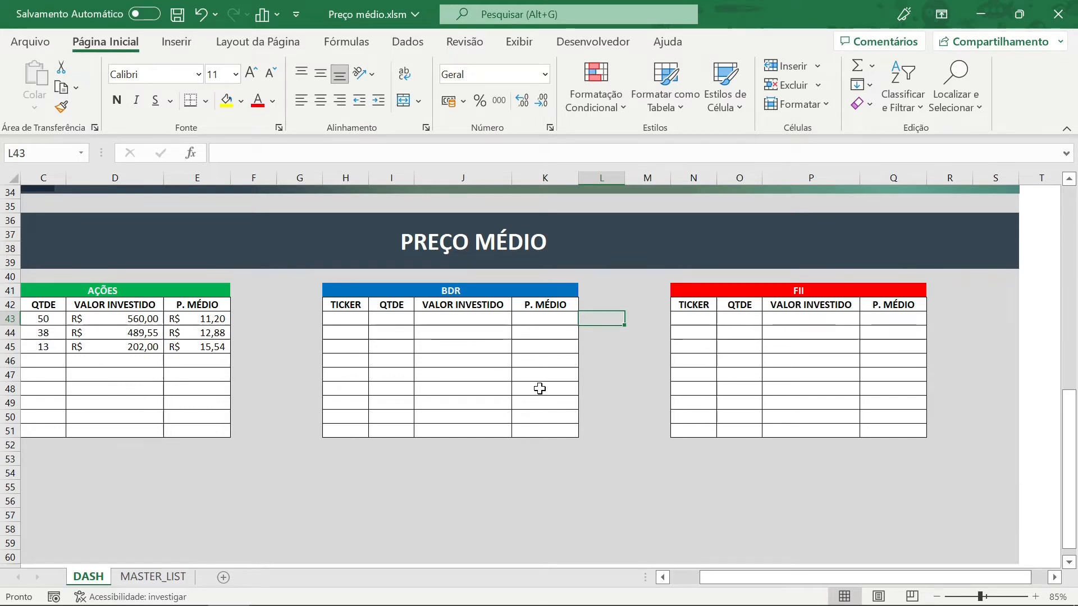
Step: Clear the three ticker rows, B43:E45, from the AÇÕES table in the PREÇO MÉDIO section of the DASH sheet
scroll(540, 388, "up", 3)
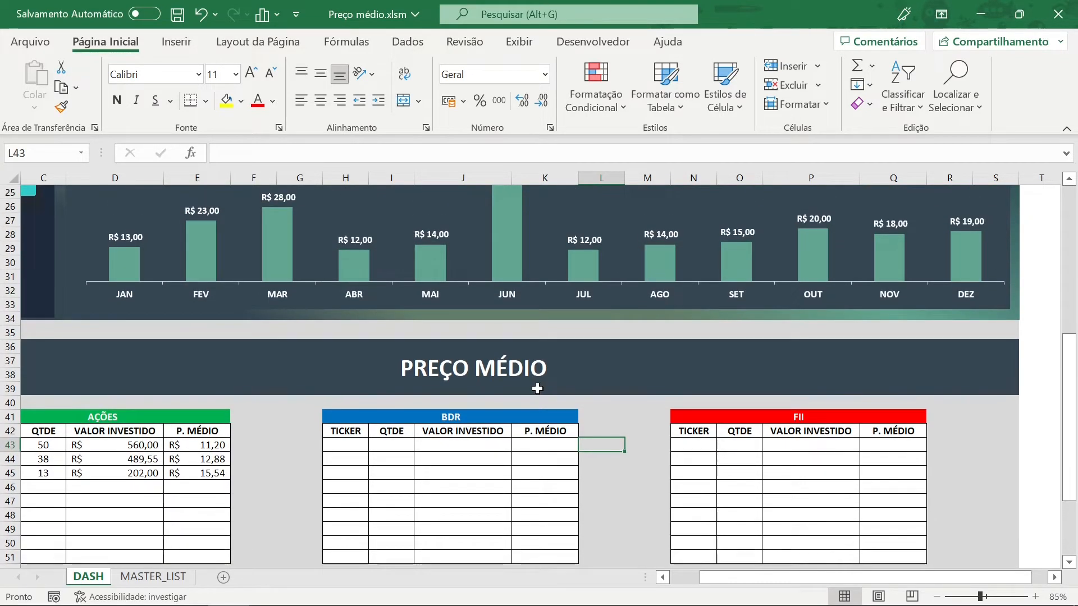
scroll(446, 352, "down", 2)
scroll(446, 352, "down", 2)
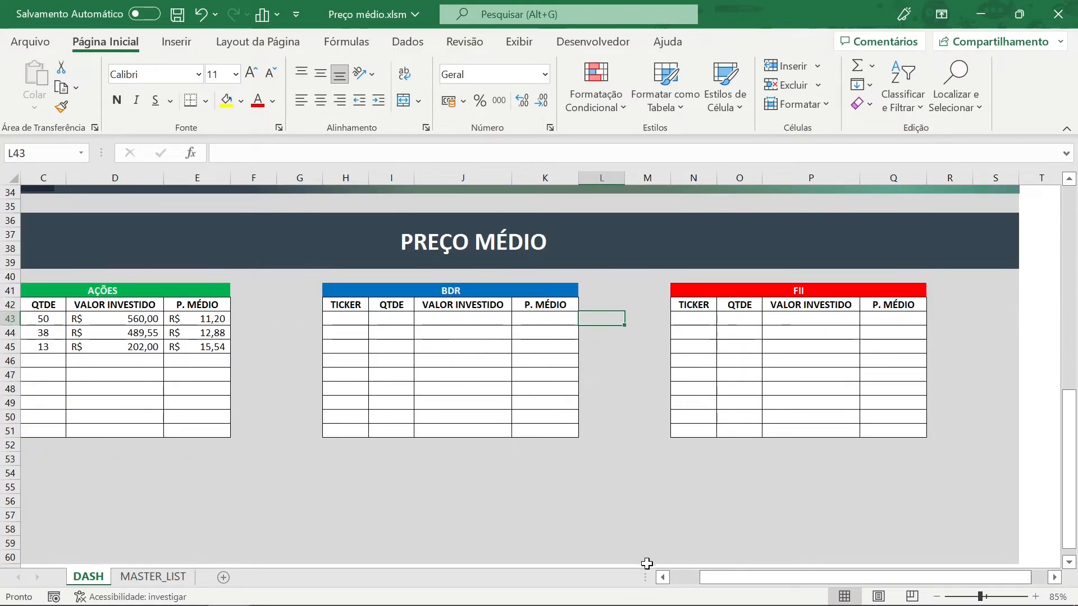
left_click(662, 578)
left_click(662, 578)
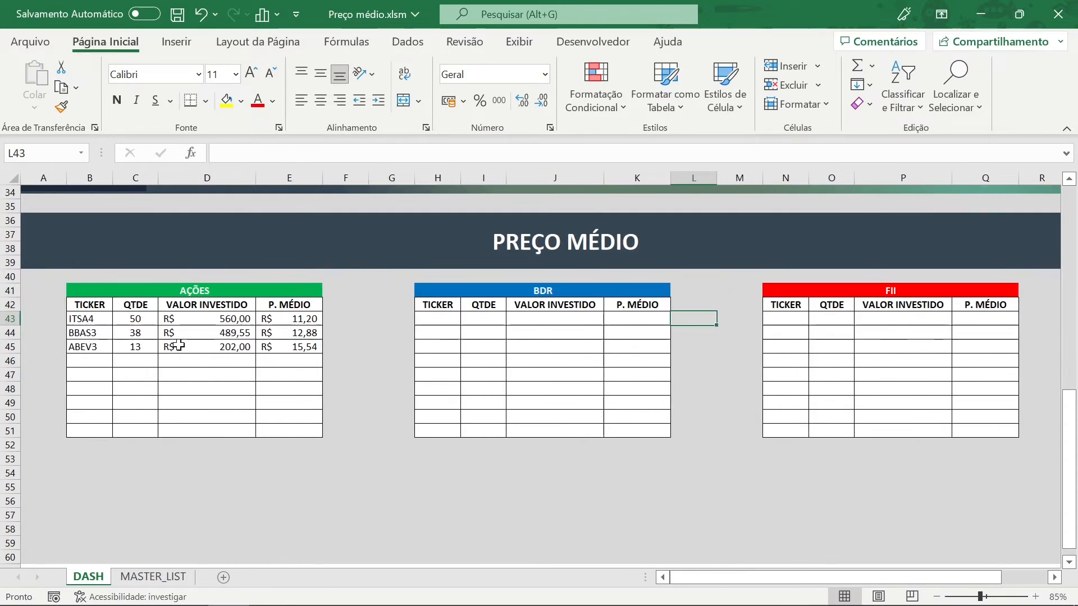
left_click_drag(82, 314, 294, 348)
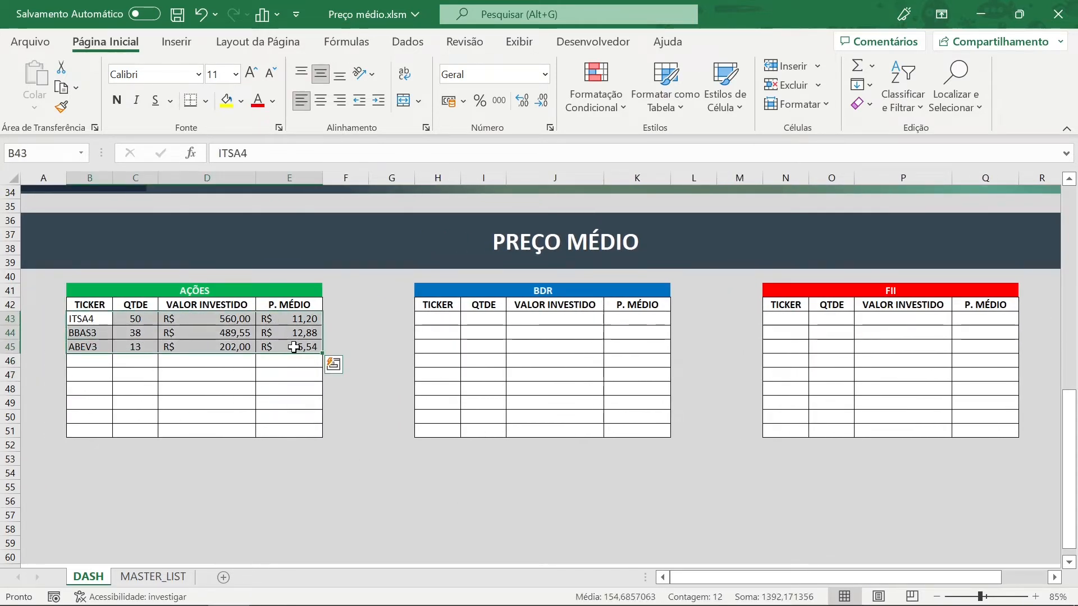
key("Delete")
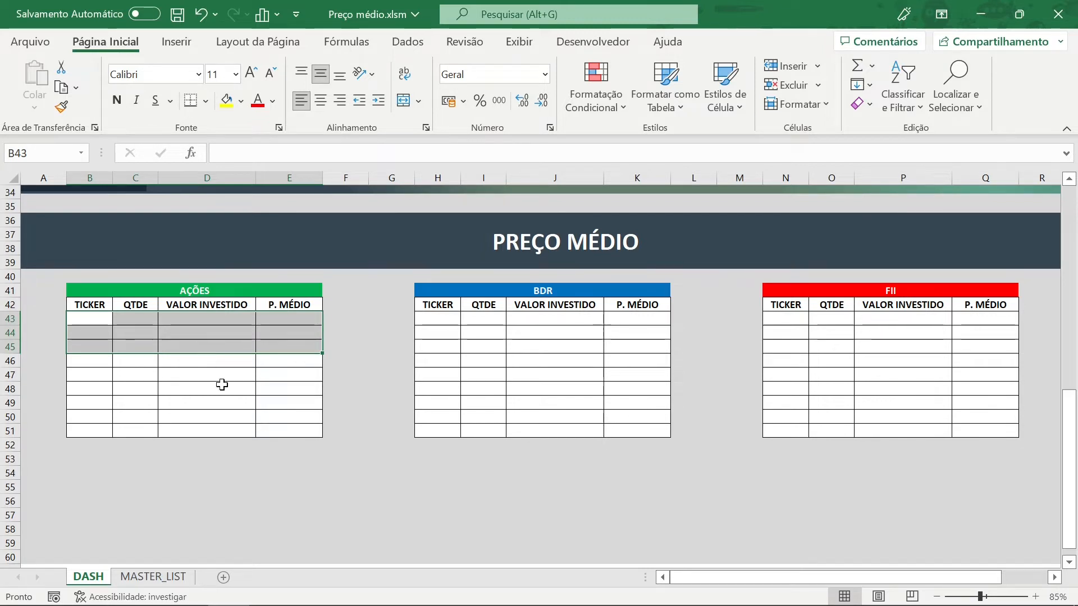
Step: Add a new worksheet named P.MÉDIO and reorder the sheets so MASTER_LIST comes directly before it
left_click(223, 577)
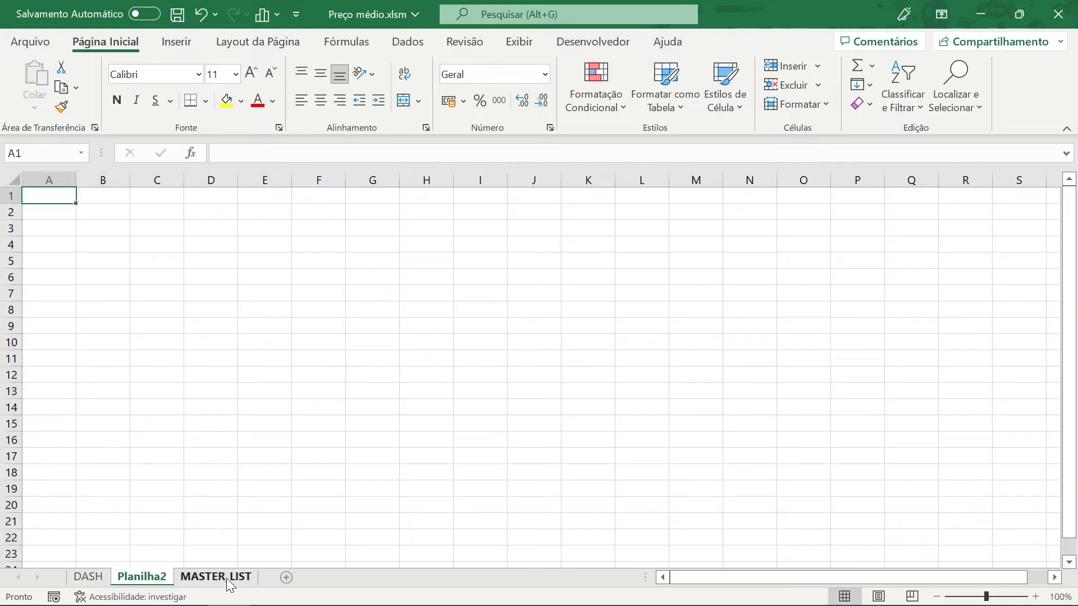
double_click(146, 577)
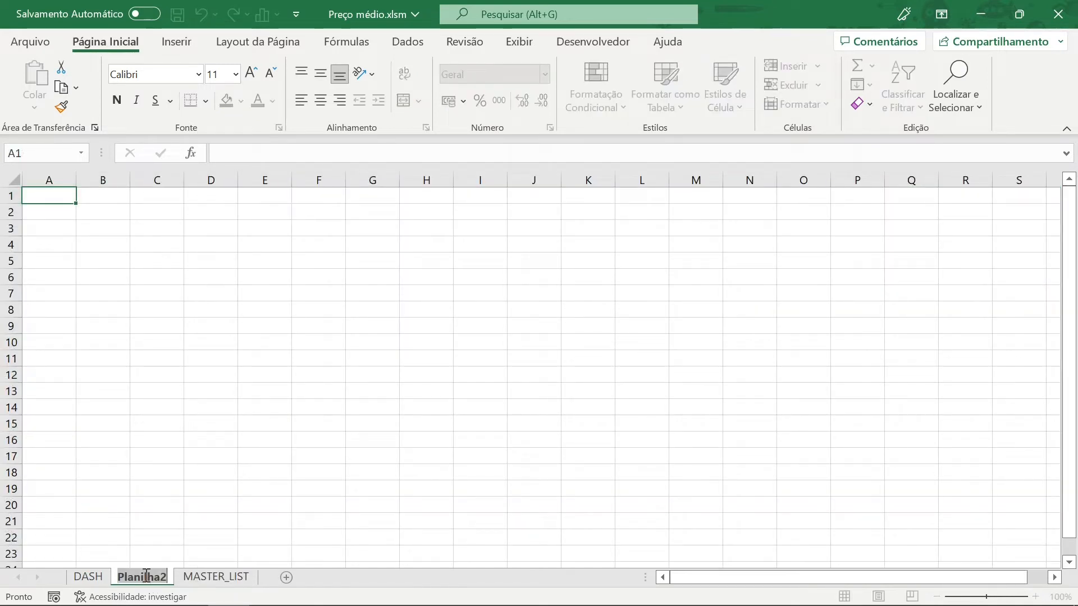
type("P")
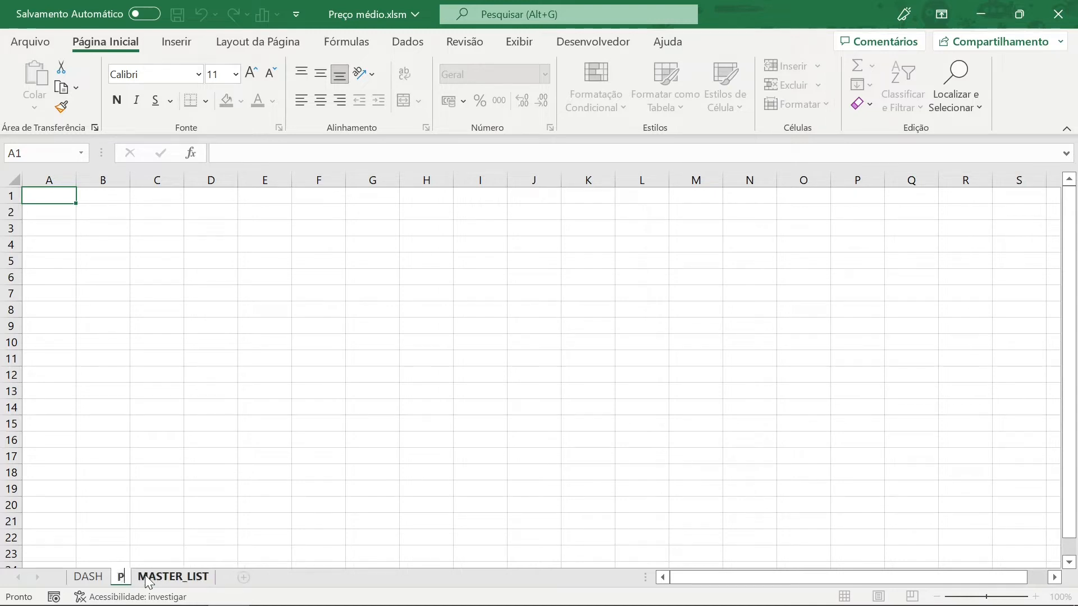
type(".MÉDIO")
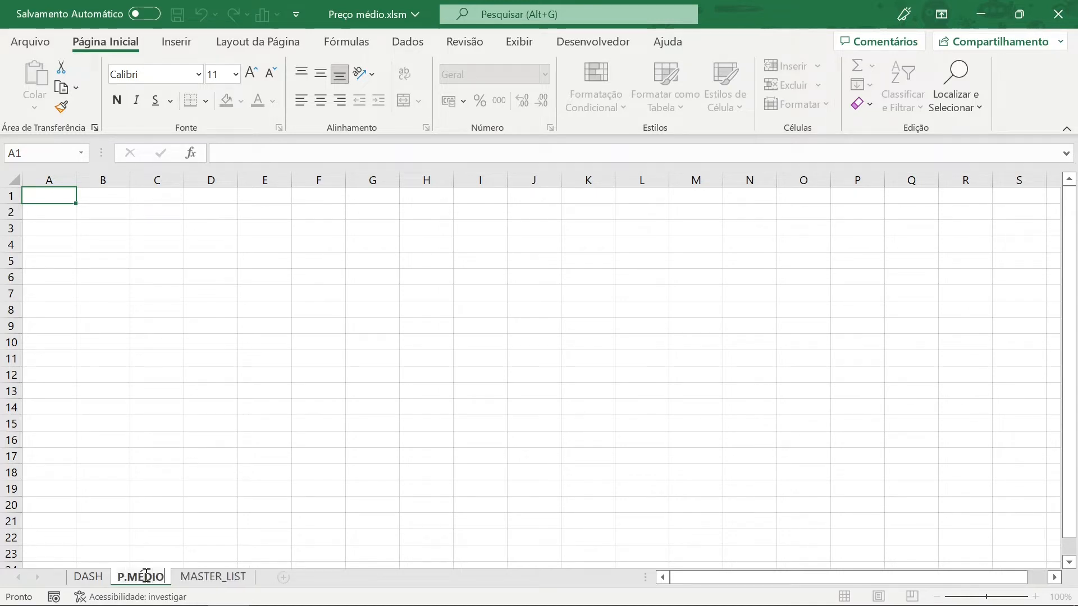
left_click(158, 474)
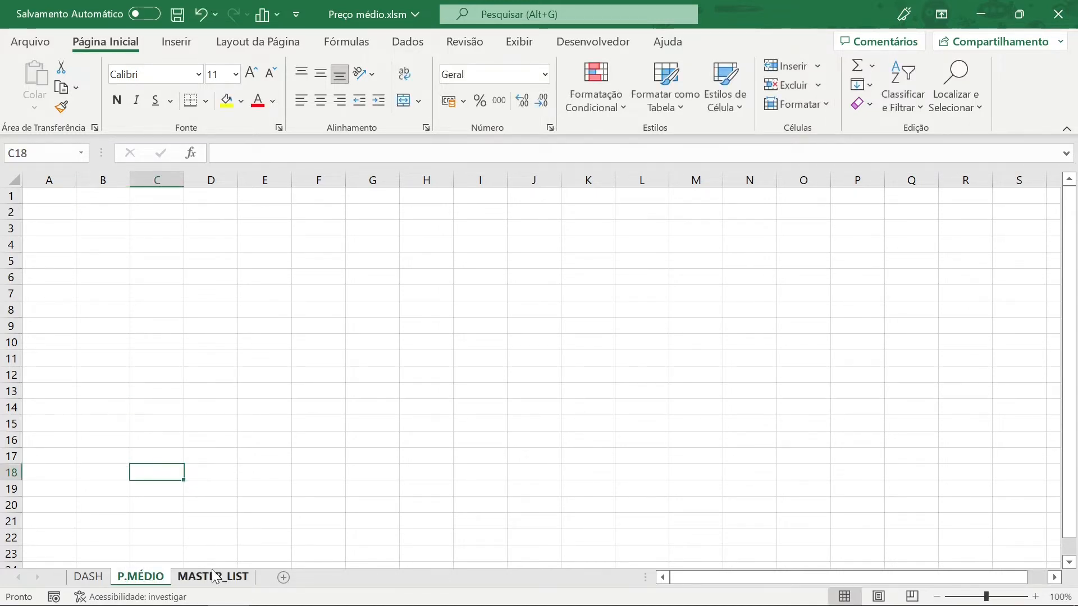
left_click_drag(194, 573, 141, 563)
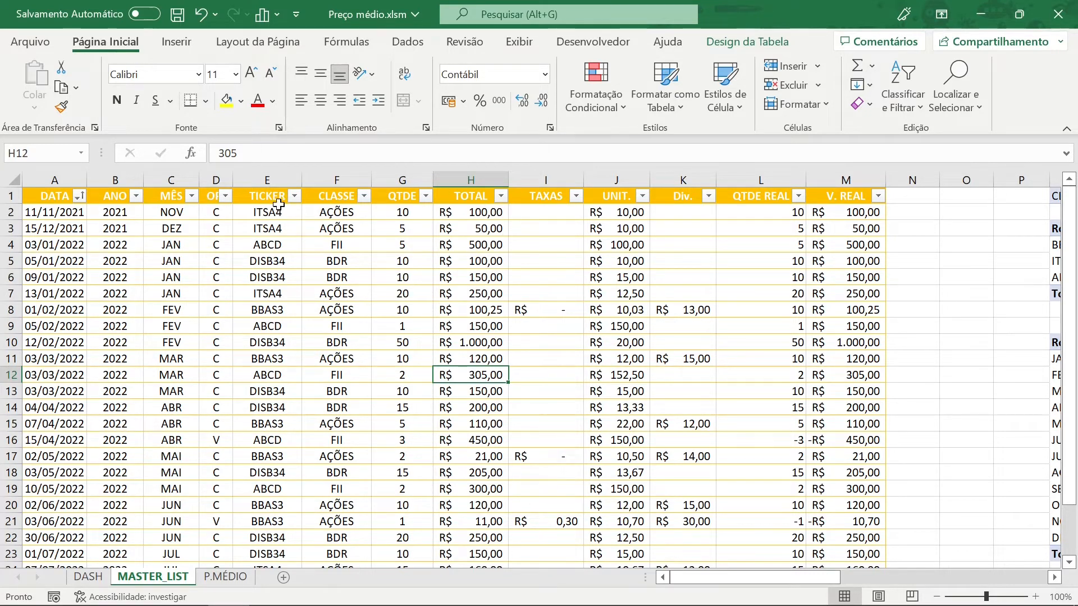
Step: Filter the MASTER_LIST table by the CLASSE column to show only FII
left_click(364, 196)
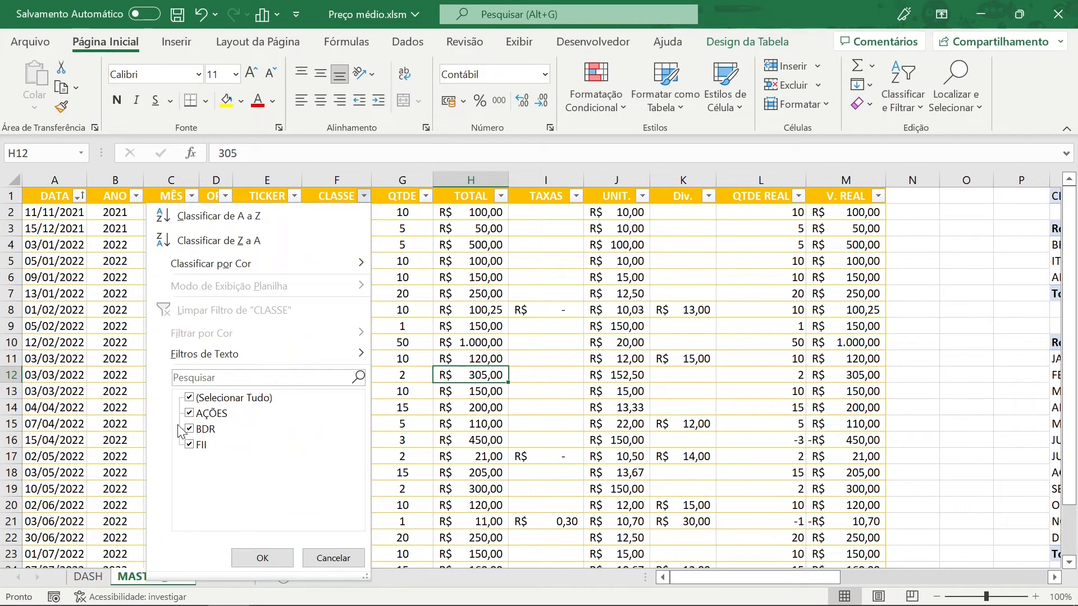
left_click(190, 398)
left_click(194, 446)
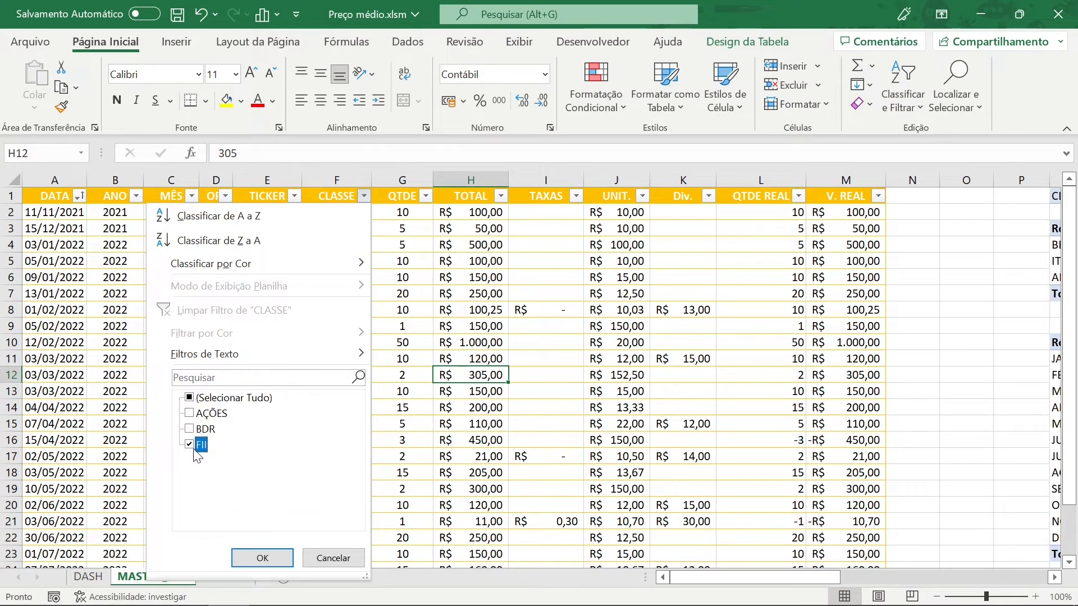
left_click(272, 557)
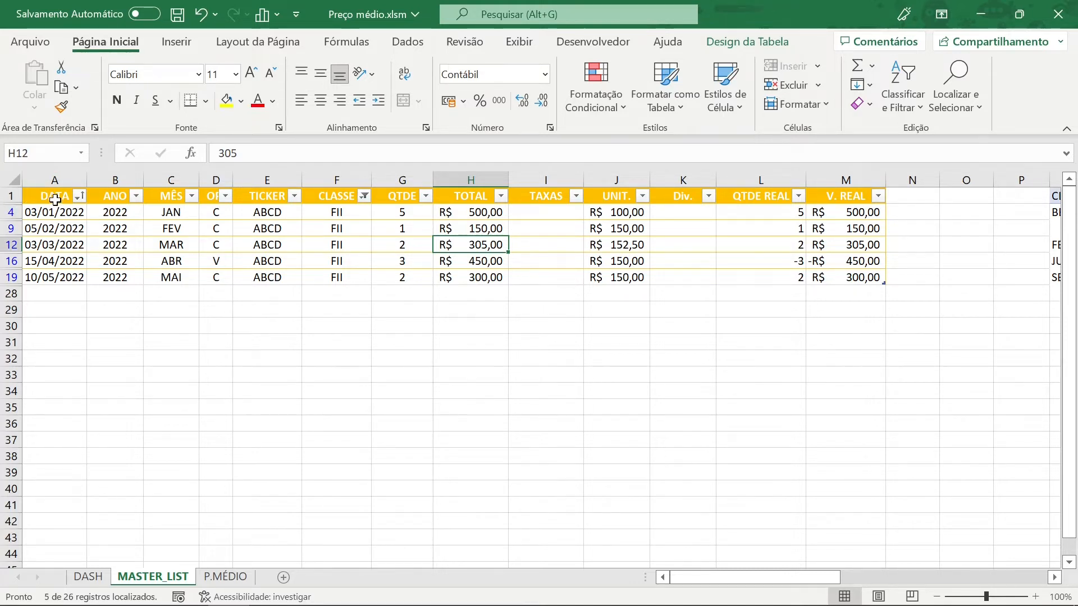
Step: Copy the filtered FII rows with their headers, columns DATA through V. REAL, to cell A1 of the P.MÉDIO sheet
left_click_drag(41, 196, 846, 275)
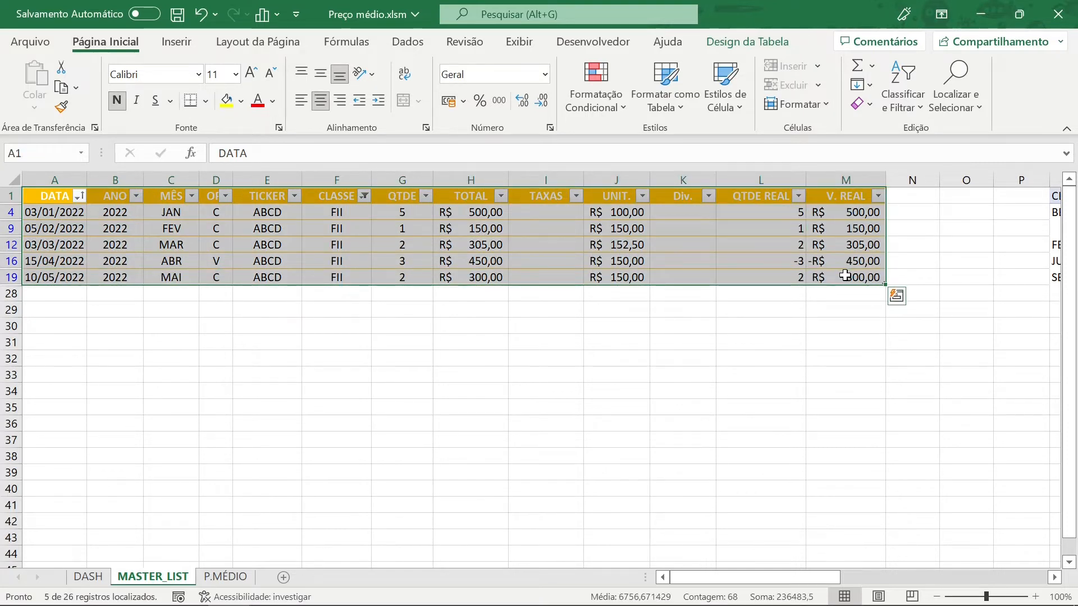
key("ctrl+c")
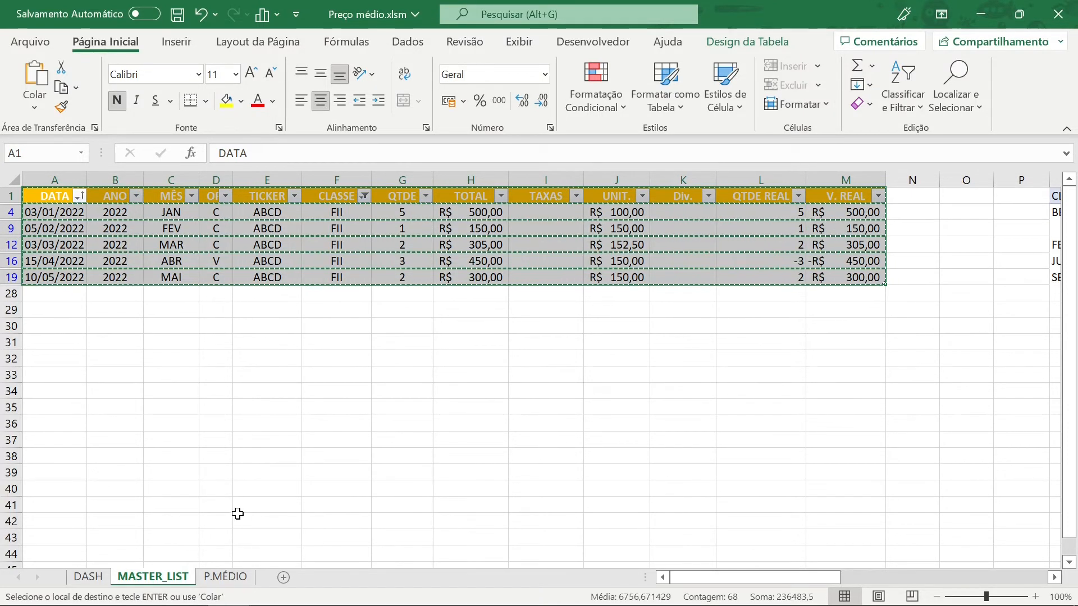
left_click(223, 576)
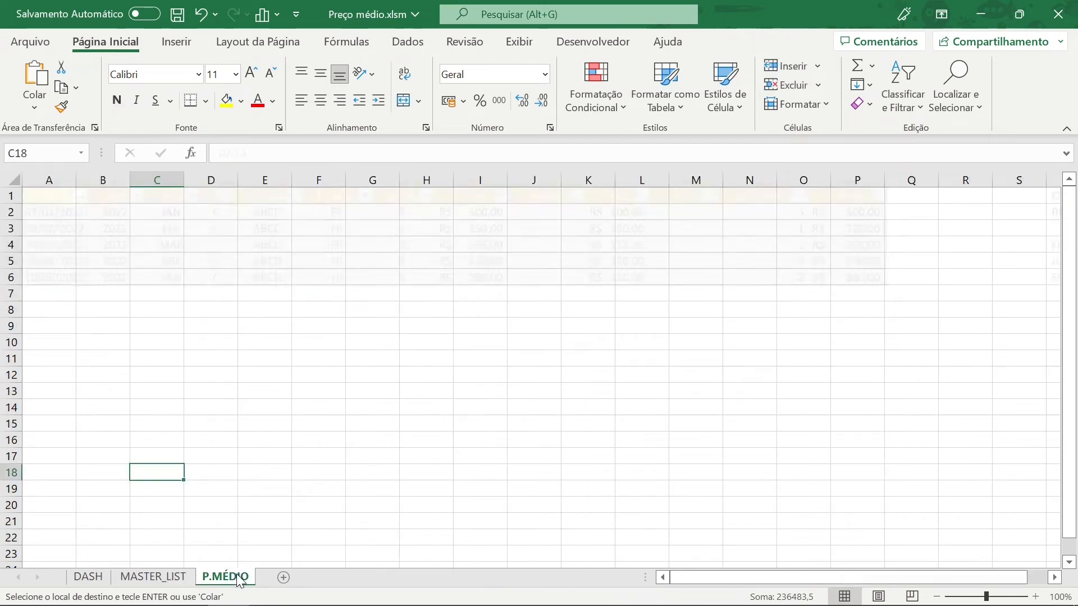
left_click(70, 199)
key("ctrl+v")
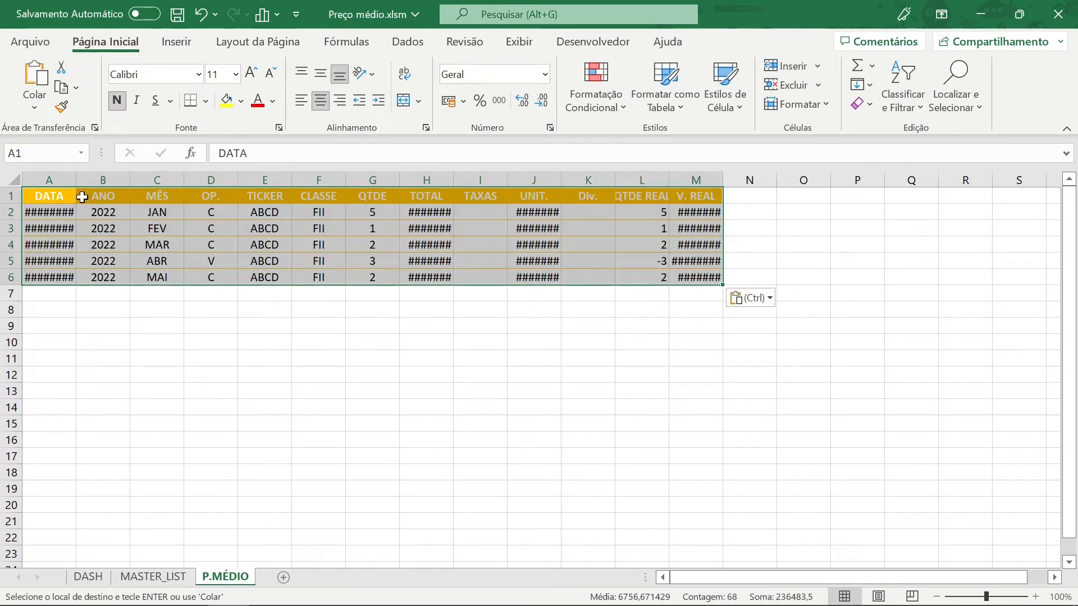
Step: Widen the DATA, TOTAL, UNIT. and V. REAL columns on the P.MÉDIO sheet to fit their contents
double_click(75, 177)
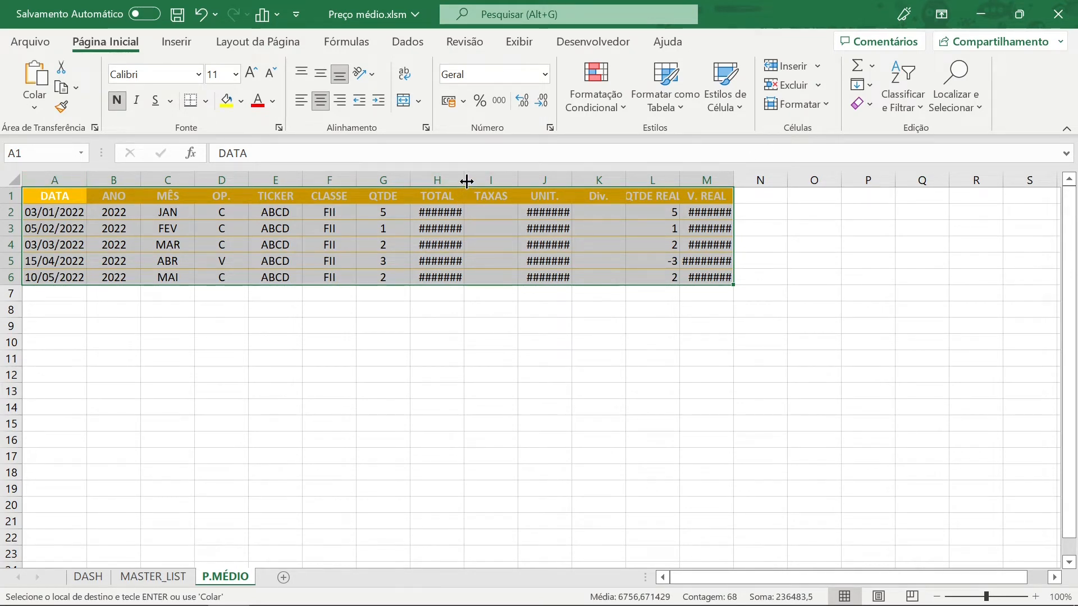
left_click_drag(466, 180, 479, 186)
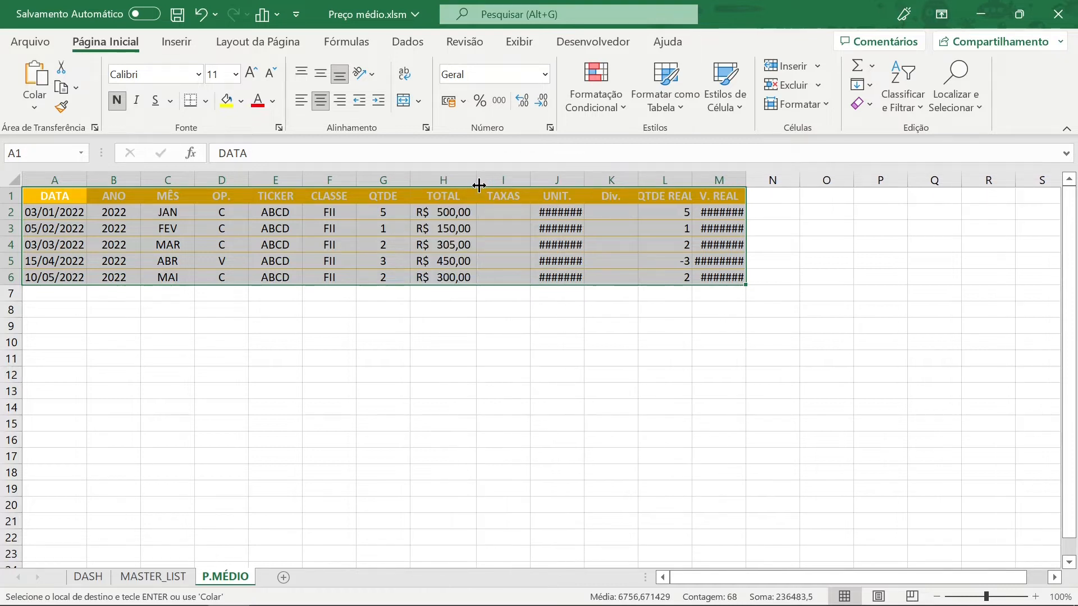
double_click(586, 179)
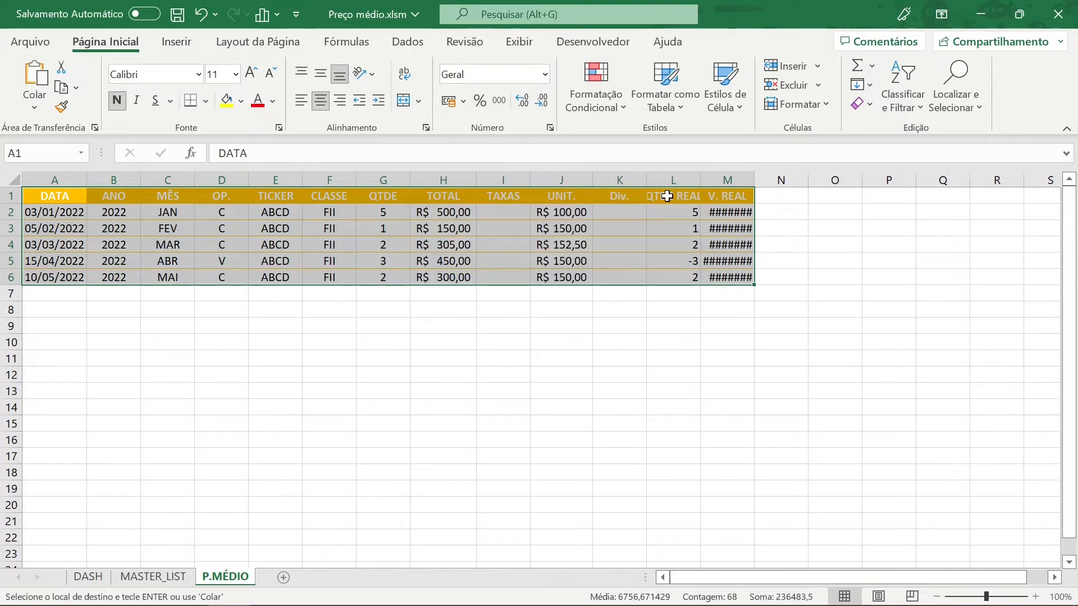
double_click(756, 180)
left_click(843, 241)
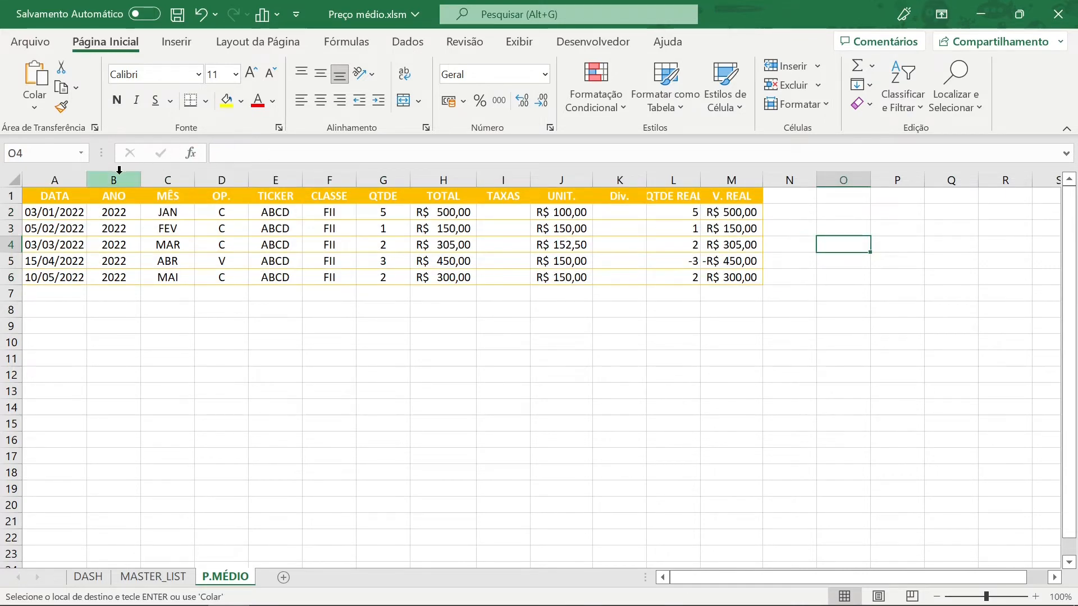
Step: Delete the ANO, MÊS, CLASSE and QTDE columns from the pasted table on the P.MÉDIO sheet
left_click_drag(119, 170, 163, 170)
right_click(167, 186)
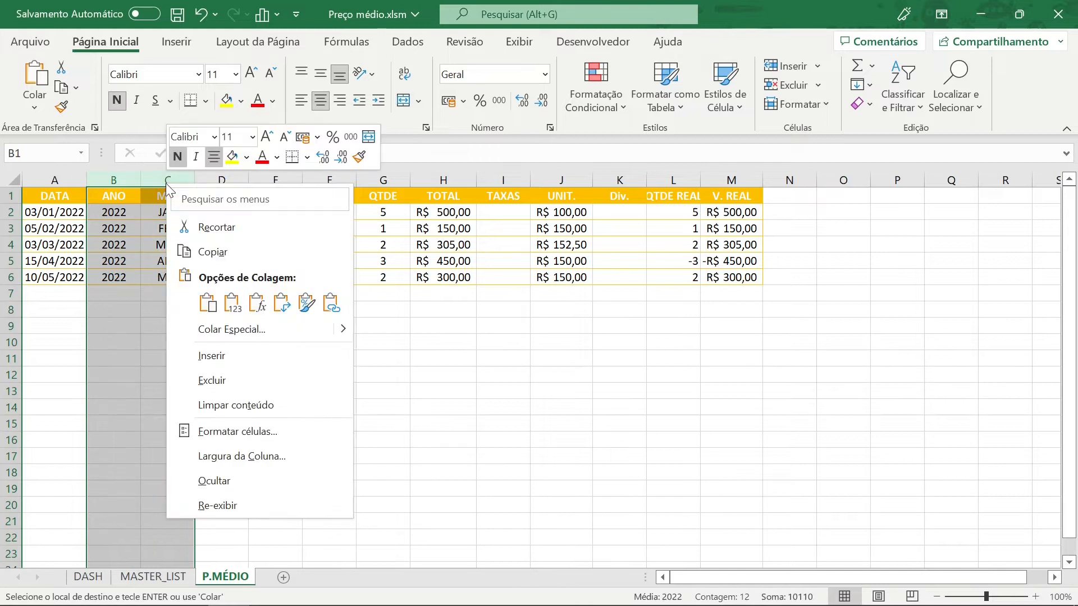
left_click(227, 380)
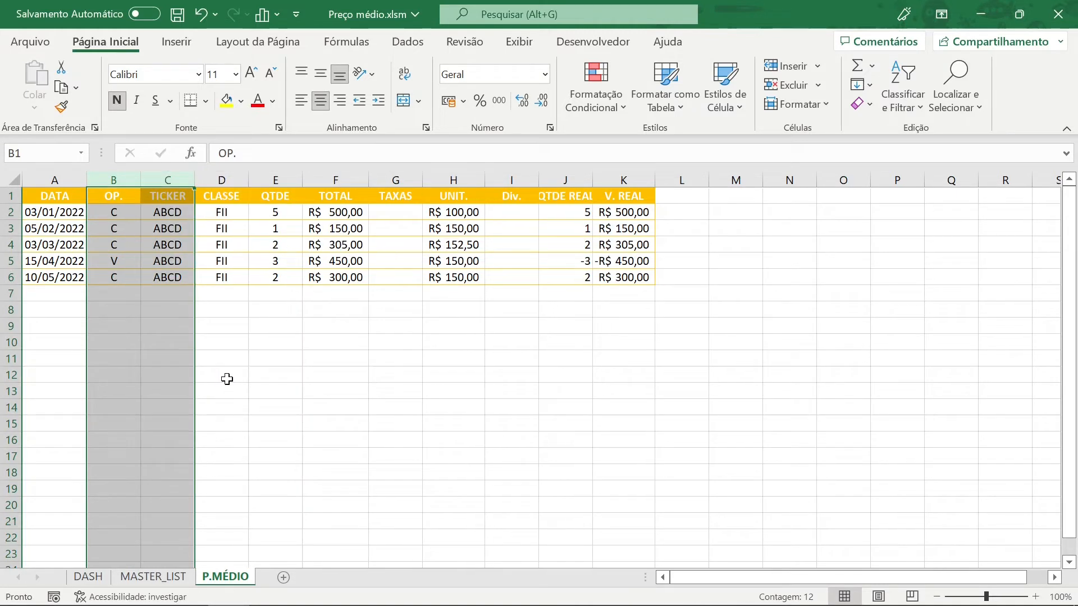
left_click(223, 178)
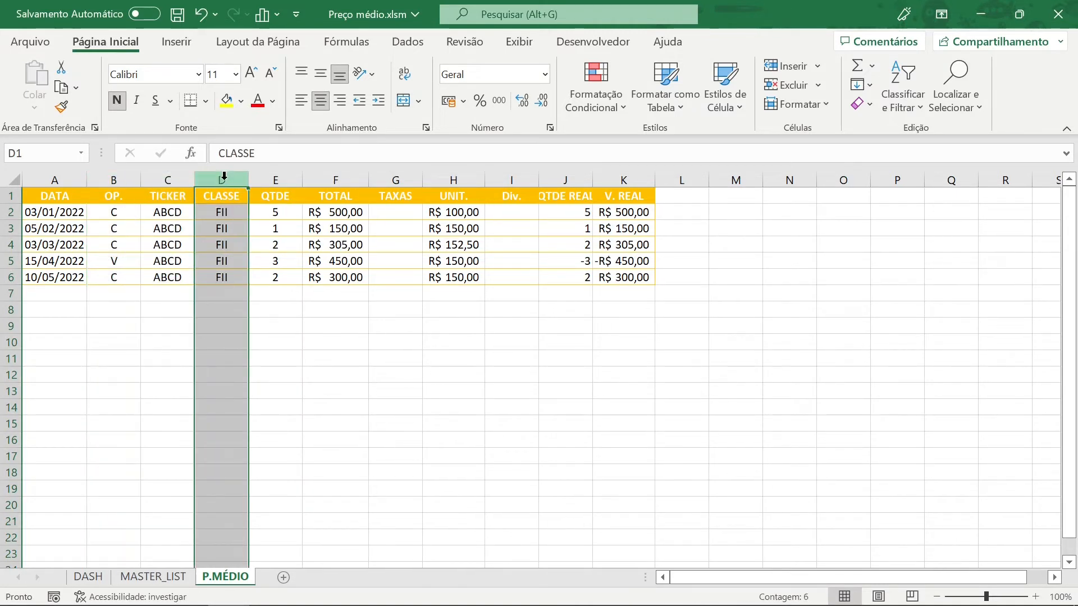
right_click(224, 181)
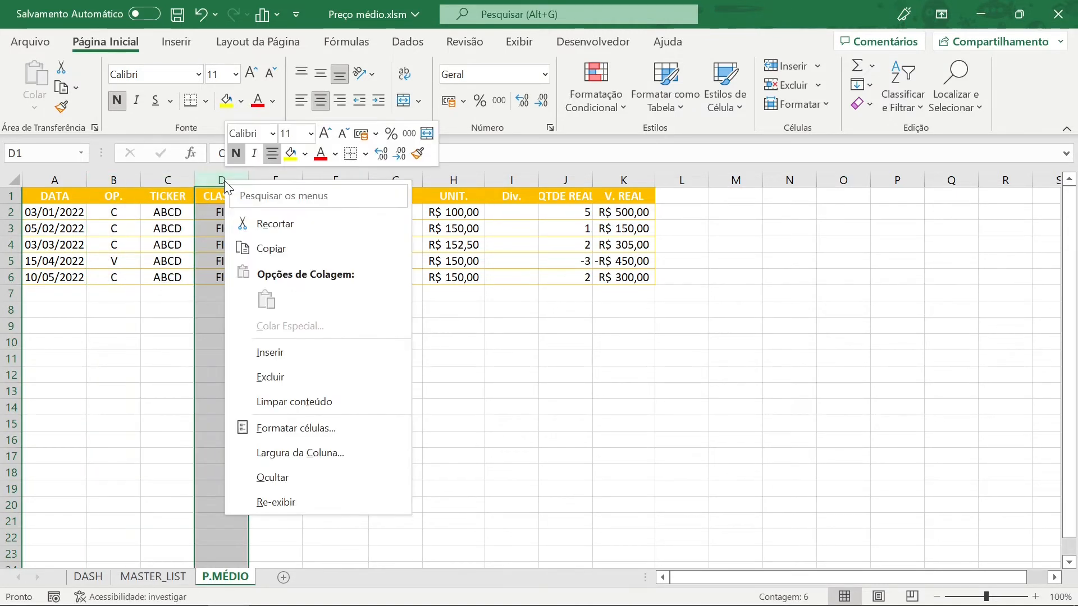
left_click(313, 377)
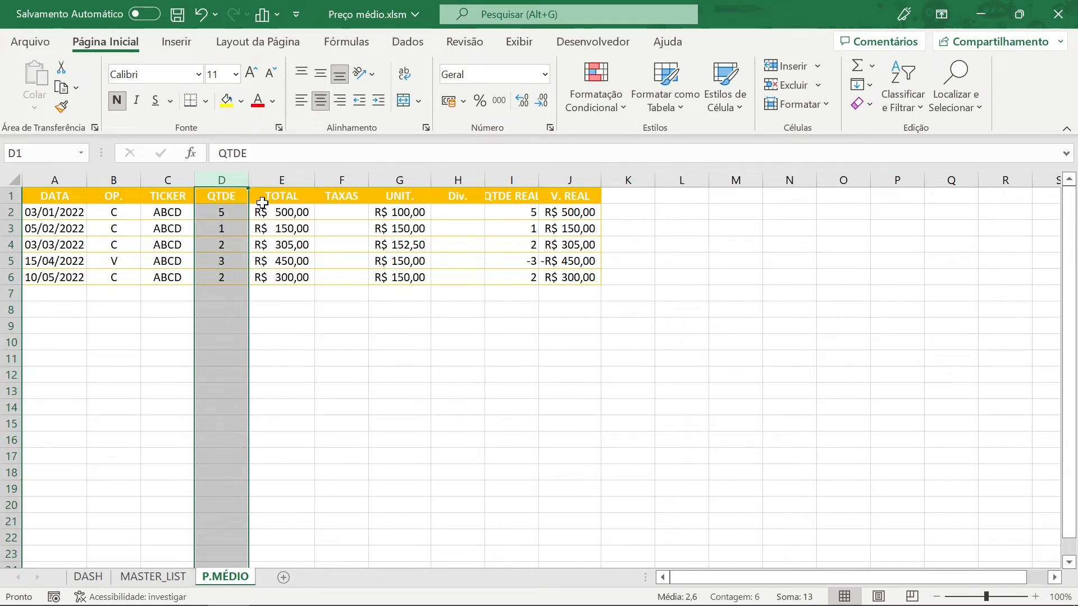
right_click(227, 178)
left_click(298, 374)
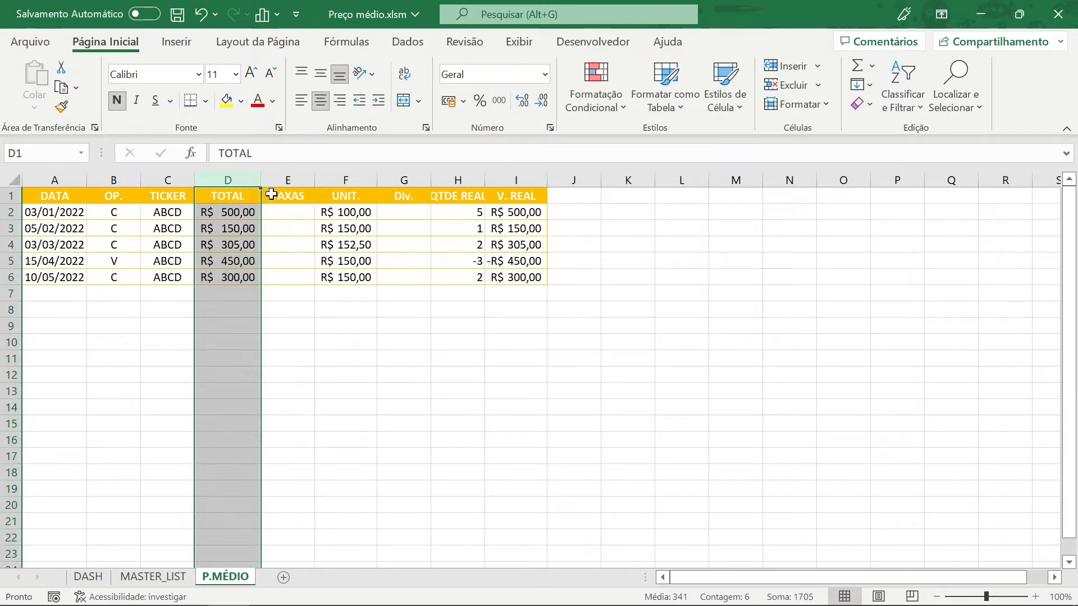
Step: Delete the Div. and TOTAL columns from the pasted table on the P.MÉDIO sheet
left_click(397, 181)
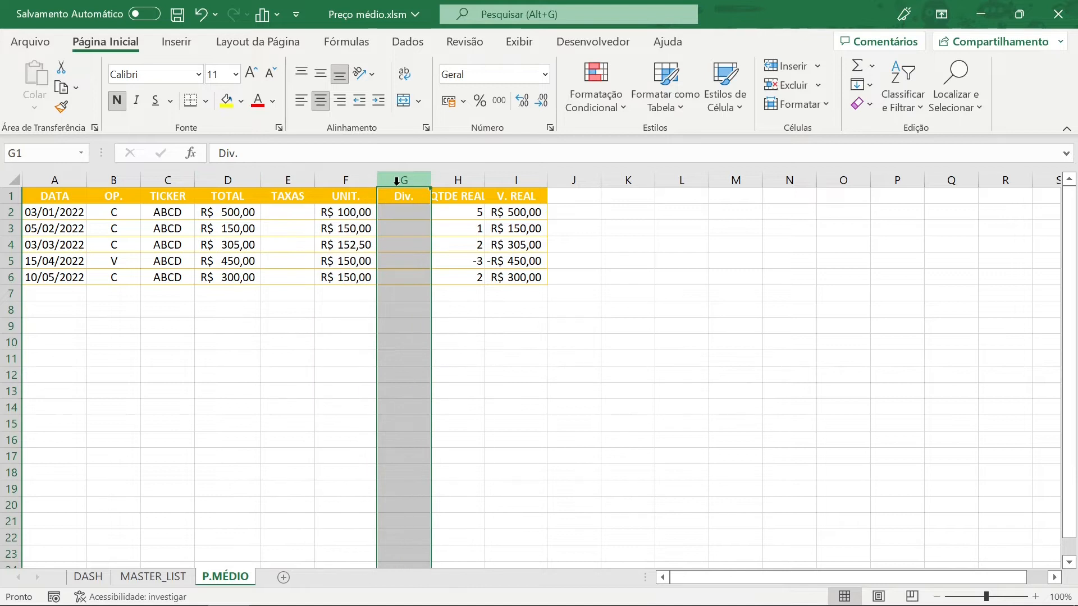
right_click(396, 180)
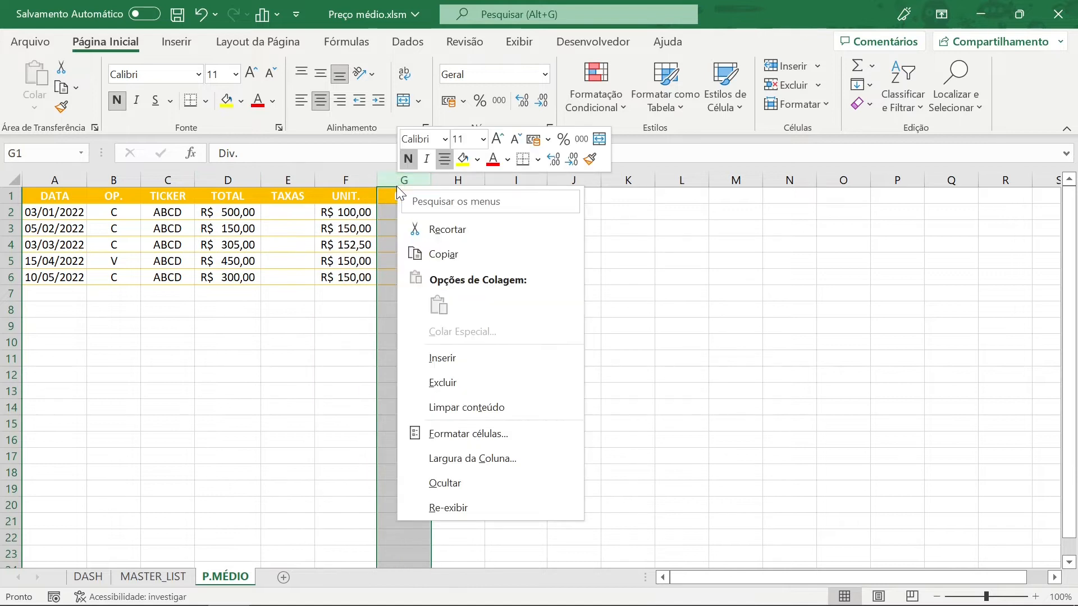
left_click(456, 382)
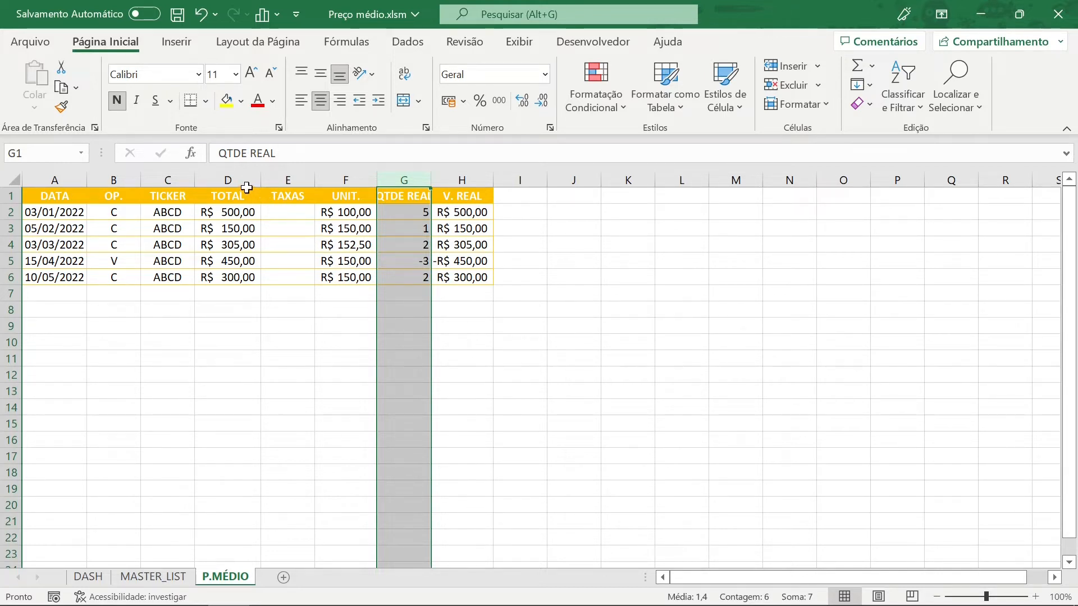
left_click(233, 197)
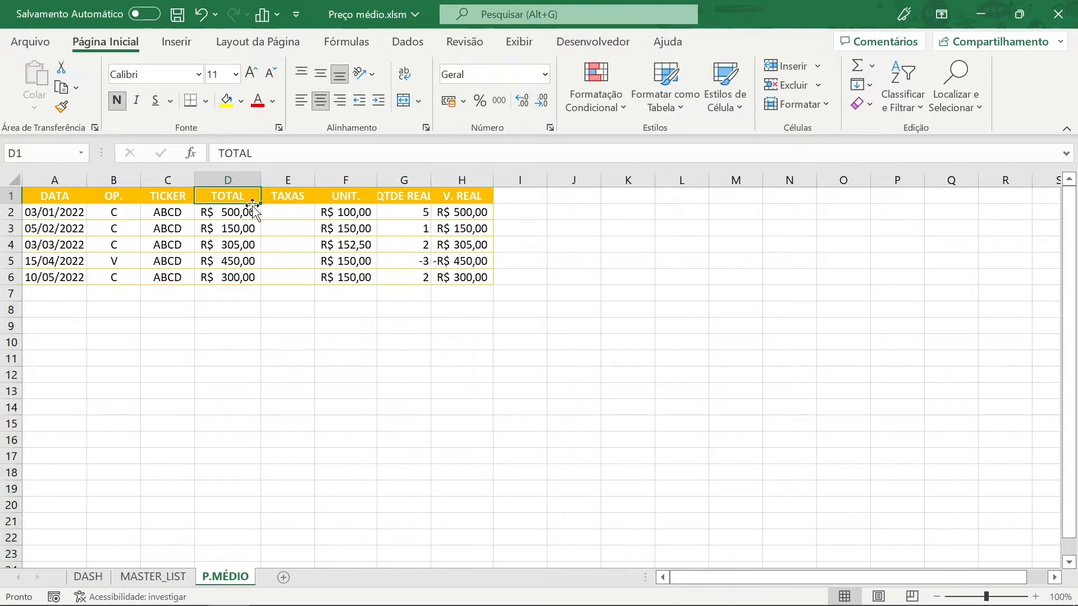
left_click(233, 181)
right_click(234, 183)
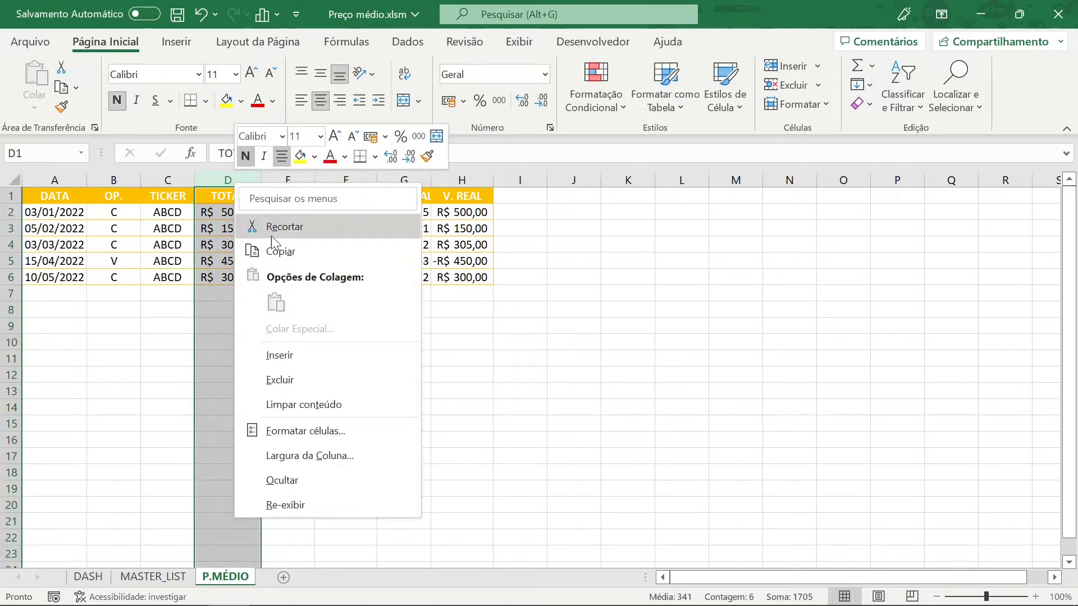
left_click(304, 380)
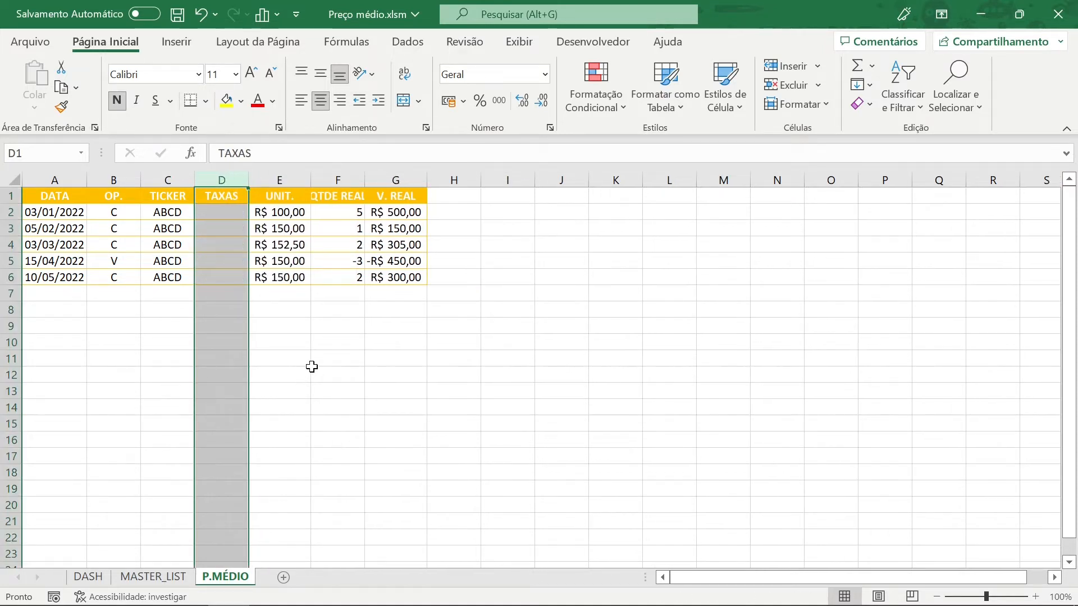
left_click(312, 362)
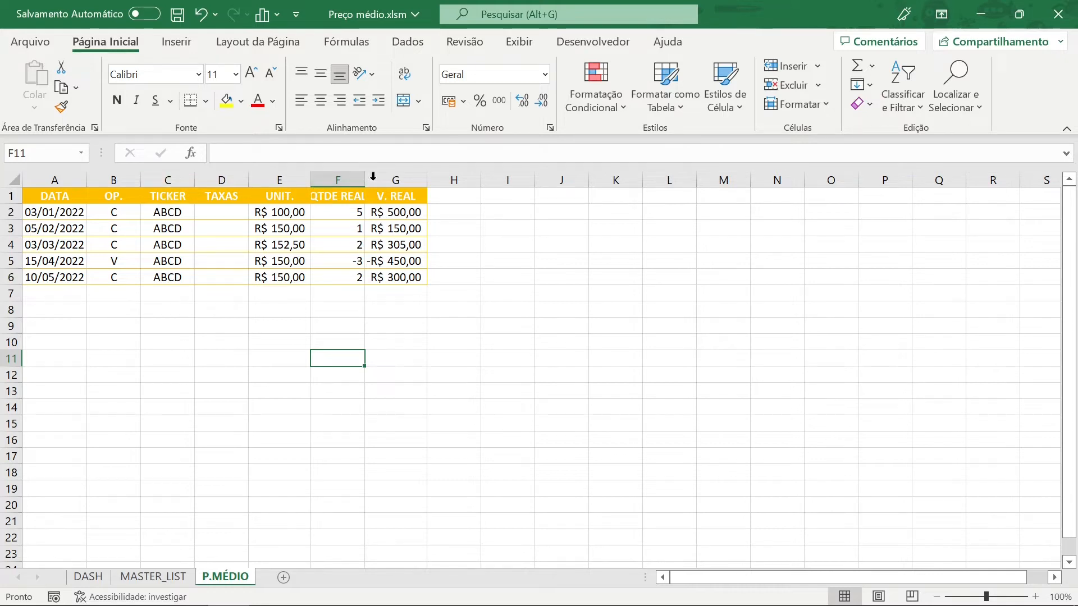
Step: Move the TAXAS column between QTDE REAL and V. REAL, and delete the emptied column D
left_click_drag(369, 197, 398, 278)
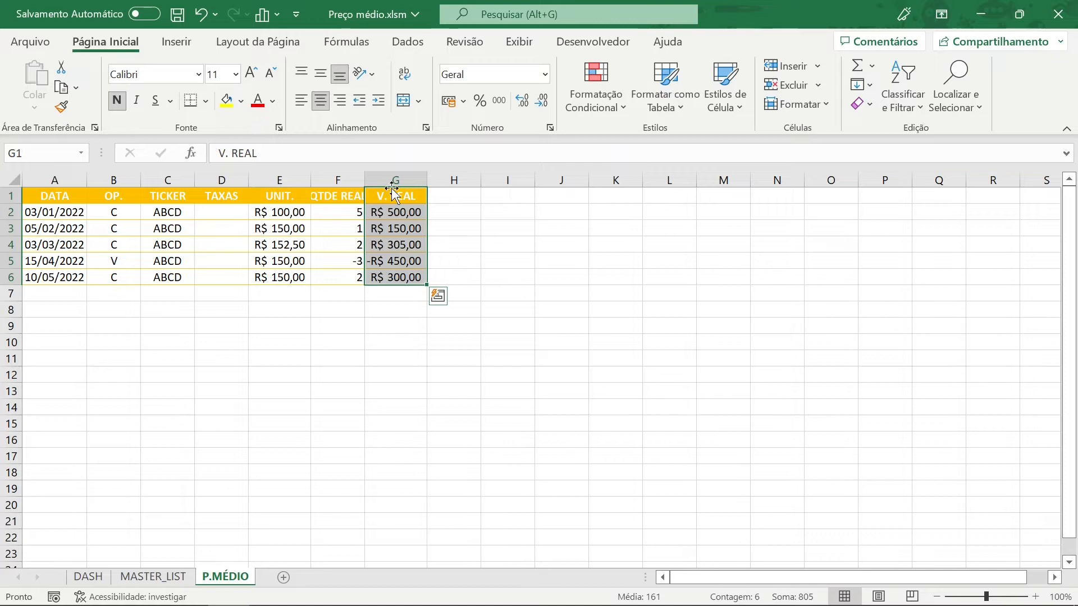
left_click_drag(392, 187, 452, 190)
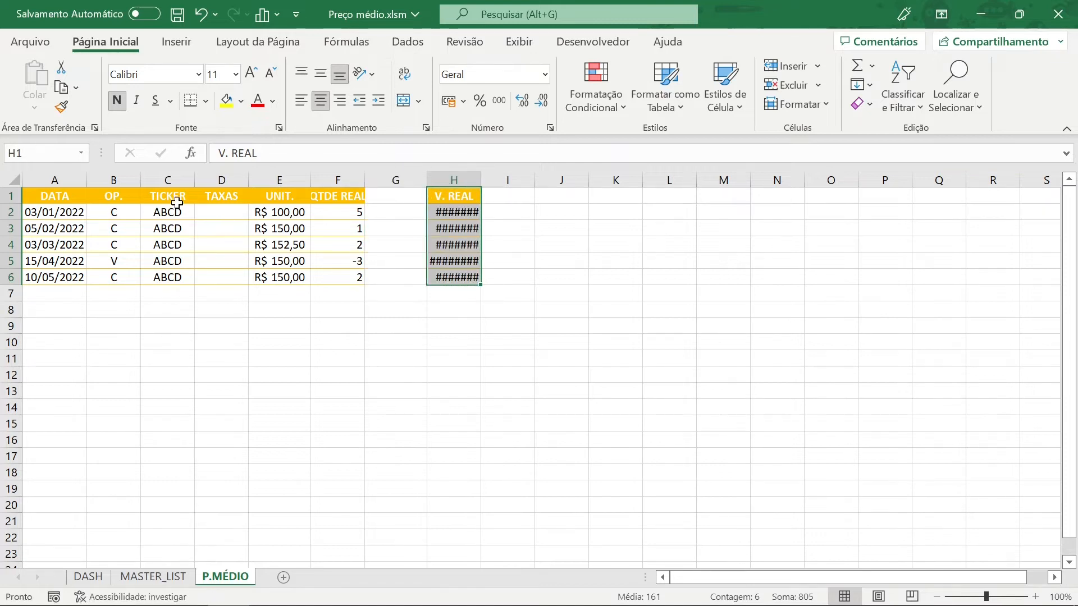
left_click_drag(206, 196, 223, 276)
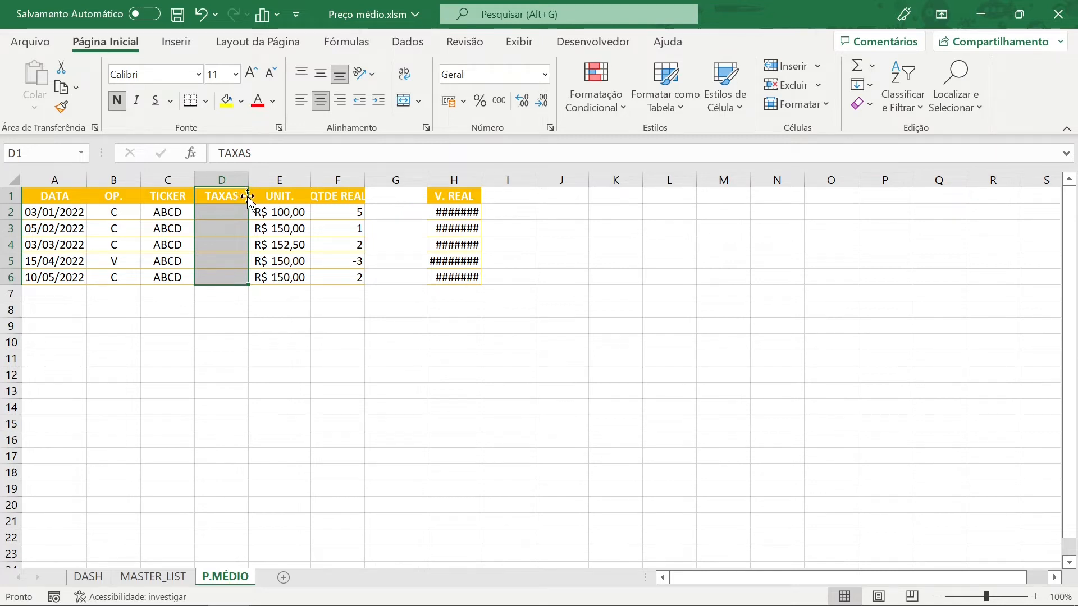
left_click_drag(248, 196, 408, 195)
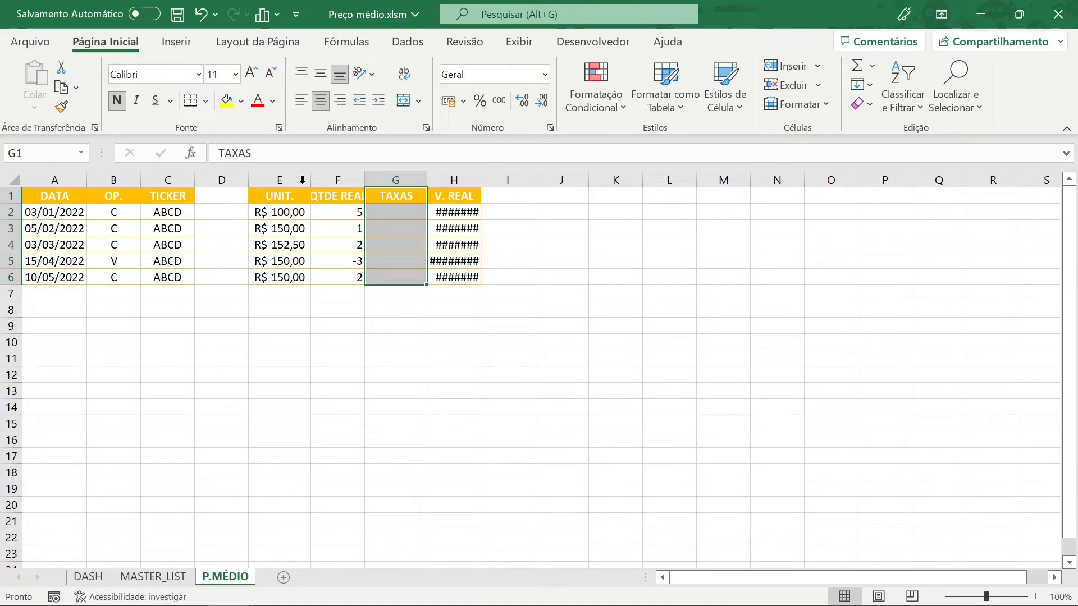
right_click(221, 180)
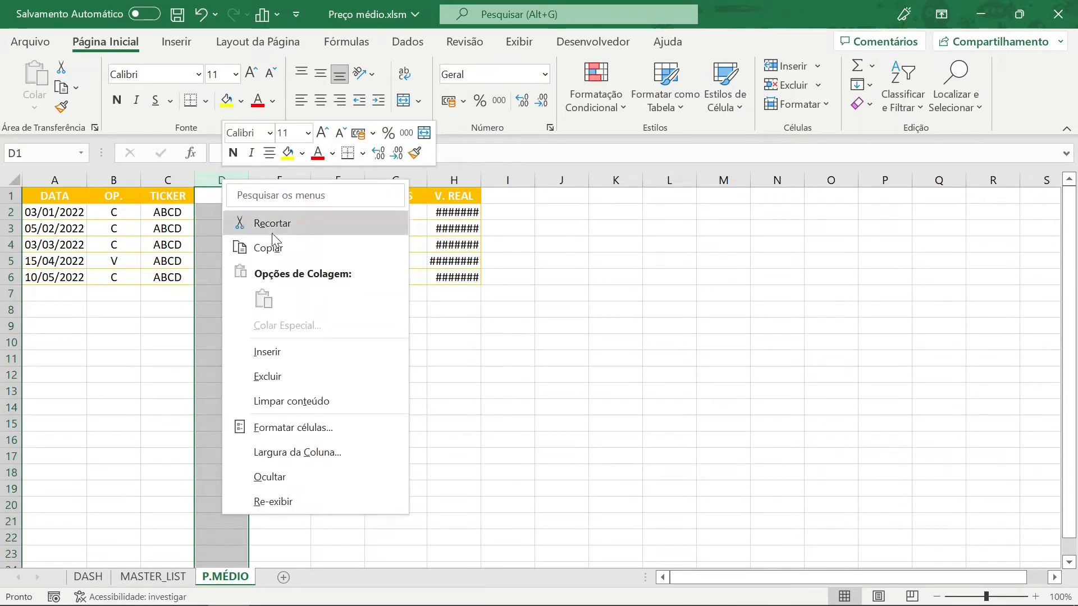
left_click(298, 375)
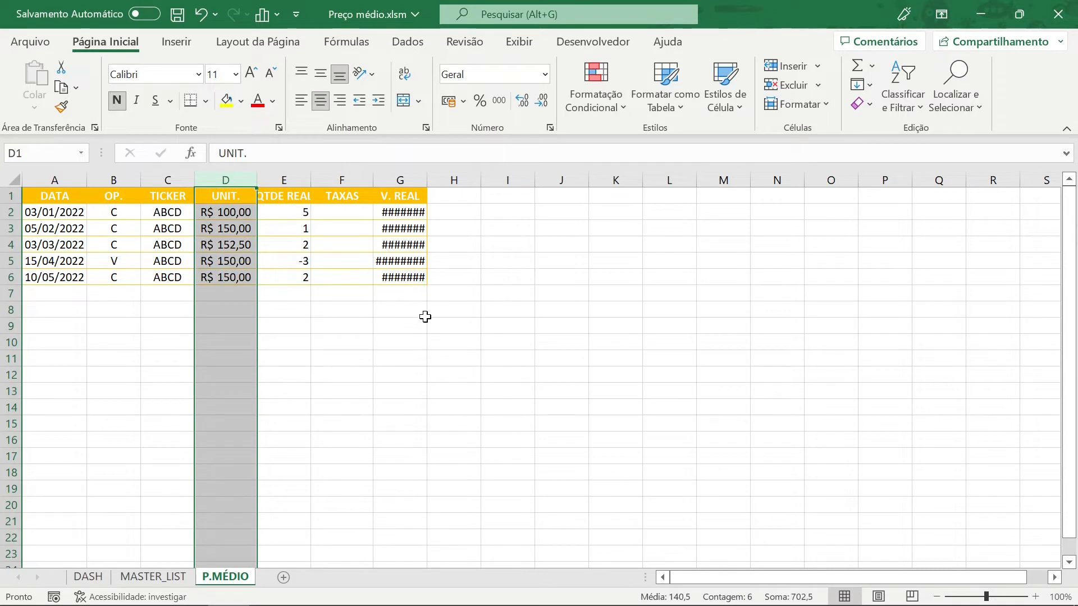
Step: Widen the V. REAL column and clear its values in G2:G6, keeping the header
left_click(430, 325)
left_click_drag(427, 180, 459, 188)
left_click(405, 337)
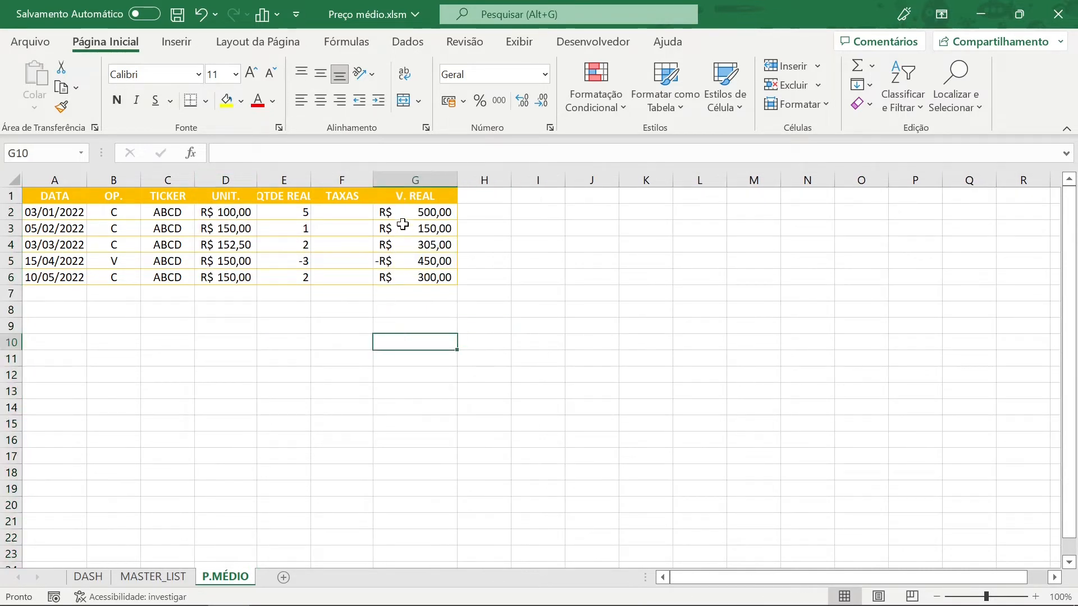
left_click_drag(403, 210, 414, 278)
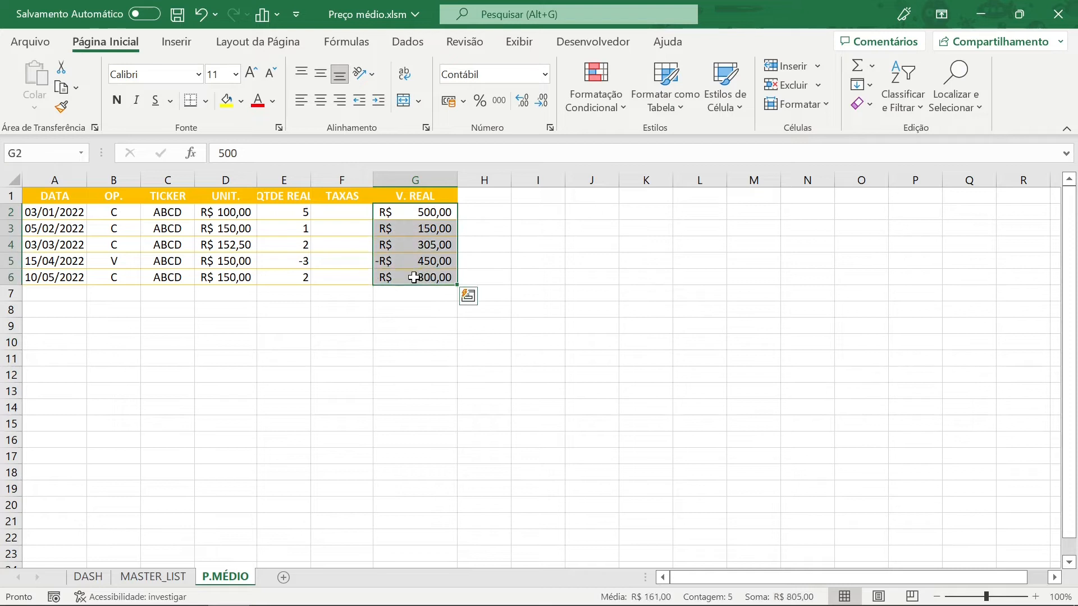
key("Delete")
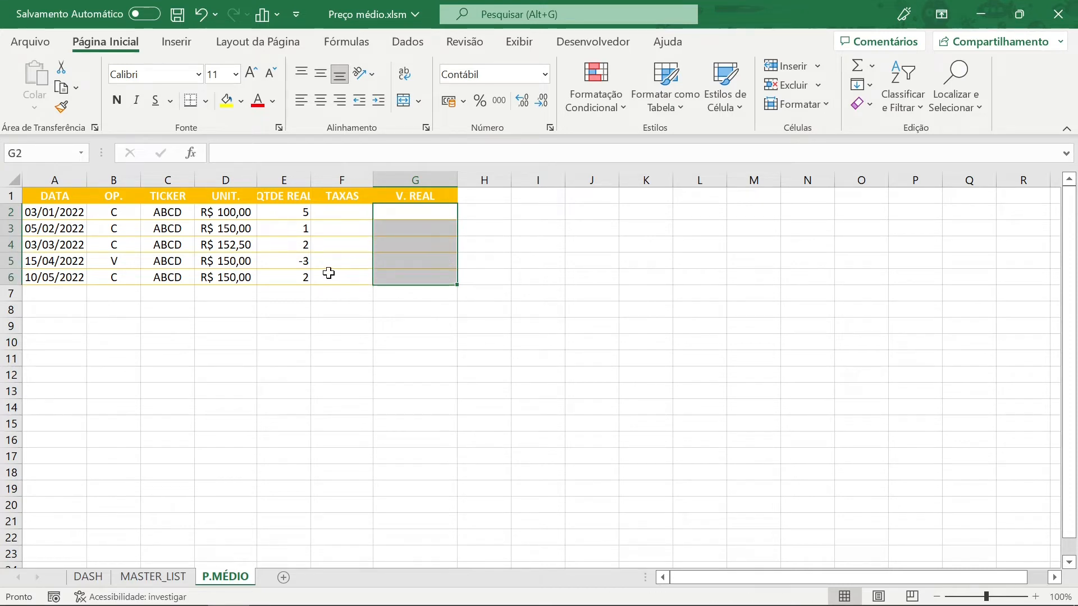
left_click(315, 328)
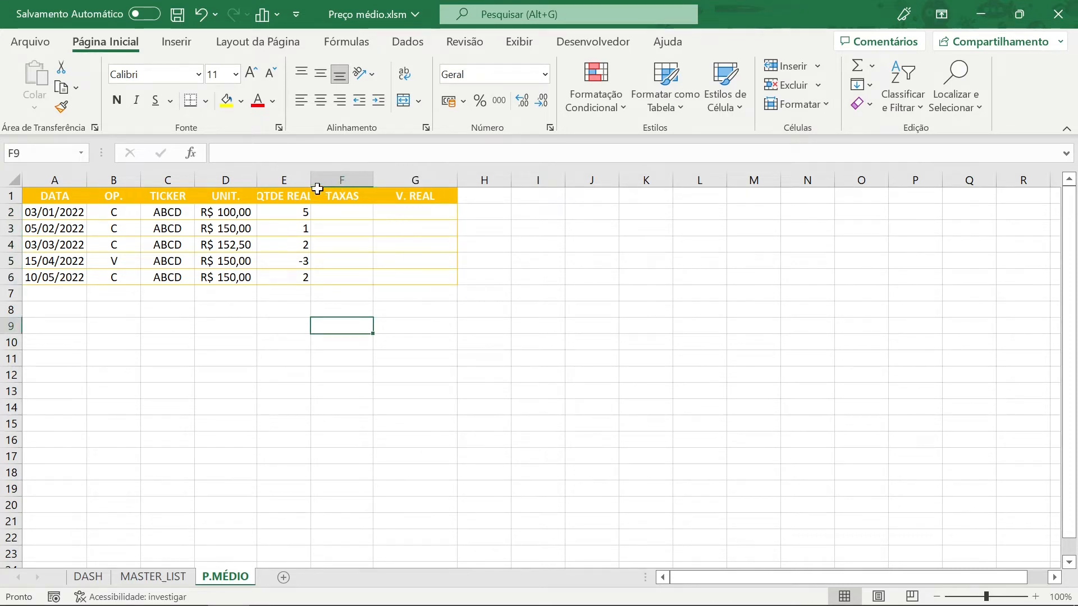
Step: Widen the QTDE REAL column and add a P.MÉDIO header in H1, widening its column to fit
left_click_drag(311, 182, 335, 186)
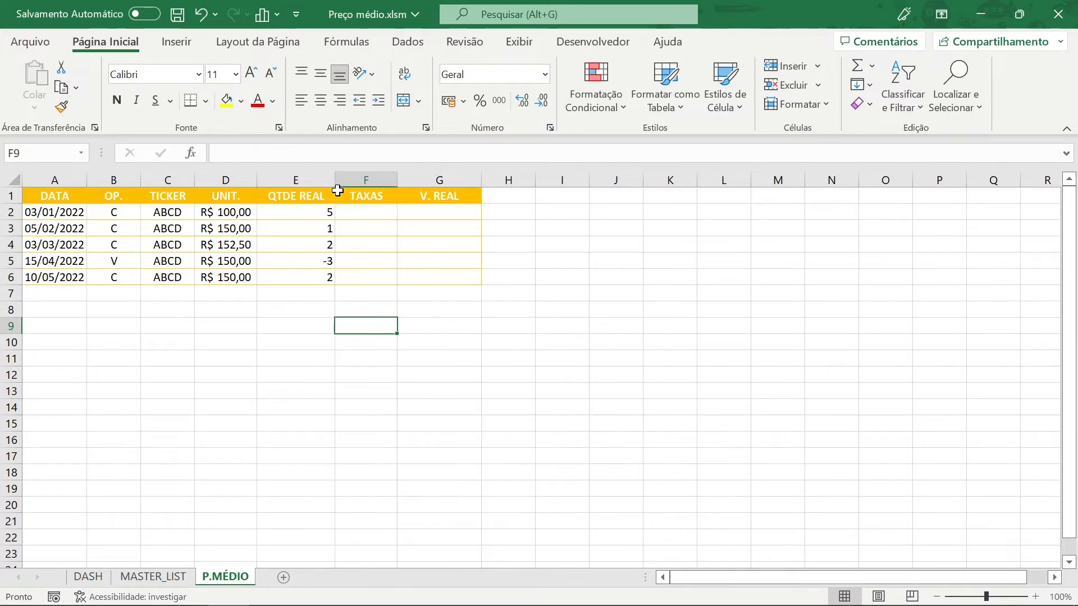
left_click(524, 192)
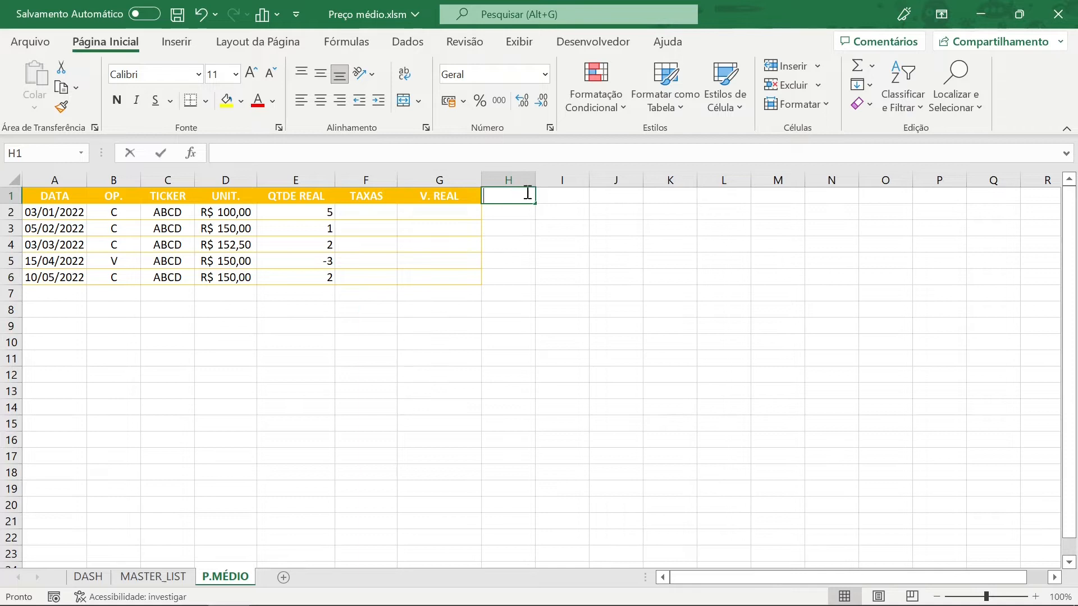
type("P.MÉDIO")
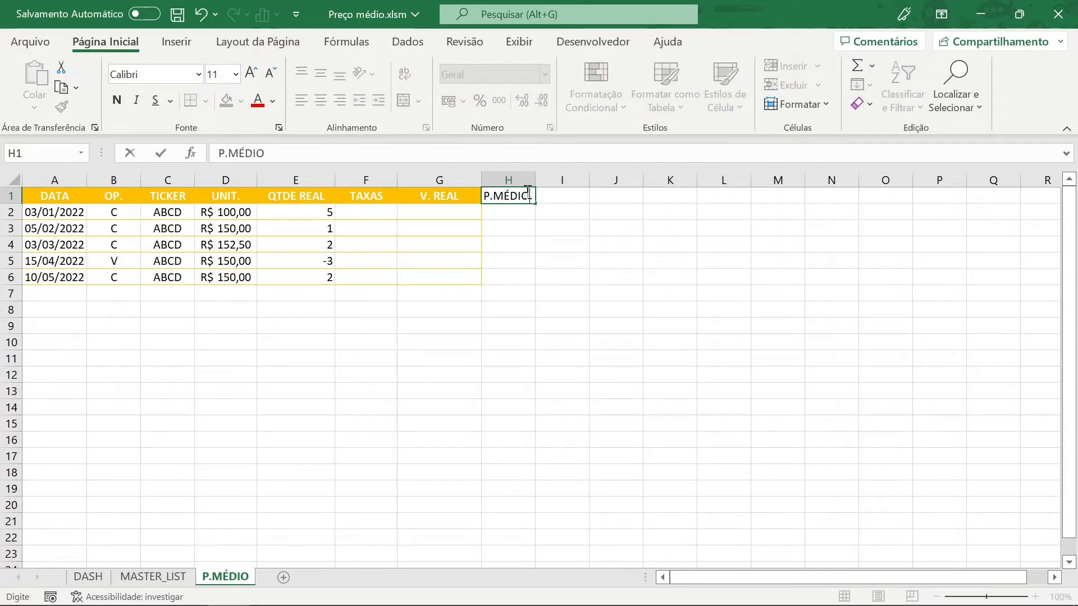
key("Return")
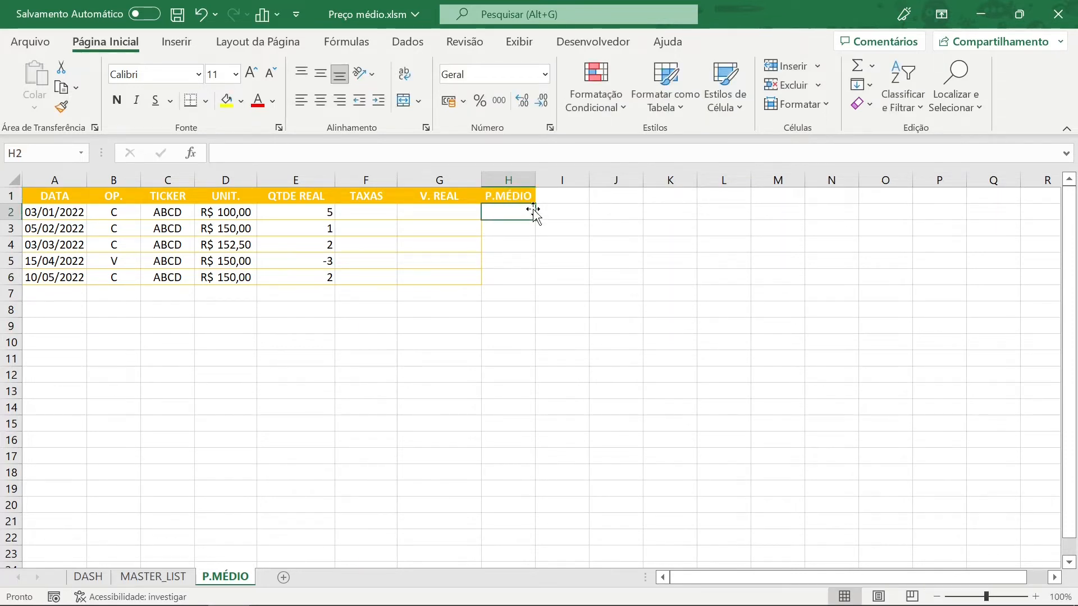
left_click_drag(533, 183, 544, 185)
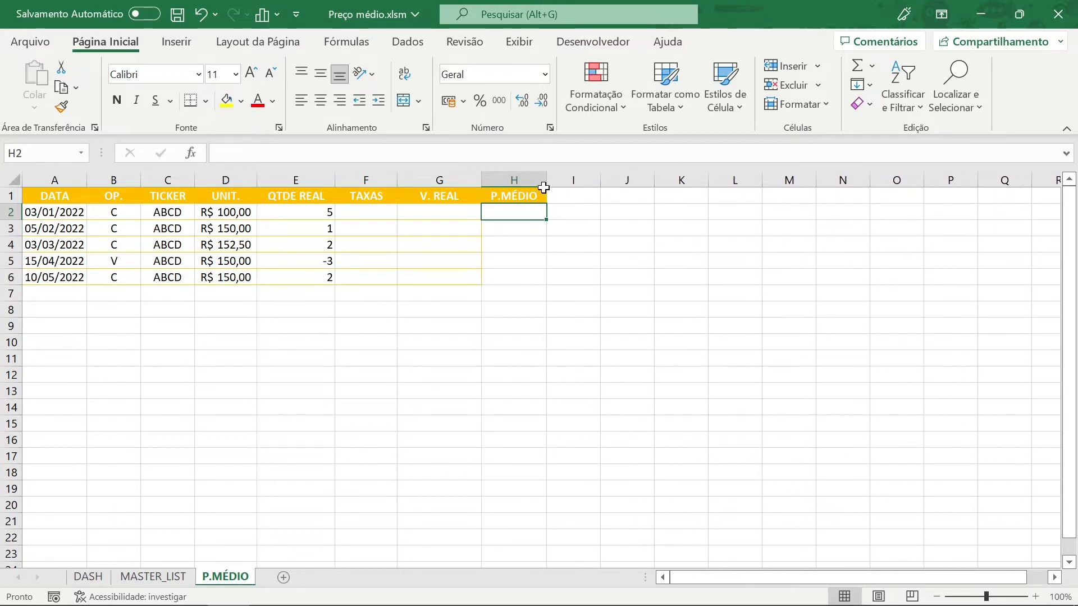
left_click(553, 271)
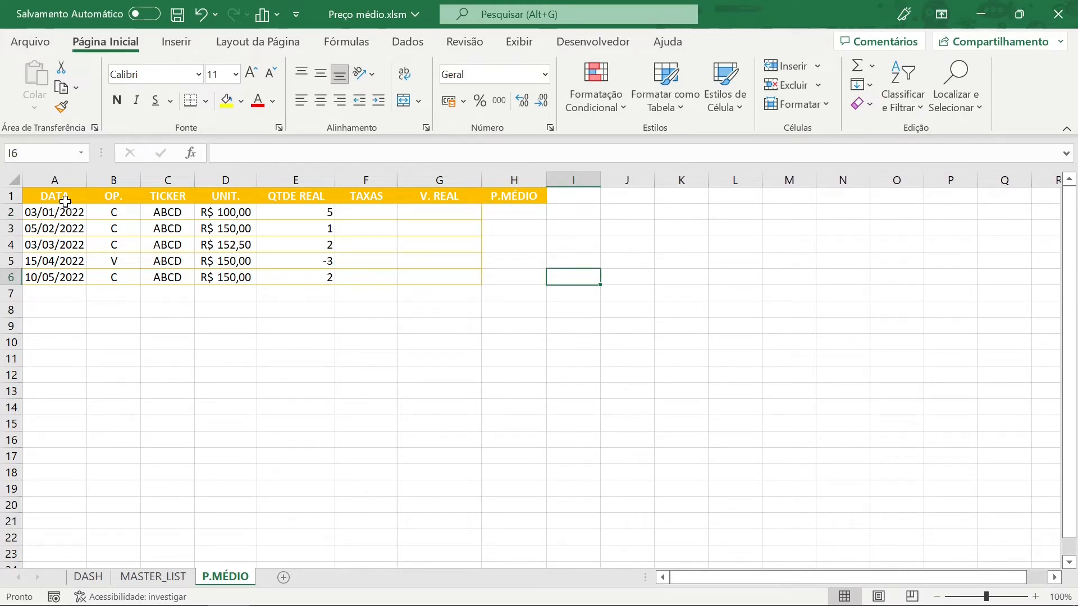
Step: Apply all borders to the table A1:H6 and widen the QTDE REAL column slightly
left_click_drag(66, 202, 508, 281)
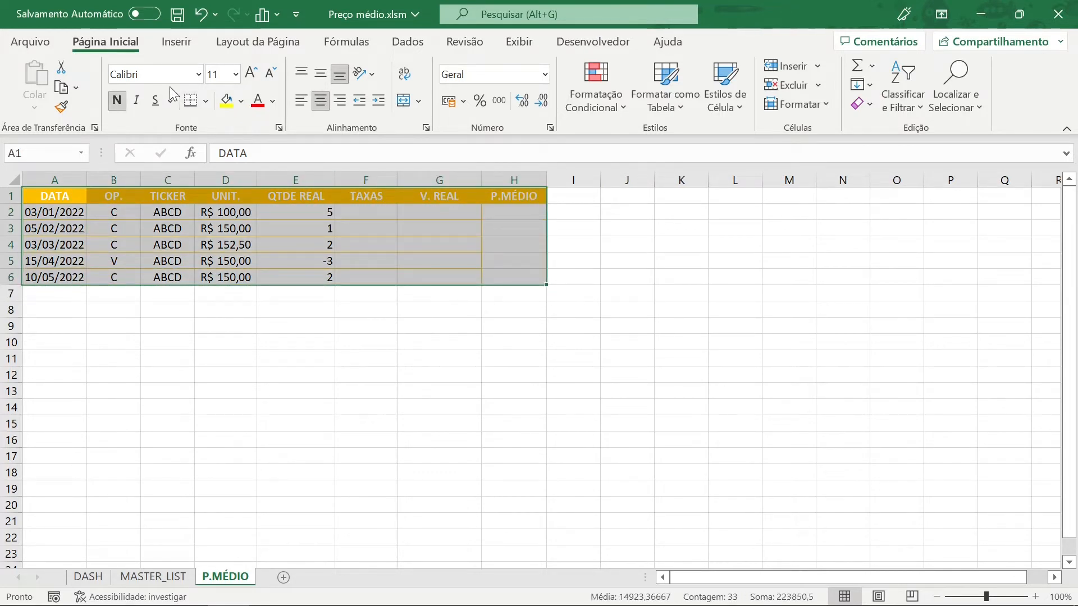
left_click(208, 102)
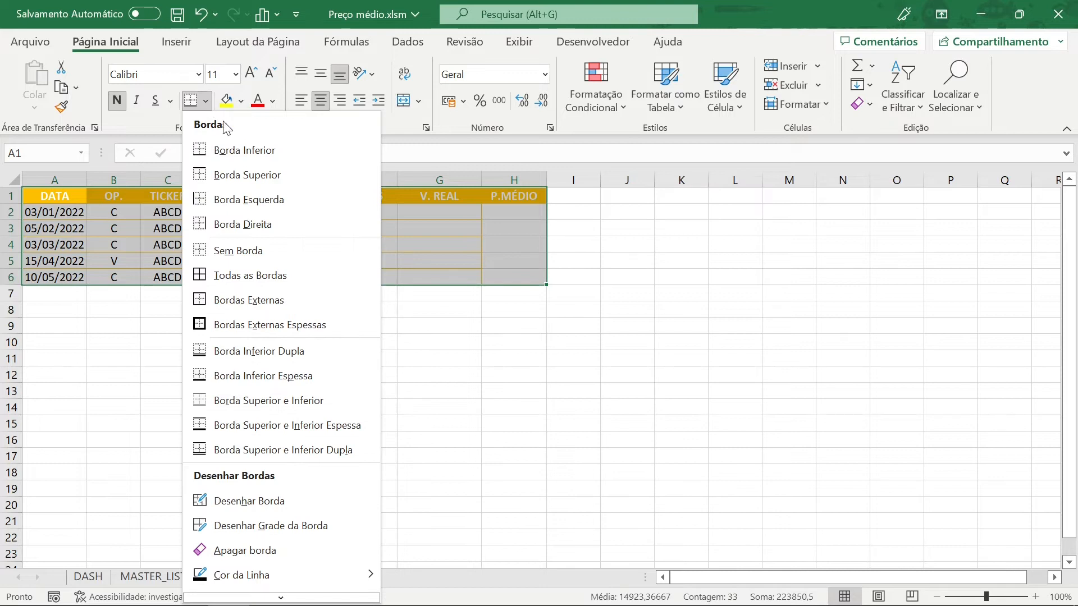
left_click(279, 278)
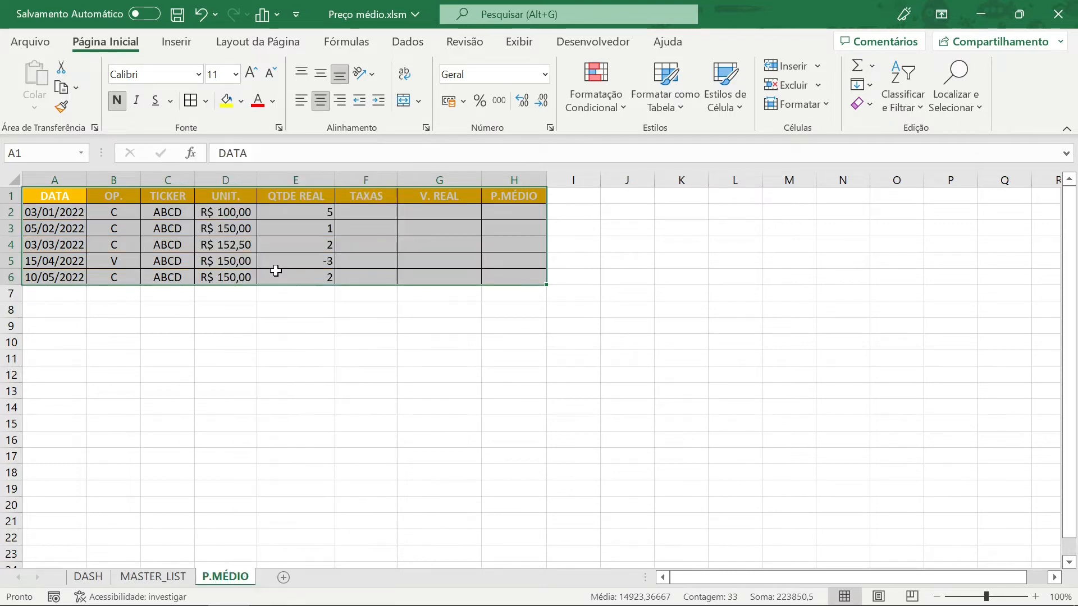
left_click(318, 314)
mouse_move(334, 178)
left_mouse_down()
mouse_move(313, 180)
mouse_move(340, 193)
left_mouse_up()
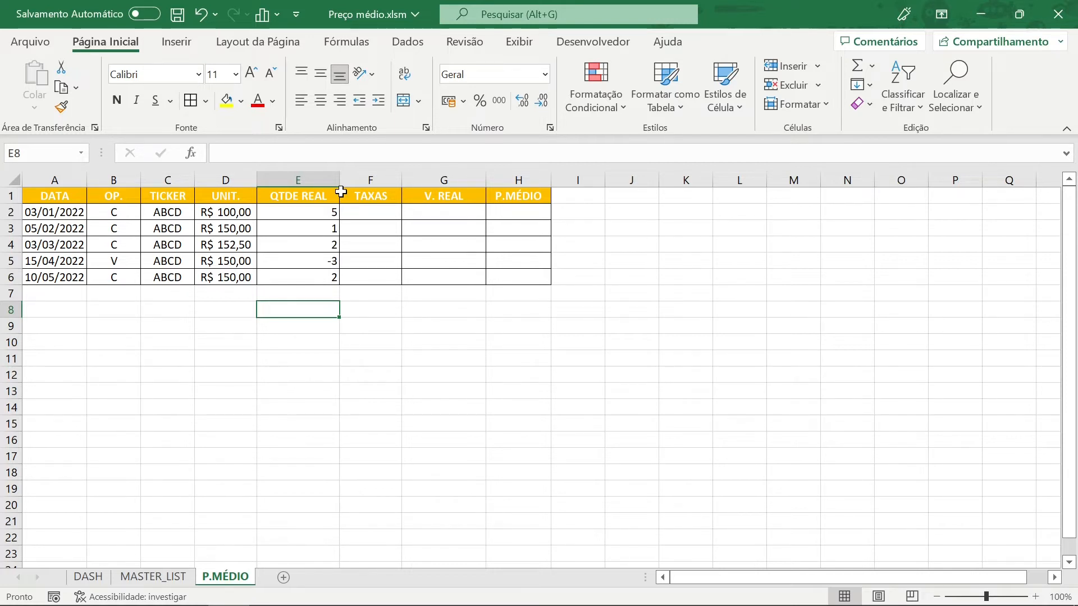
left_click(384, 220)
left_click_drag(384, 220, 386, 263)
left_click(433, 314)
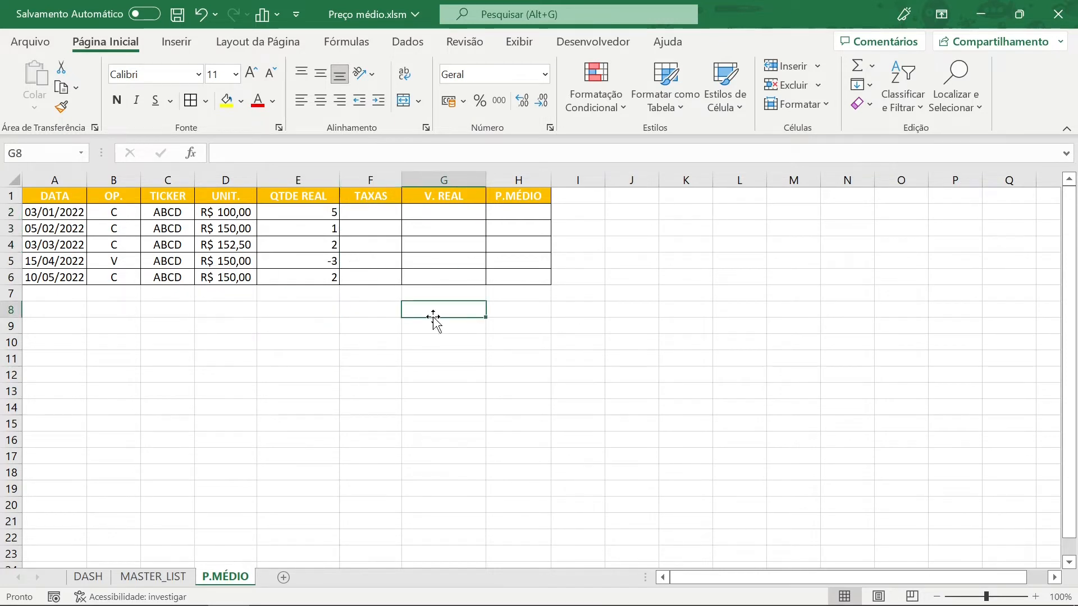
left_click(516, 213)
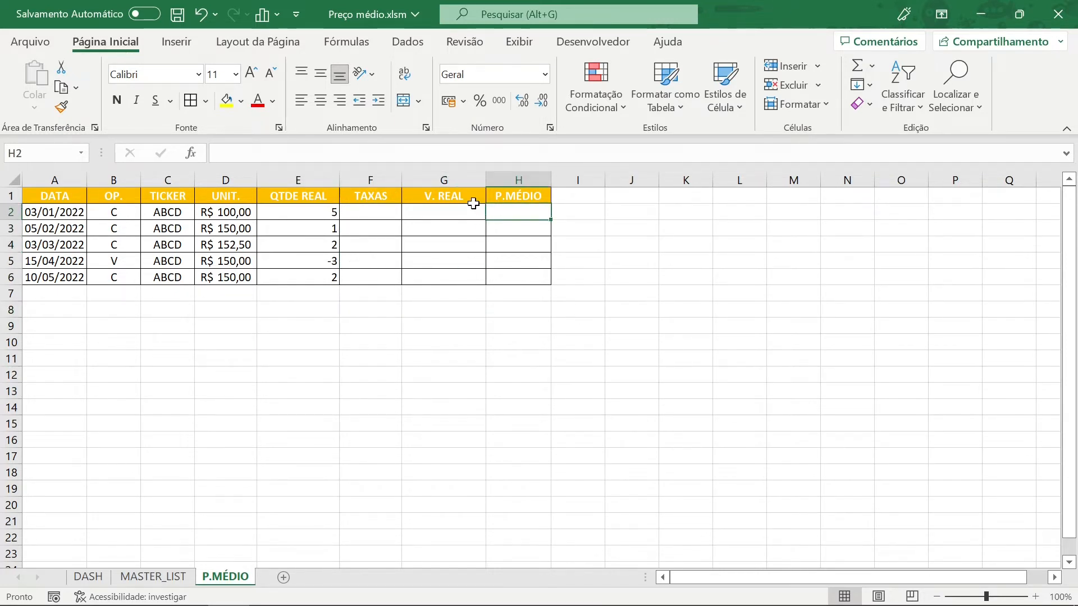
left_click_drag(240, 219, 240, 278)
left_click_drag(305, 214, 306, 278)
left_click_drag(350, 215, 354, 263)
left_click(424, 211)
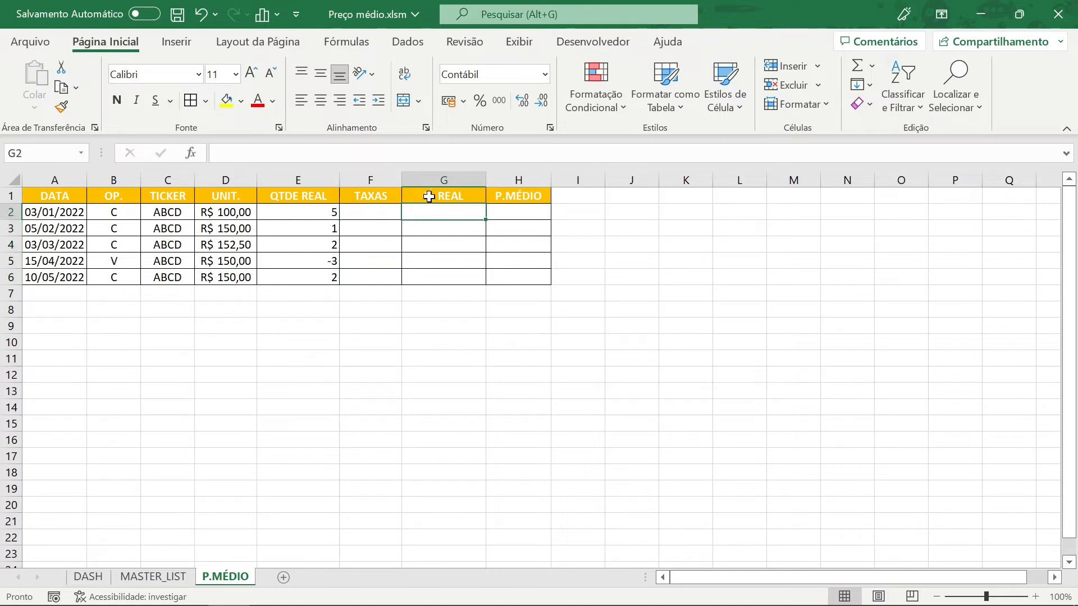
Step: Rename the V. REAL header in G1 to TOTAL
left_click(429, 196)
type("TO")
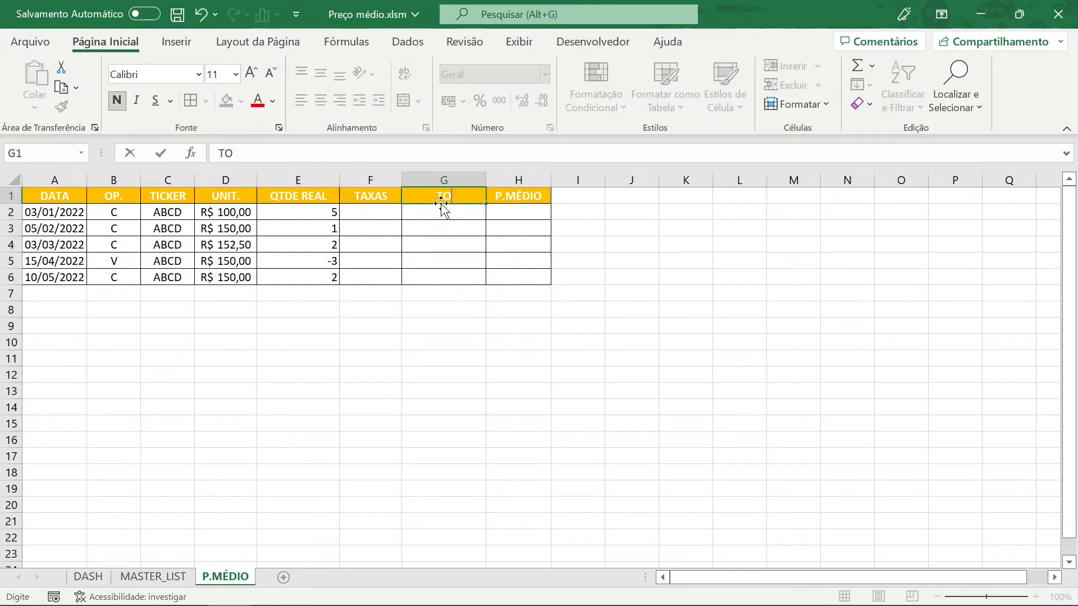
type("TAL")
key("Return")
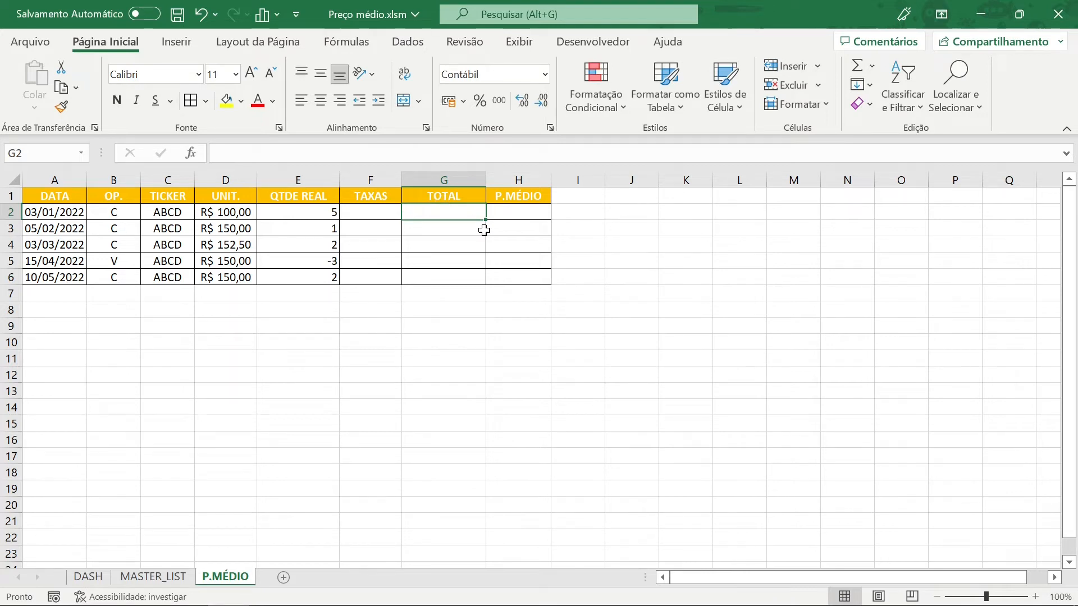
Step: Start an SE formula in G2 that tests B2="C" and returns D2*E2+F2 when true
type("=")
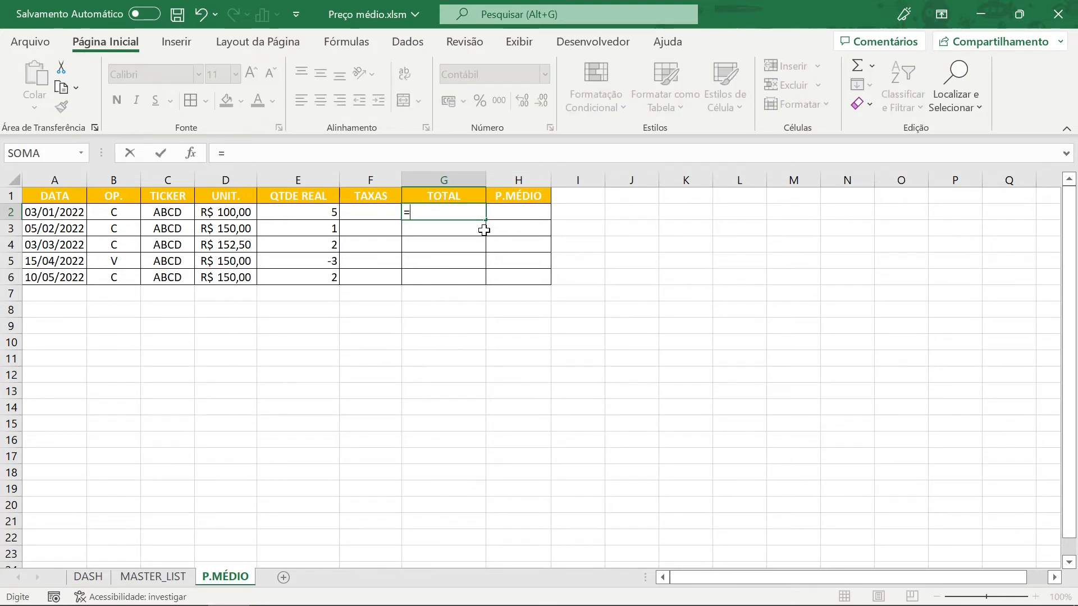
type("SE(")
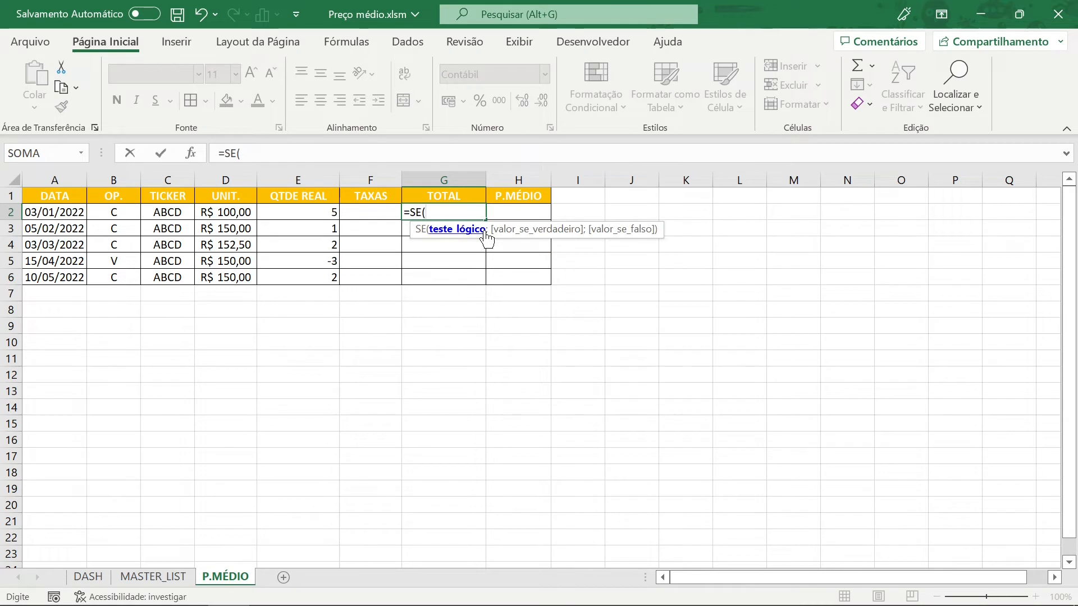
left_click(105, 213)
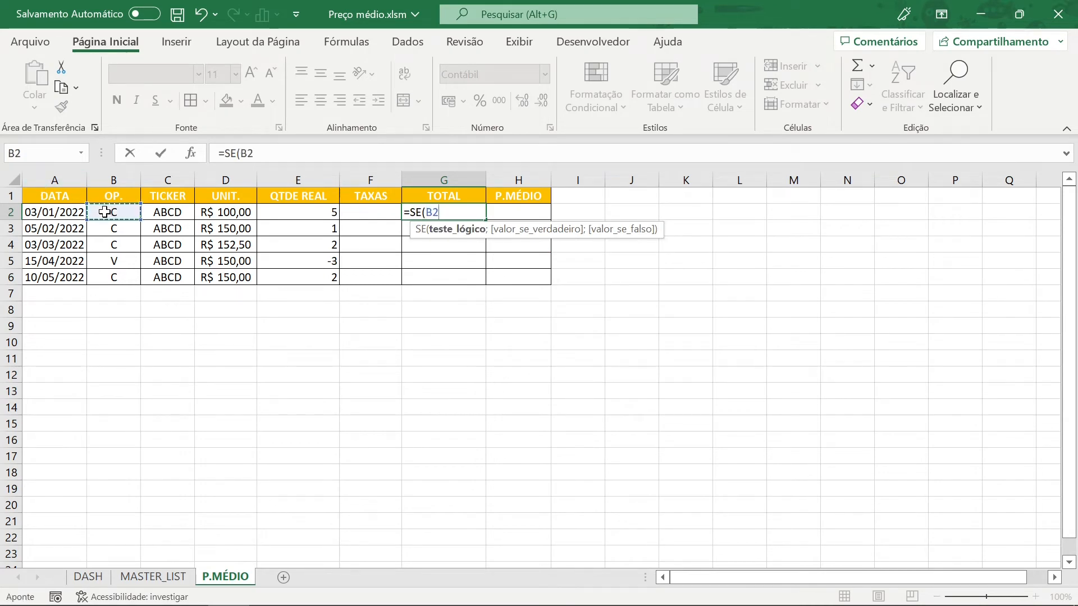
type("=\"c")
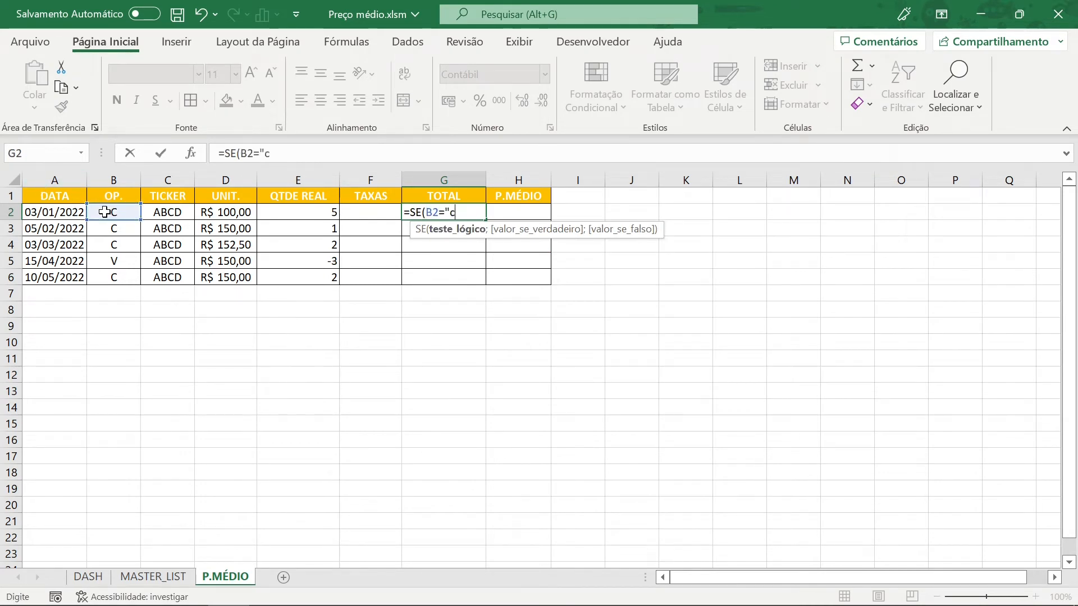
type("\";")
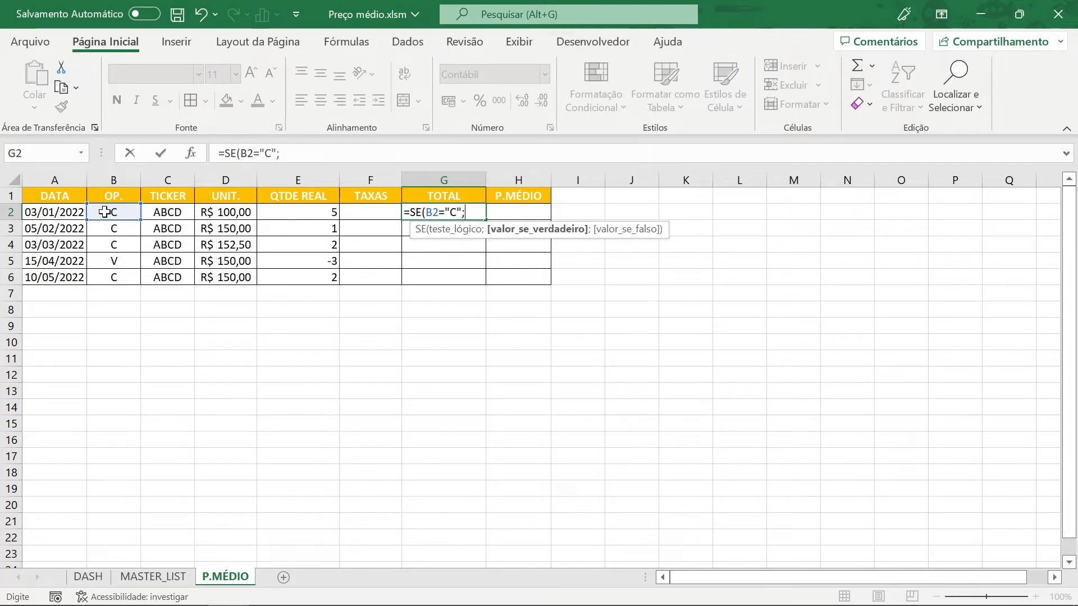
left_click(238, 210)
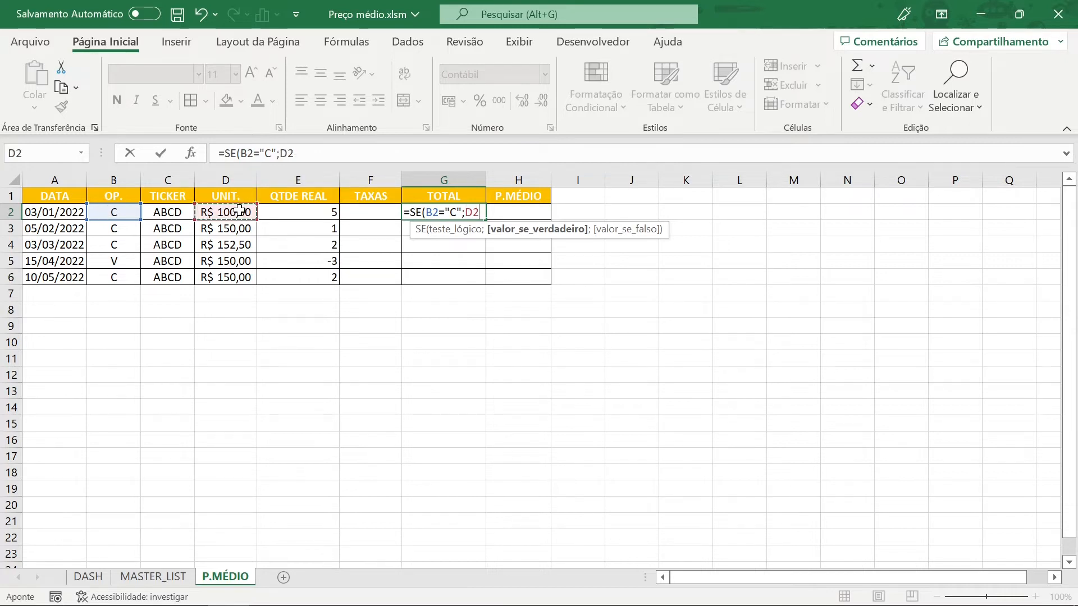
type("*")
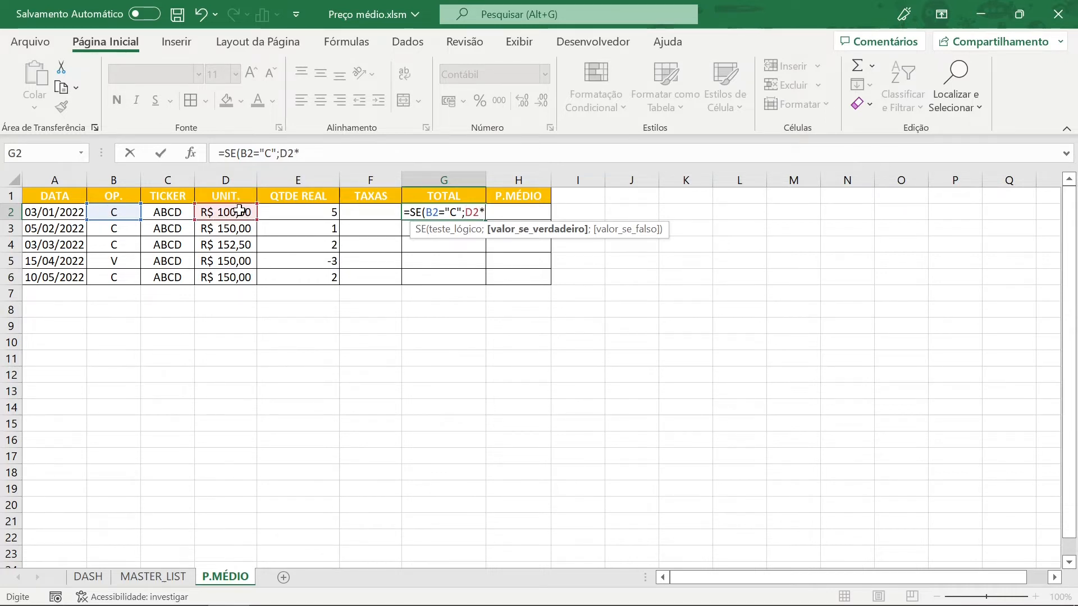
left_click(293, 212)
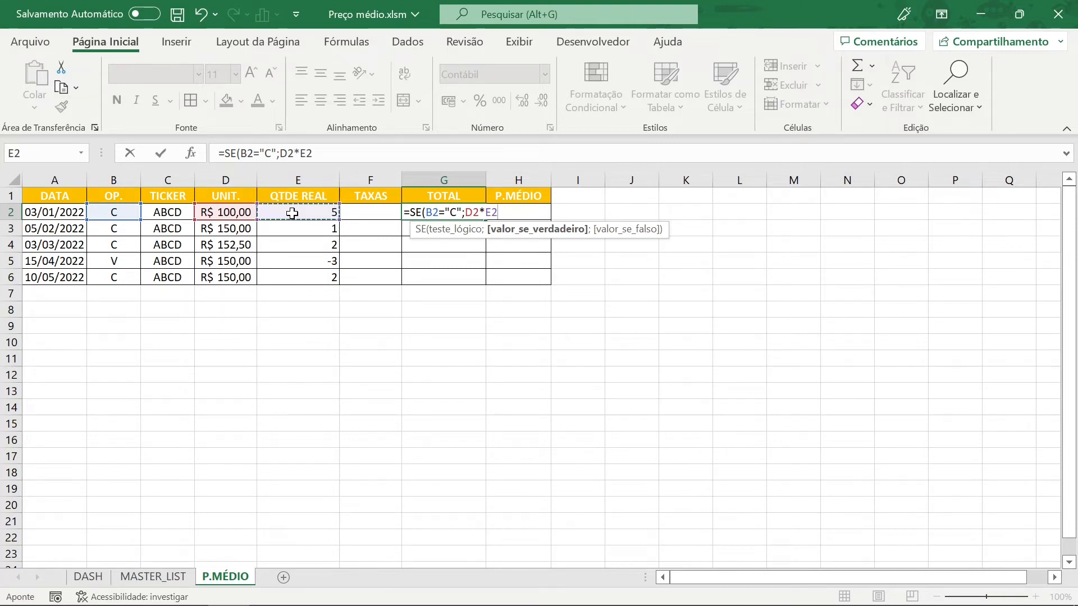
type("+")
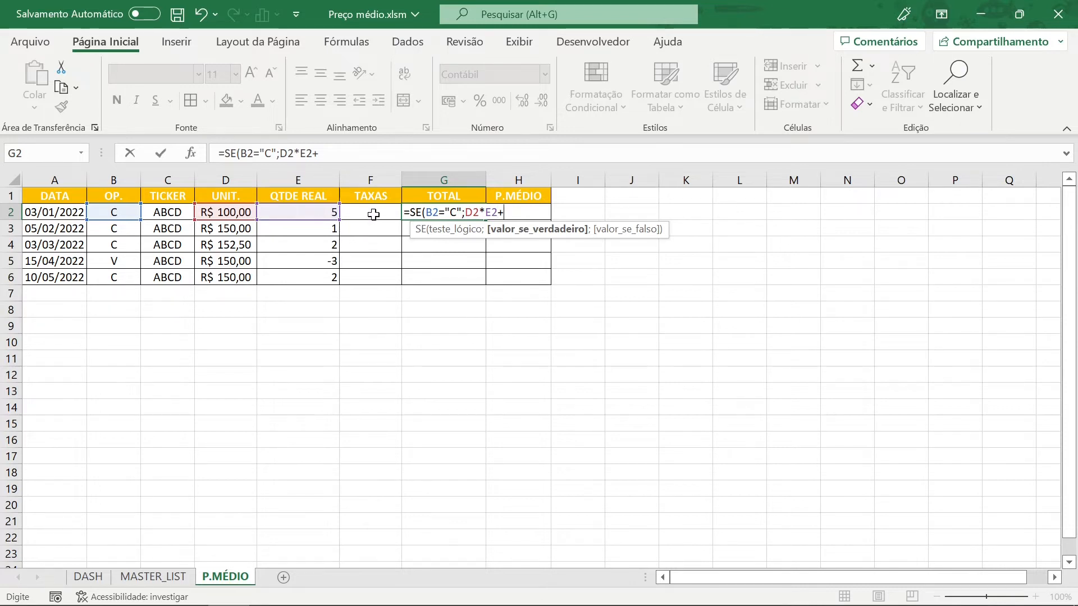
left_click(368, 209)
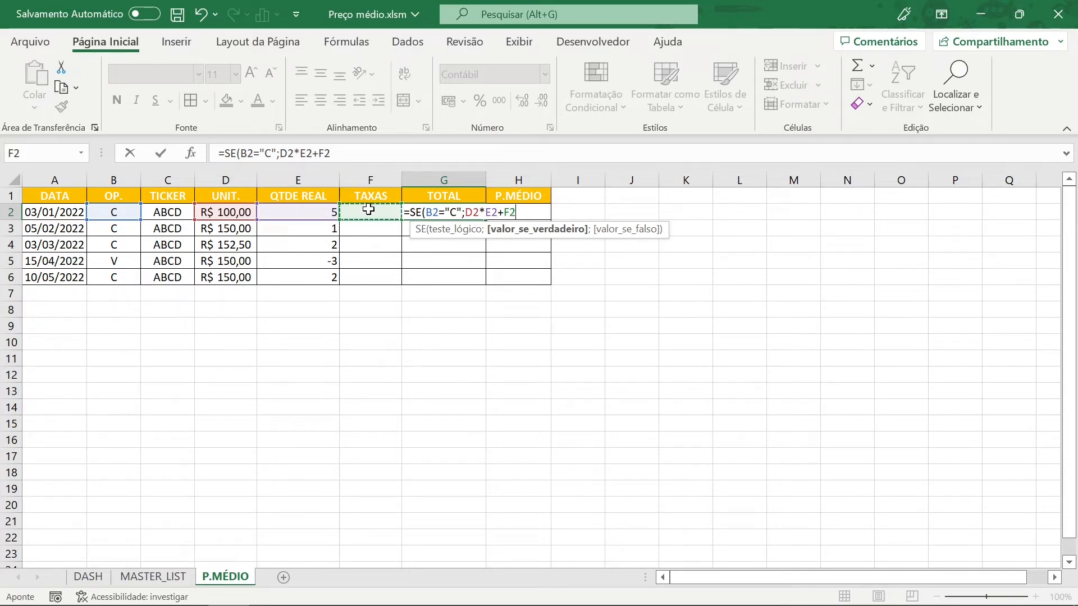
Step: Complete the SE formula in G2 with D2*E2-F2 as the value when false
type(";")
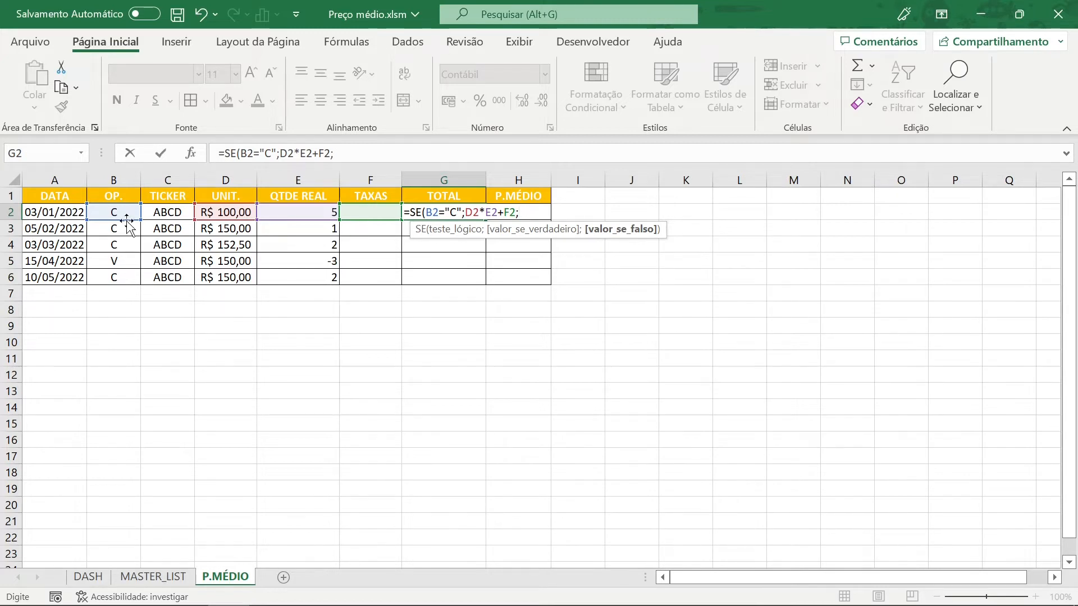
left_click(239, 211)
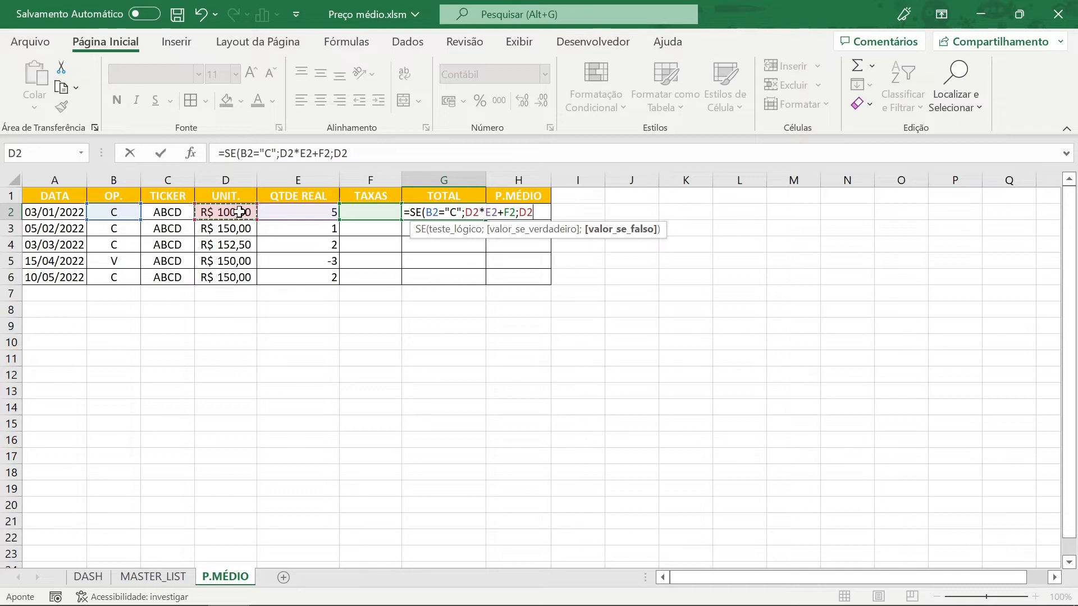
type("*")
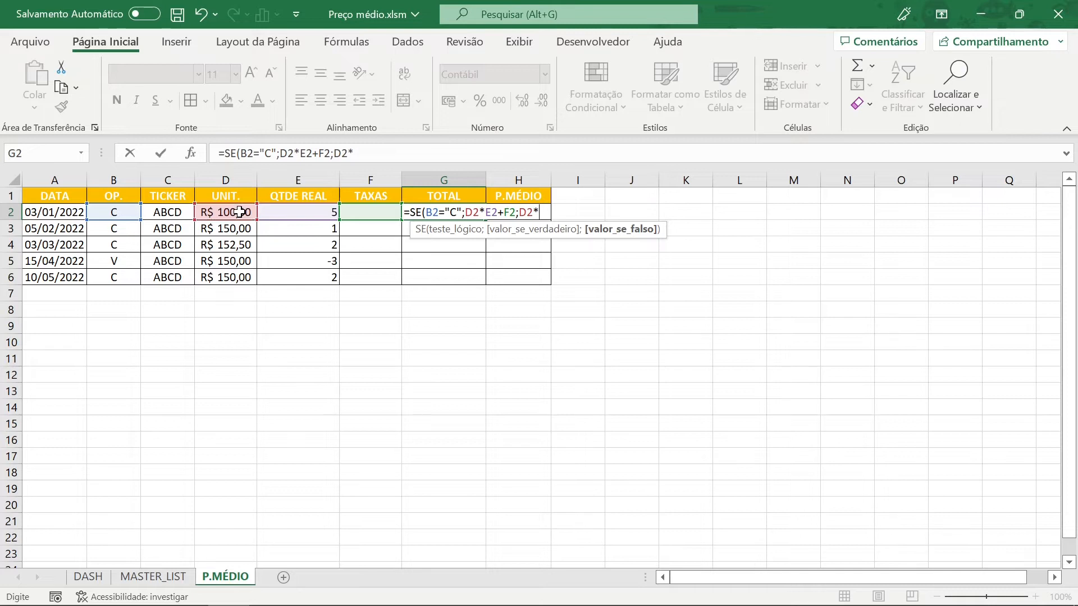
left_click(310, 212)
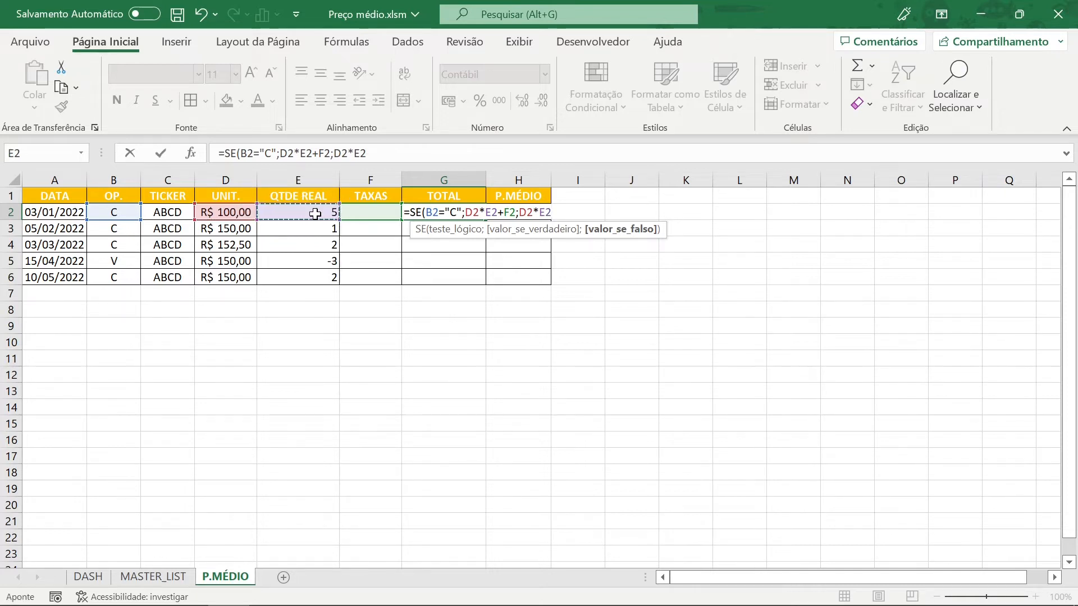
type("-")
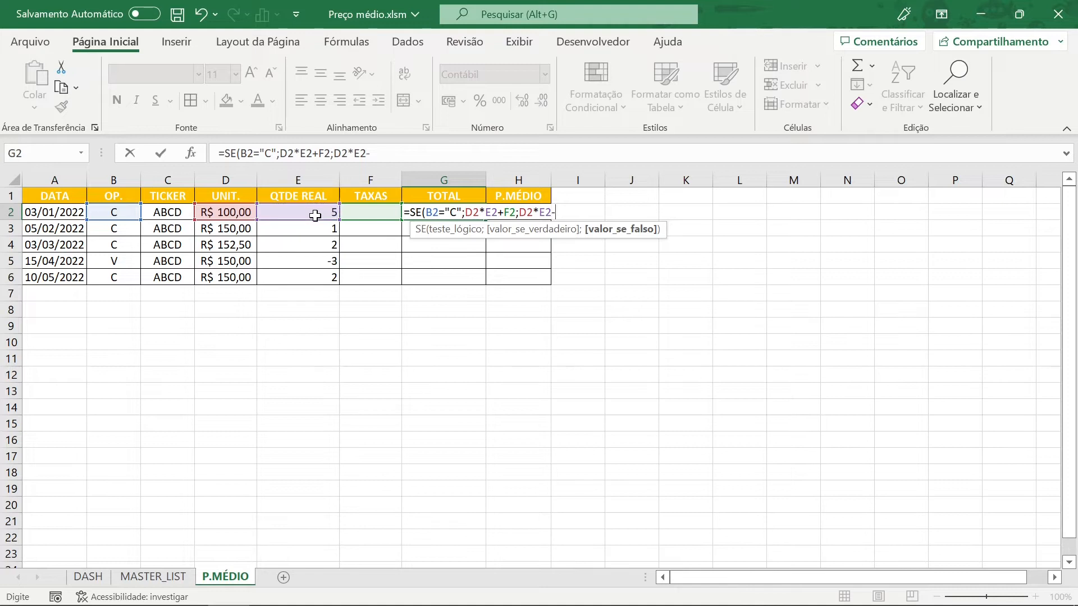
left_click(361, 215)
type(")")
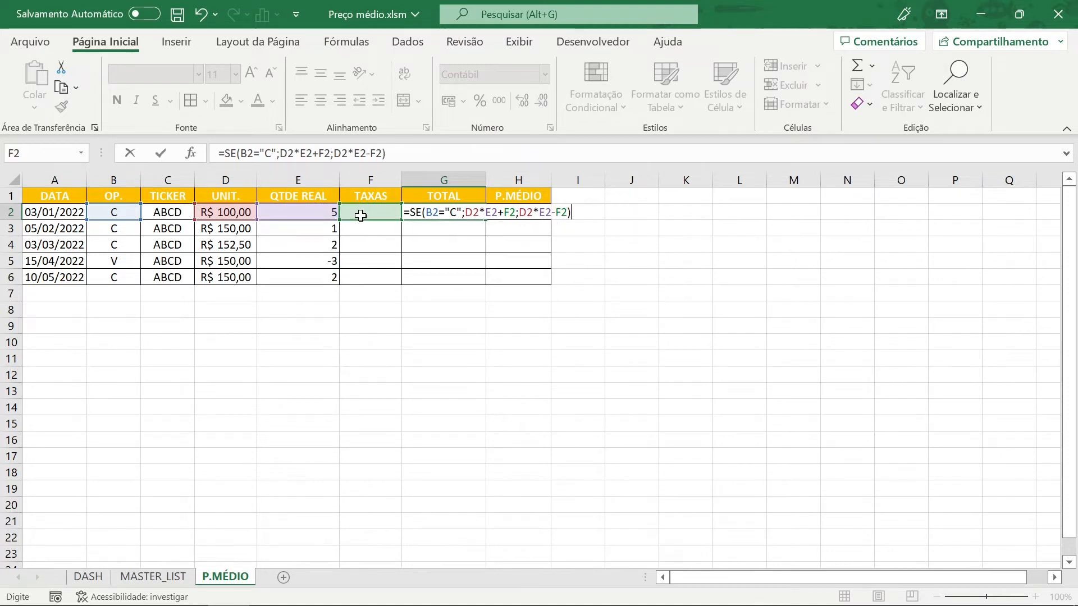
key("Return")
Step: Fill the TOTAL formula from G2 down through G6
left_click(439, 214)
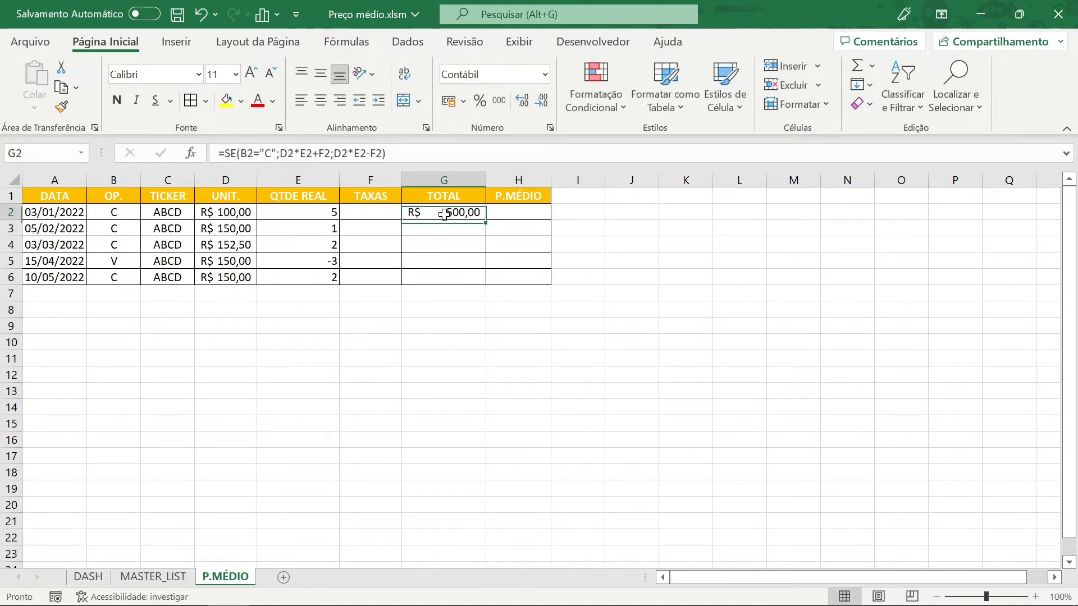
left_click_drag(482, 214, 474, 276)
left_click(477, 214)
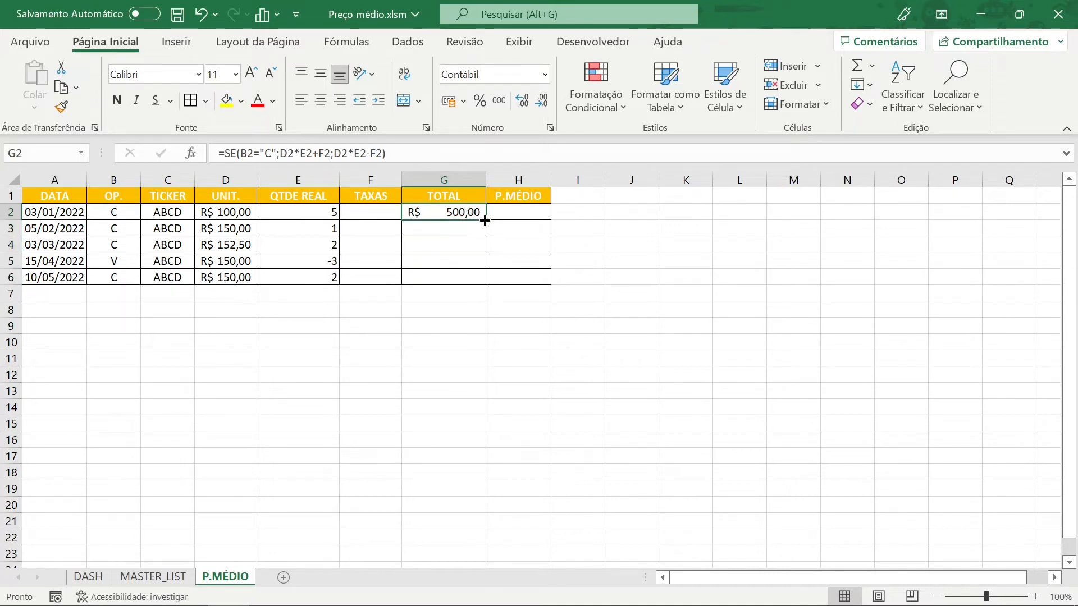
double_click(485, 221)
Step: Enter a trial fee of 0,2 in the TAXAS cell F2
left_click(368, 217)
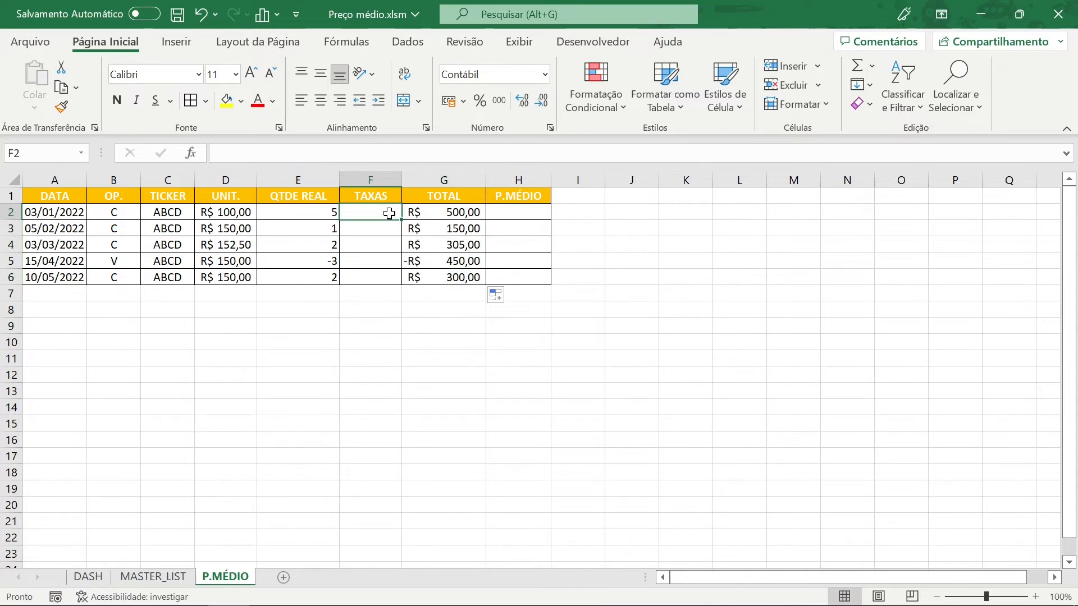
type("0,2")
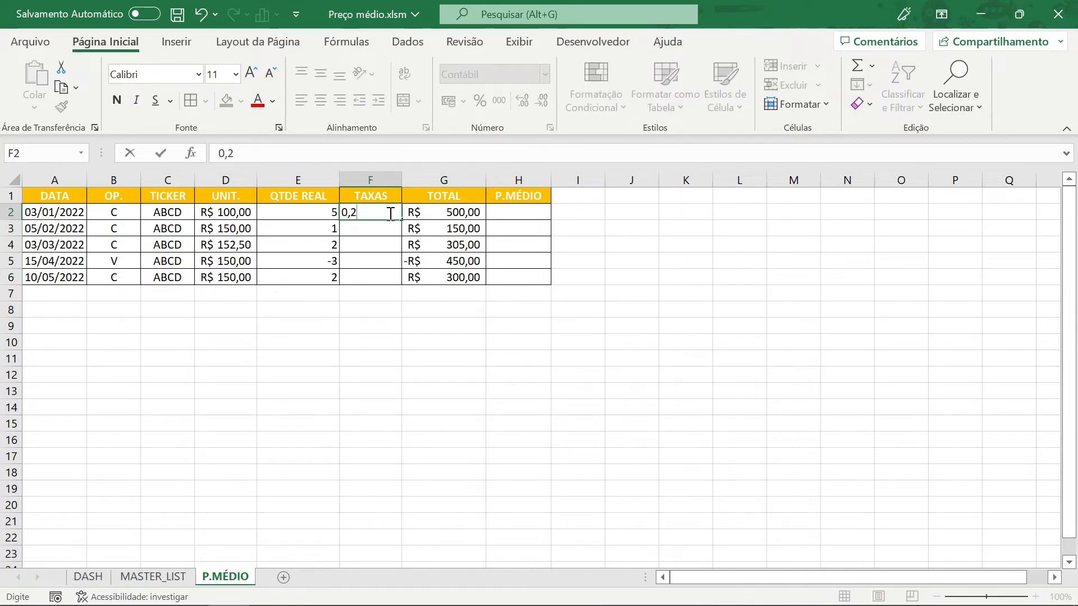
key("Return")
left_click(389, 214)
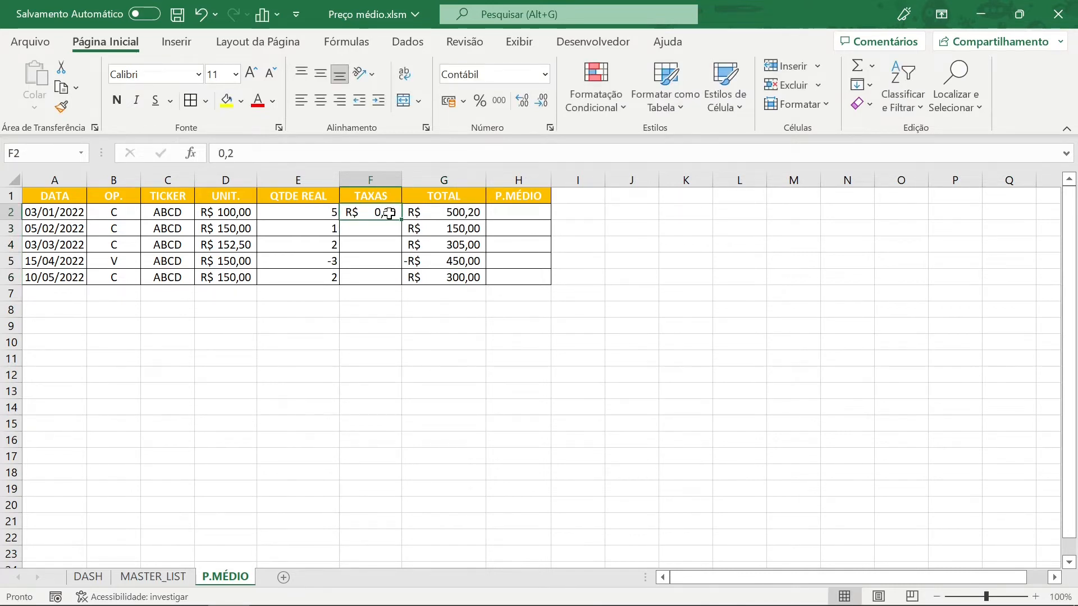
key("Down")
key("Up")
key("Down")
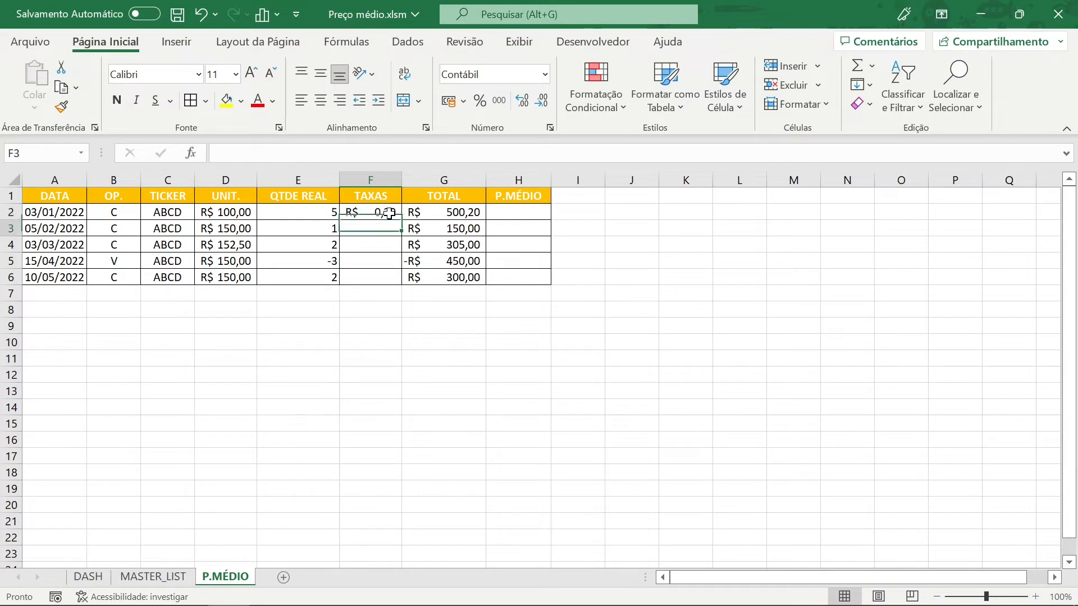
key("Up")
key("Down")
key("Up")
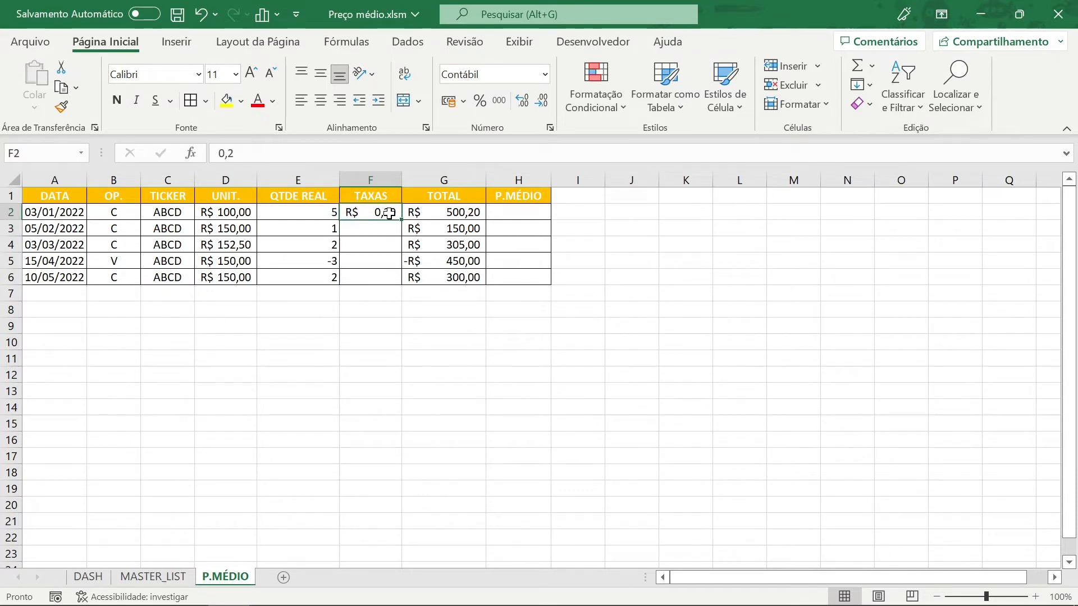
Step: Set the trial fee in F2 to 0,5 and review the first transaction's values and TOTAL formula
type("0,5")
key("Return")
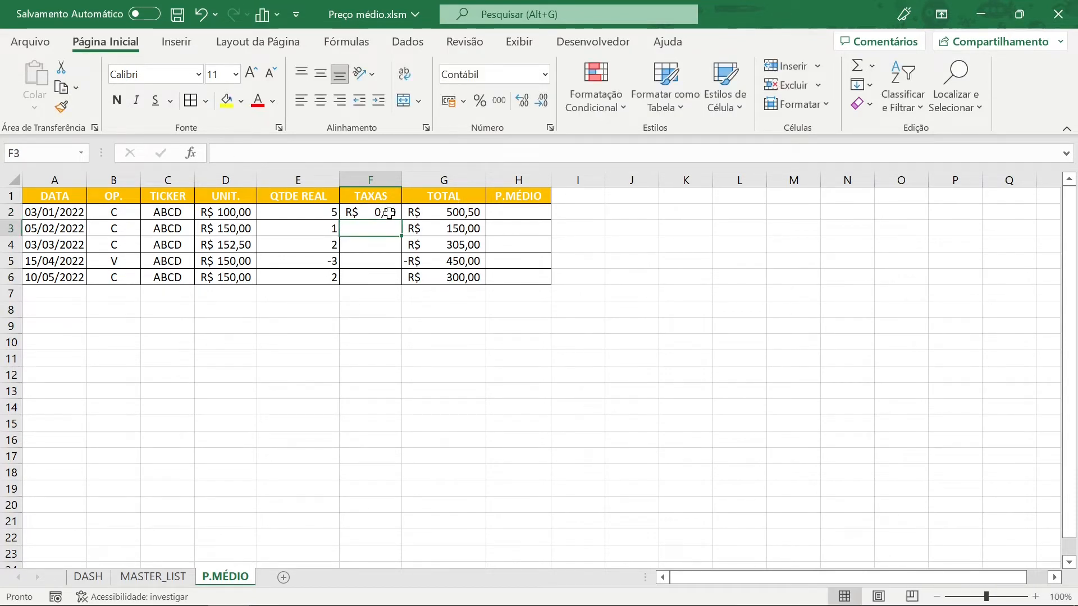
key("Up")
key("Right")
key("Right")
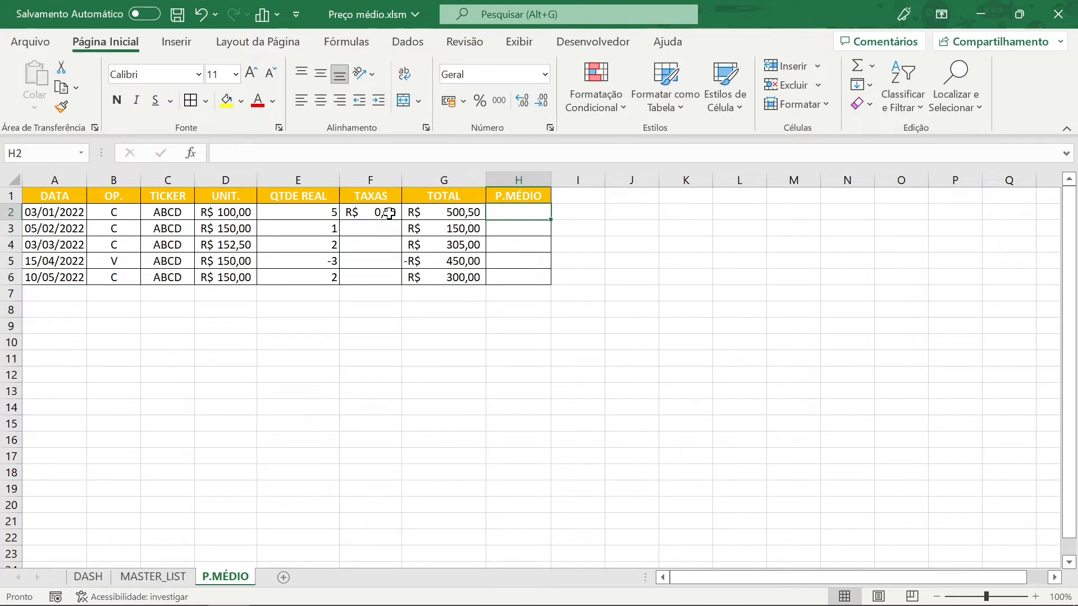
left_click_drag(65, 212, 340, 214)
left_click(466, 208)
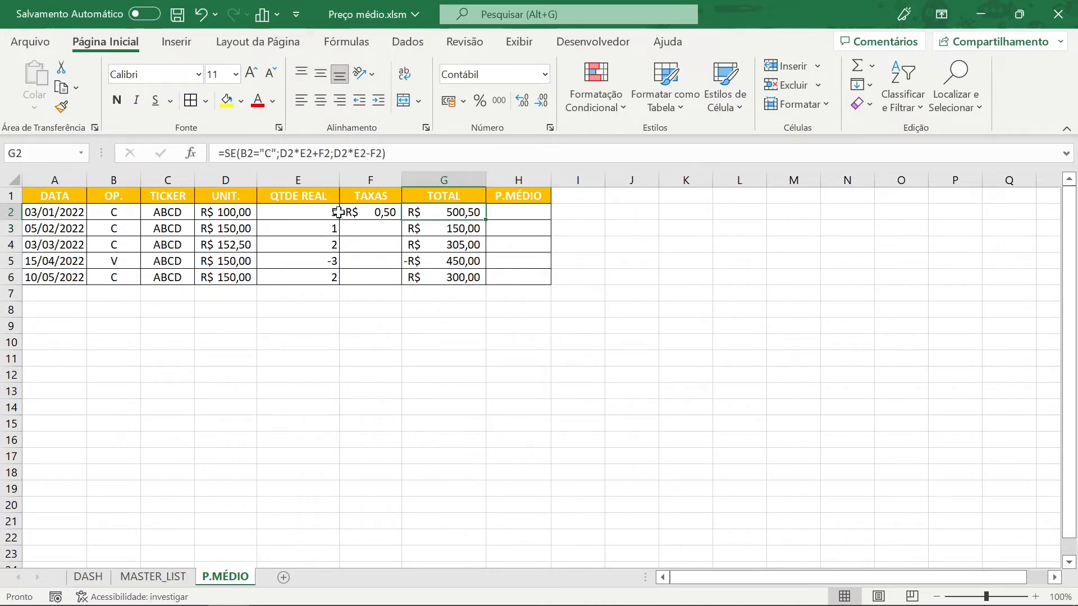
Step: Enter the formula =G2/E2 in the P.MÉDIO cell H2
left_click(517, 216)
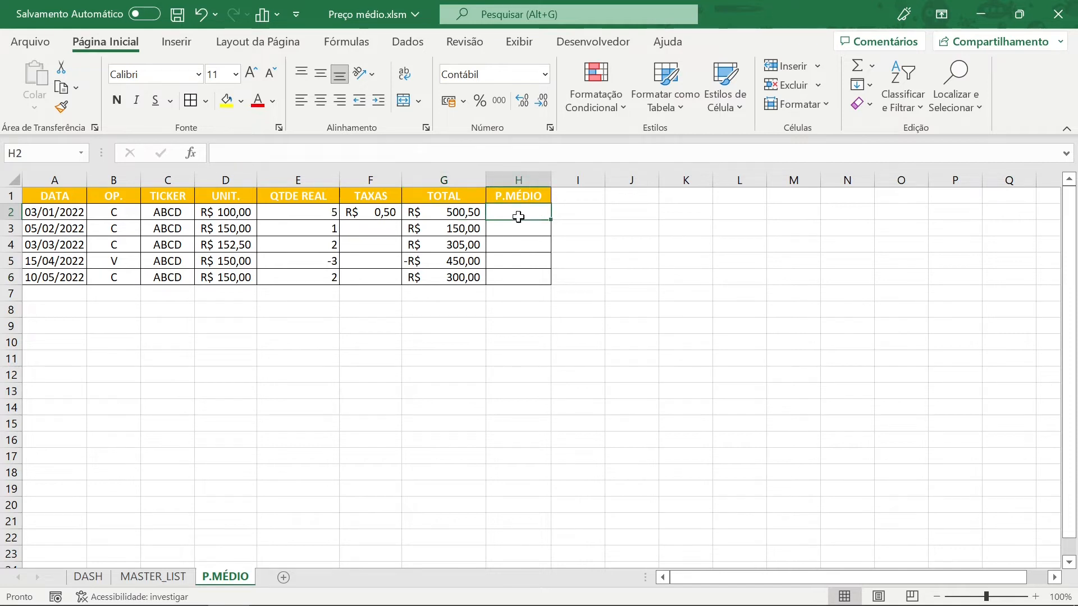
type("=")
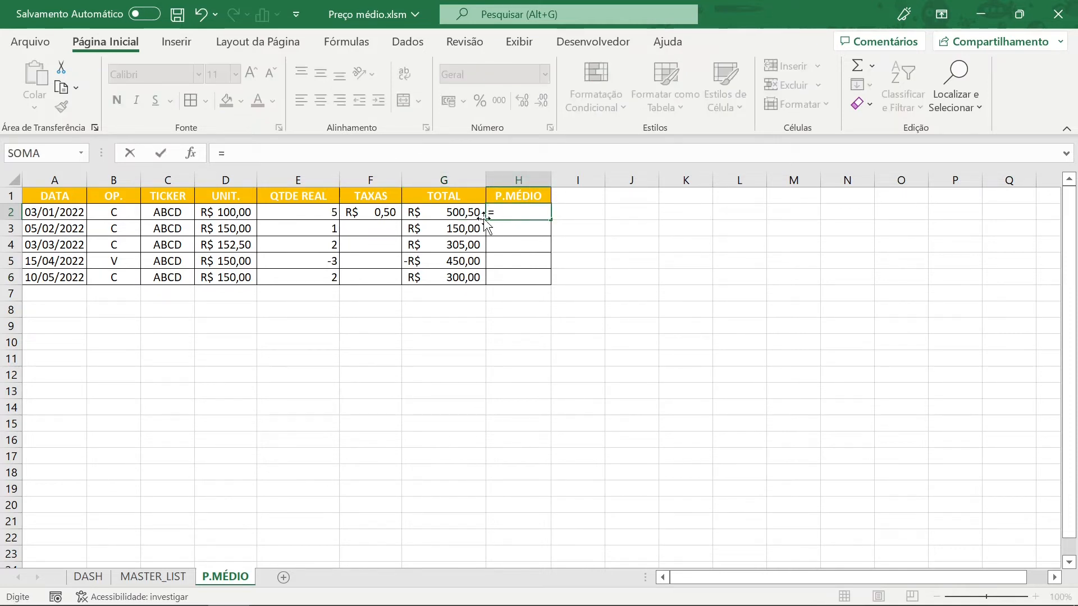
left_click(468, 214)
type("/")
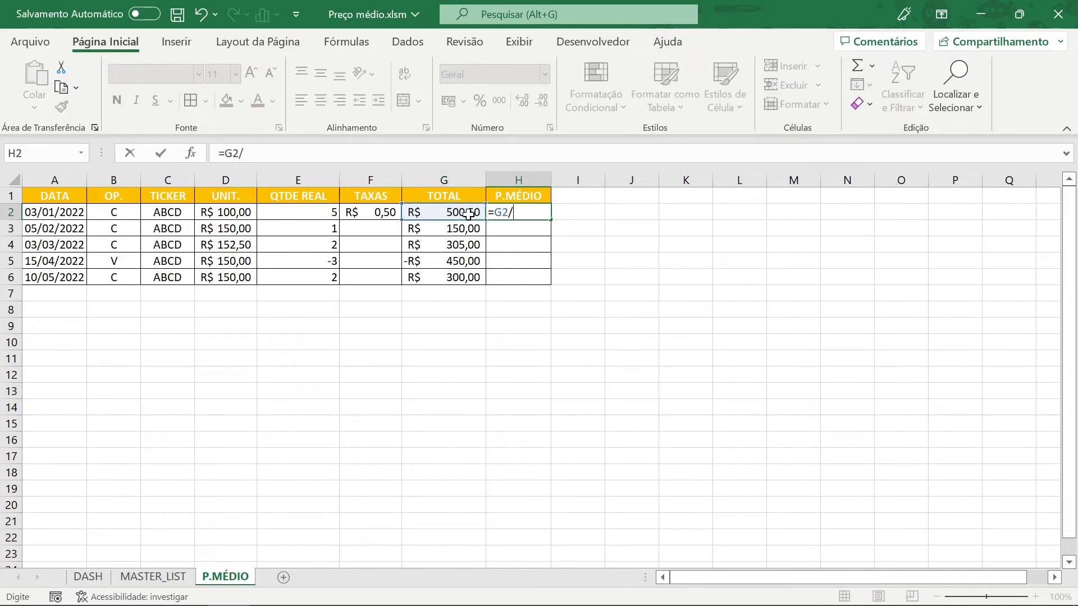
left_click(321, 217)
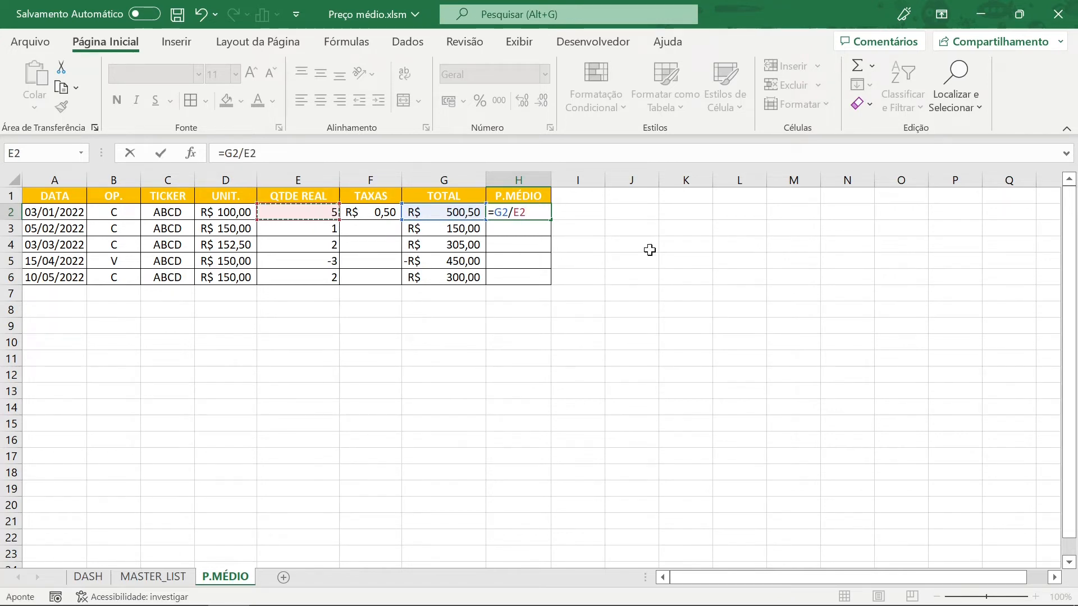
key("Return")
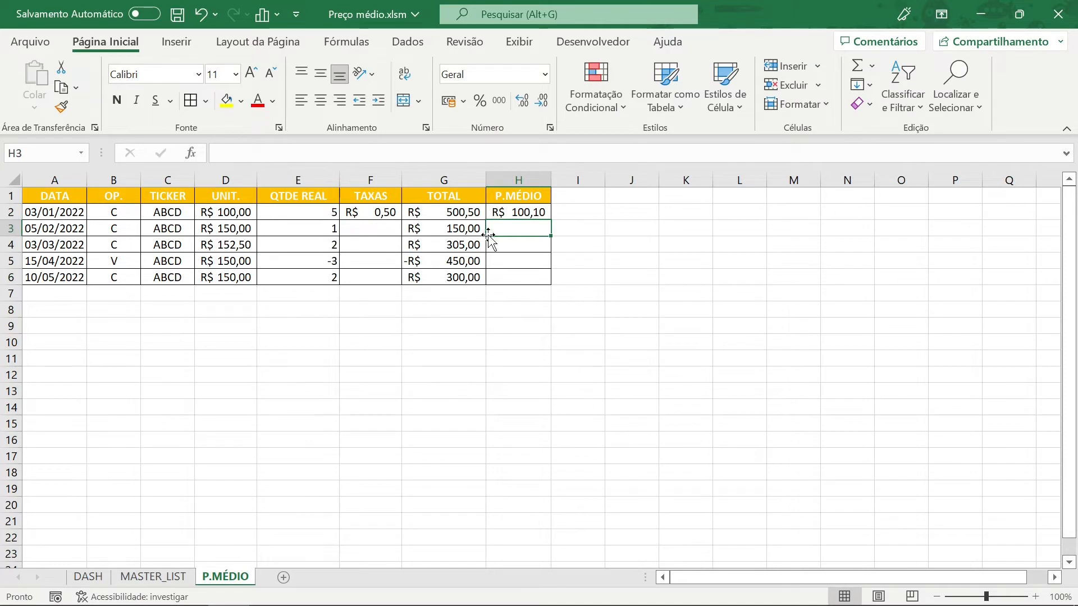
Step: Clear the trial fee from the TAXAS cell F2
left_click(381, 235)
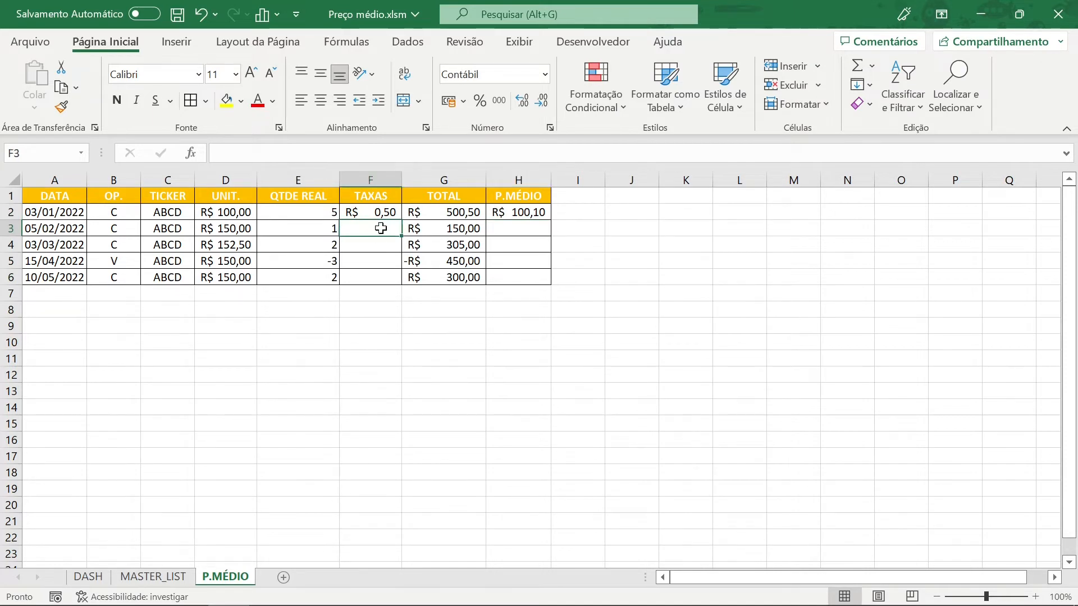
left_click(373, 212)
key("Delete")
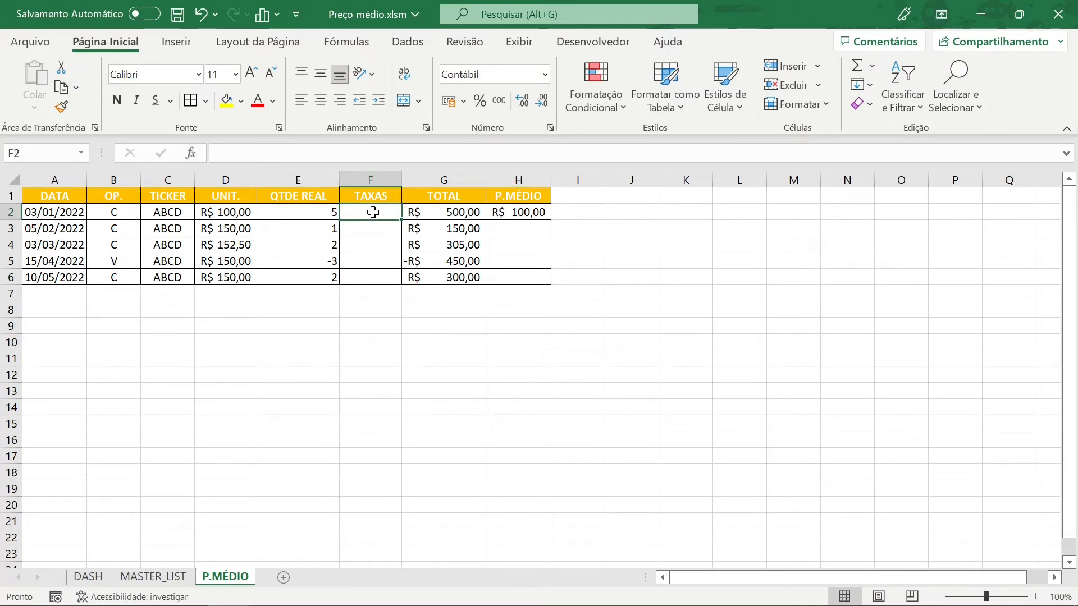
Step: Wrap the TOTAL formula of the sale row in G5 in the ABS function
left_click(427, 261)
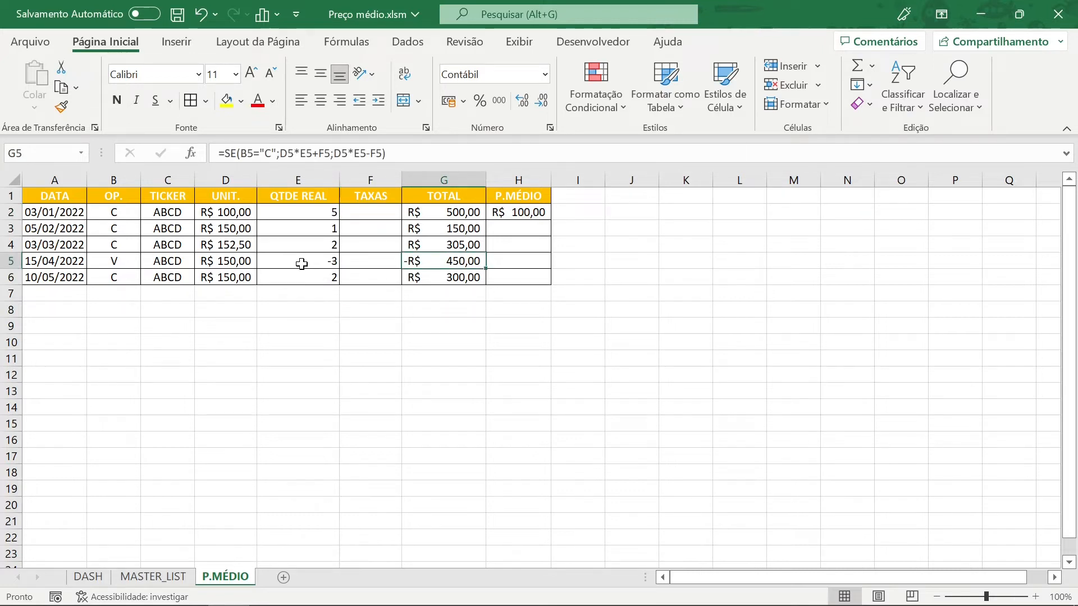
left_click(228, 154)
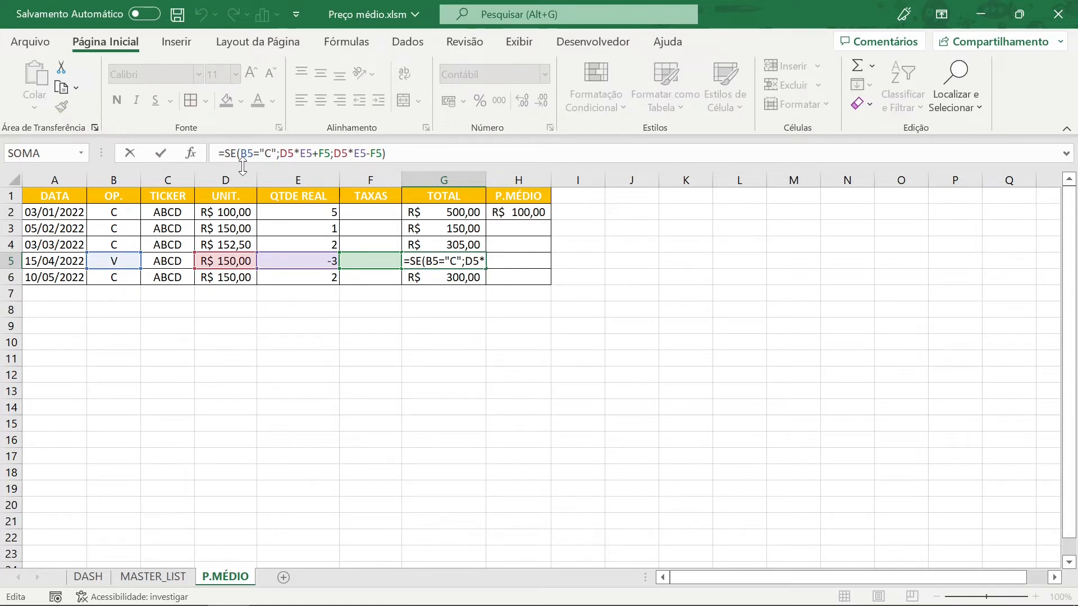
type("ABS")
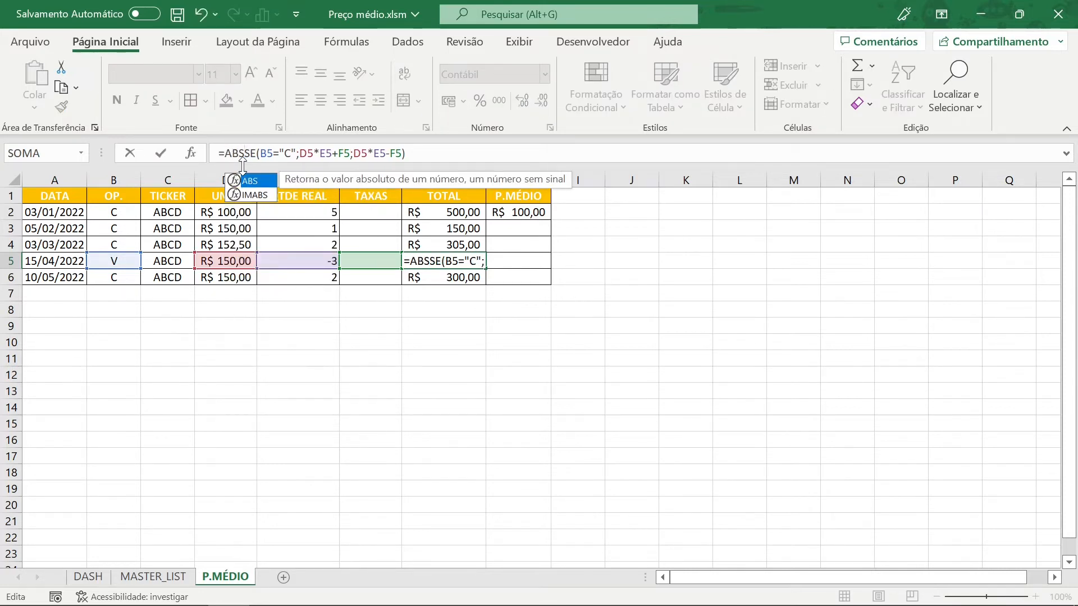
type("(")
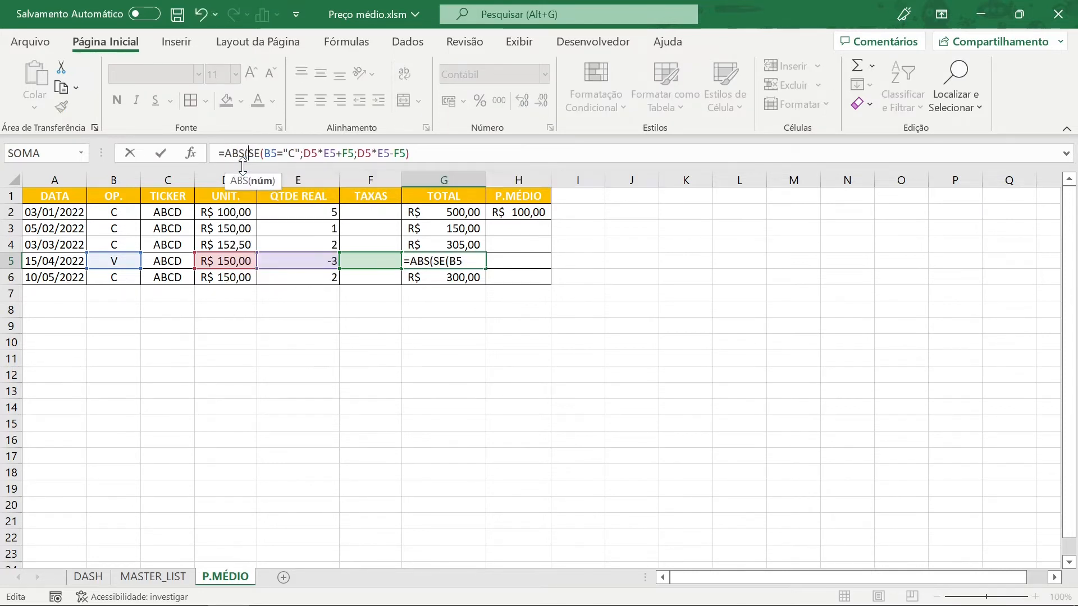
left_click(423, 154)
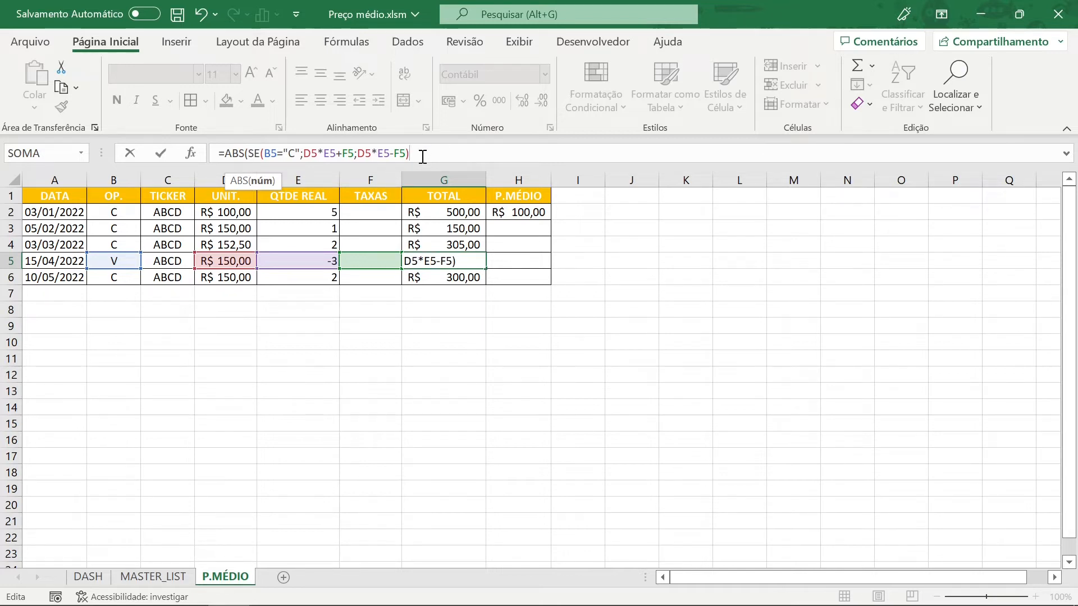
type(")")
key("Return")
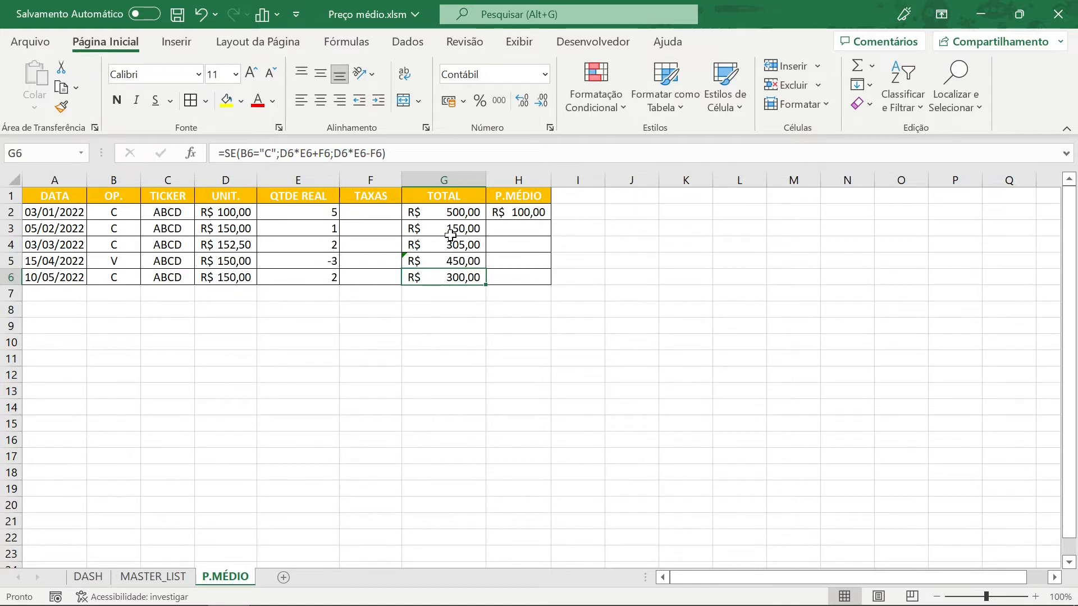
Step: Change the TOTAL formula in G2 to =ABS(SE(B2="C";D2*E2+F2;D2*E2-F2))
left_click_drag(451, 226, 450, 279)
left_click(404, 216)
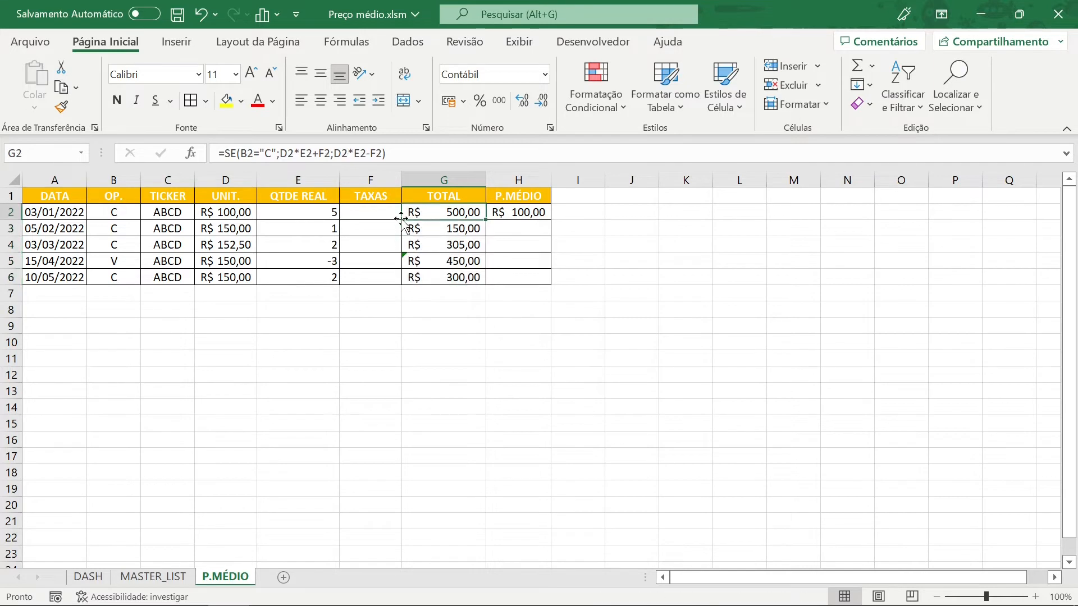
left_click(223, 152)
type("ABS")
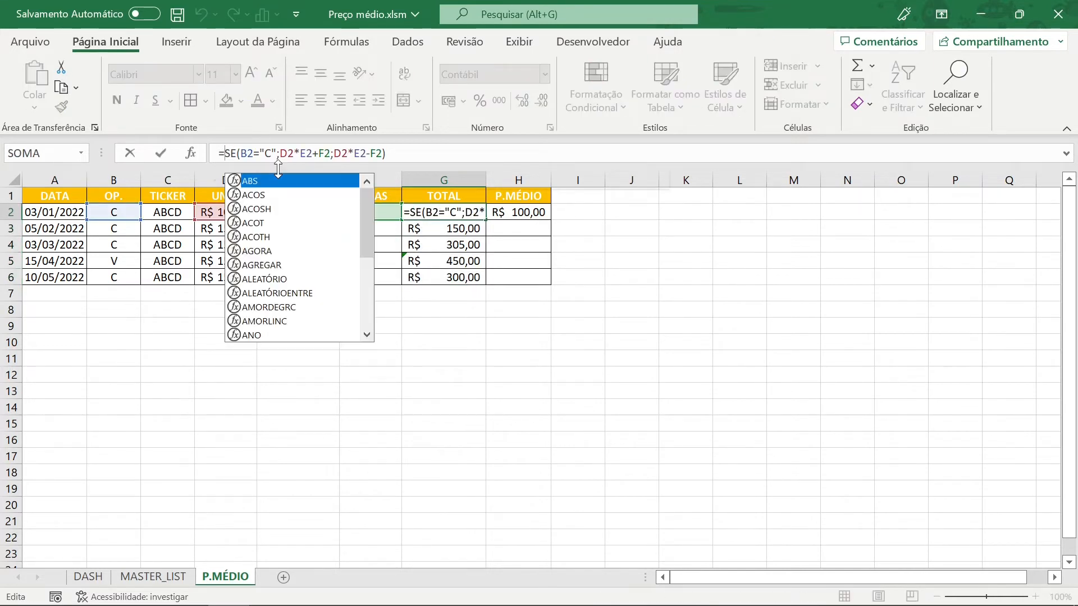
type("(")
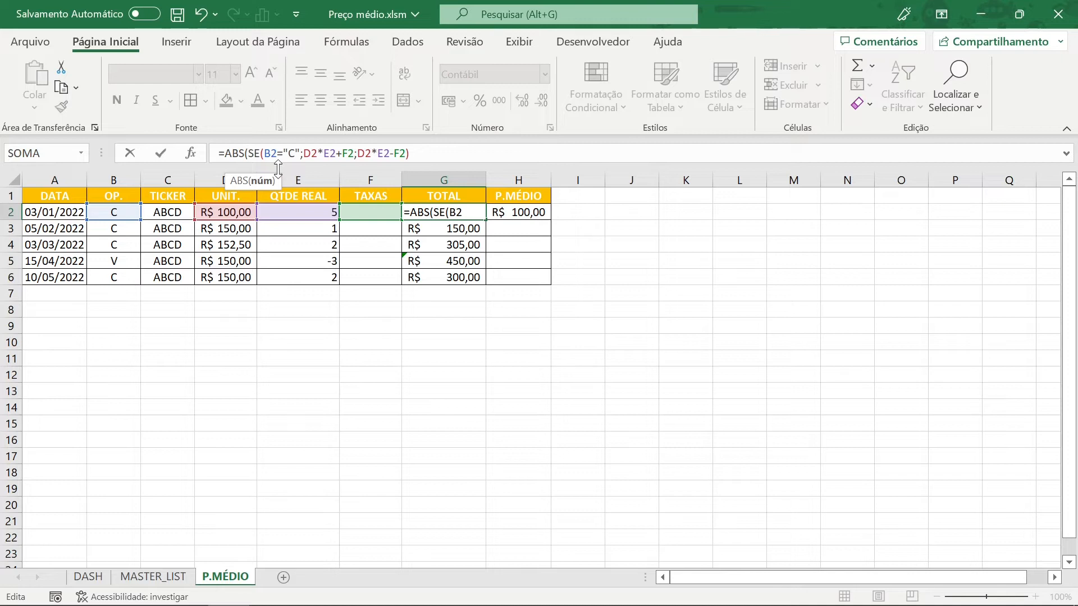
left_click(458, 146)
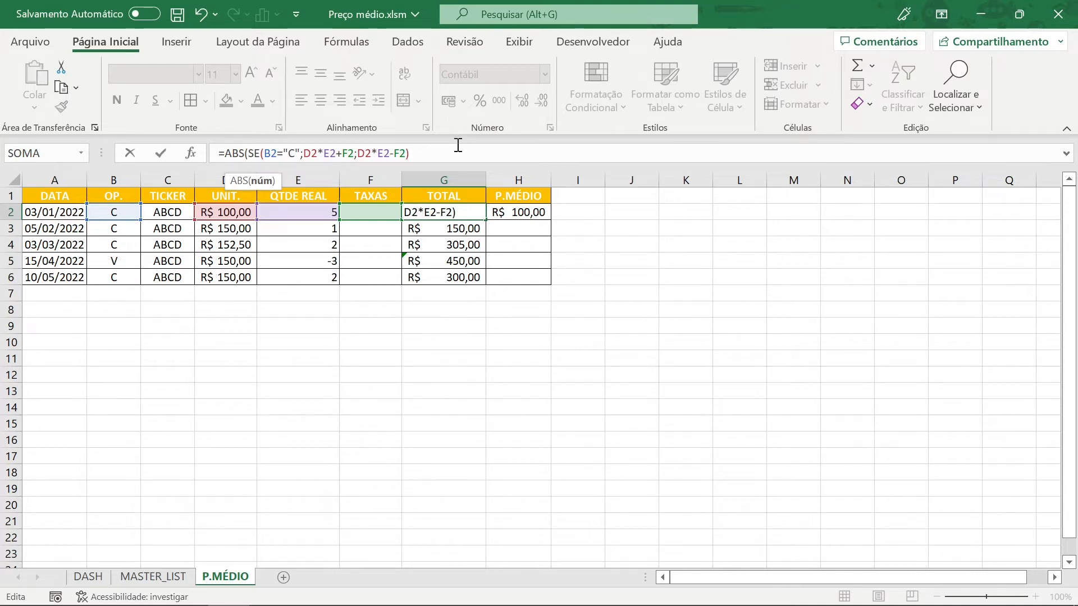
type(")")
key("Return")
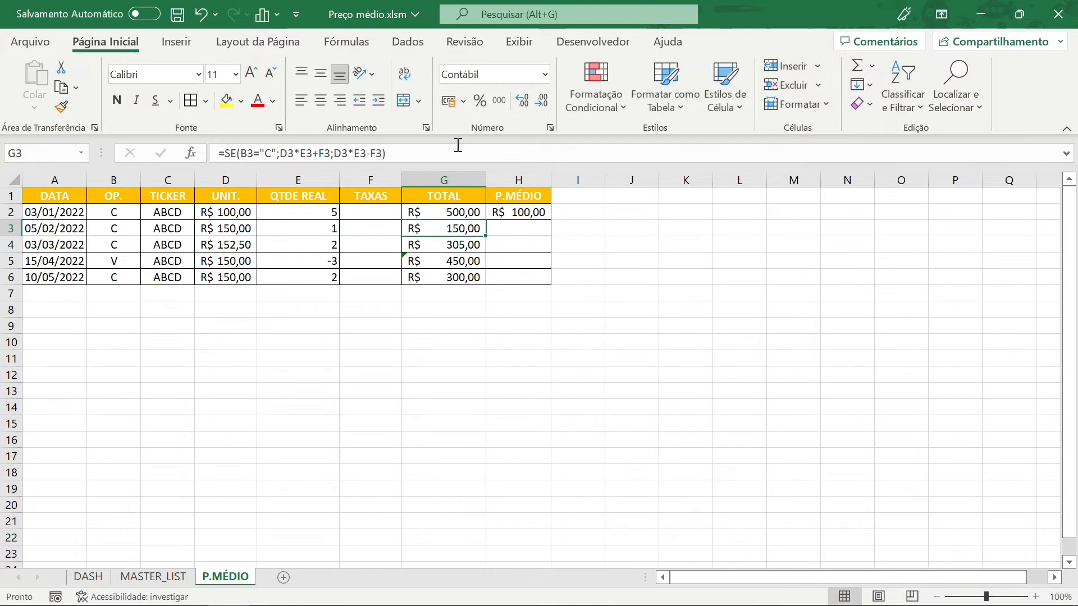
Step: Switch the first transaction's operation in B2 to V and check its TOTAL formula in G2
left_click(134, 216)
left_click(148, 212)
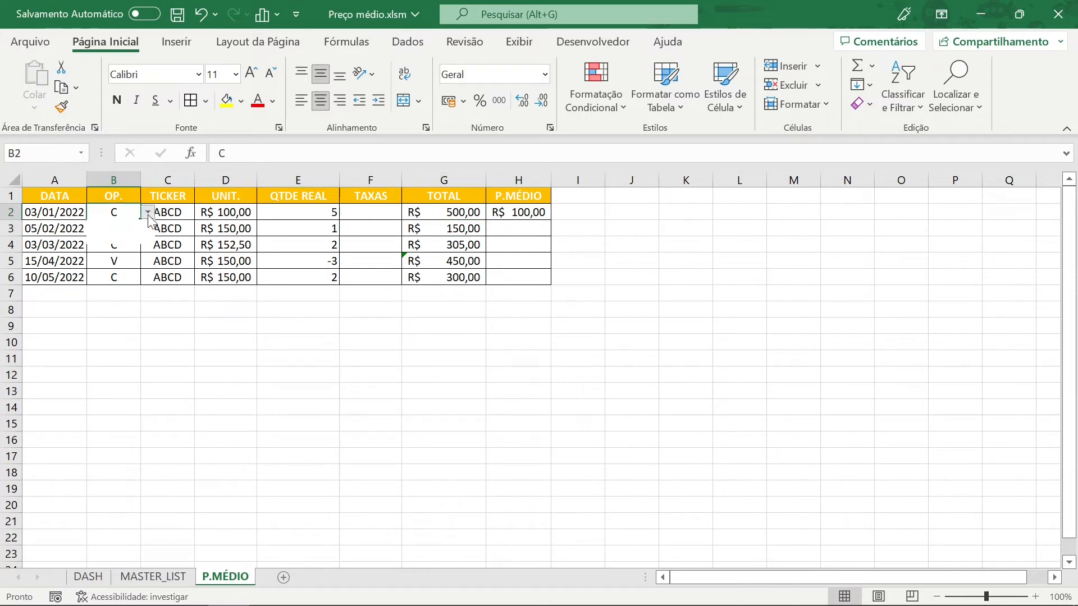
left_click(126, 237)
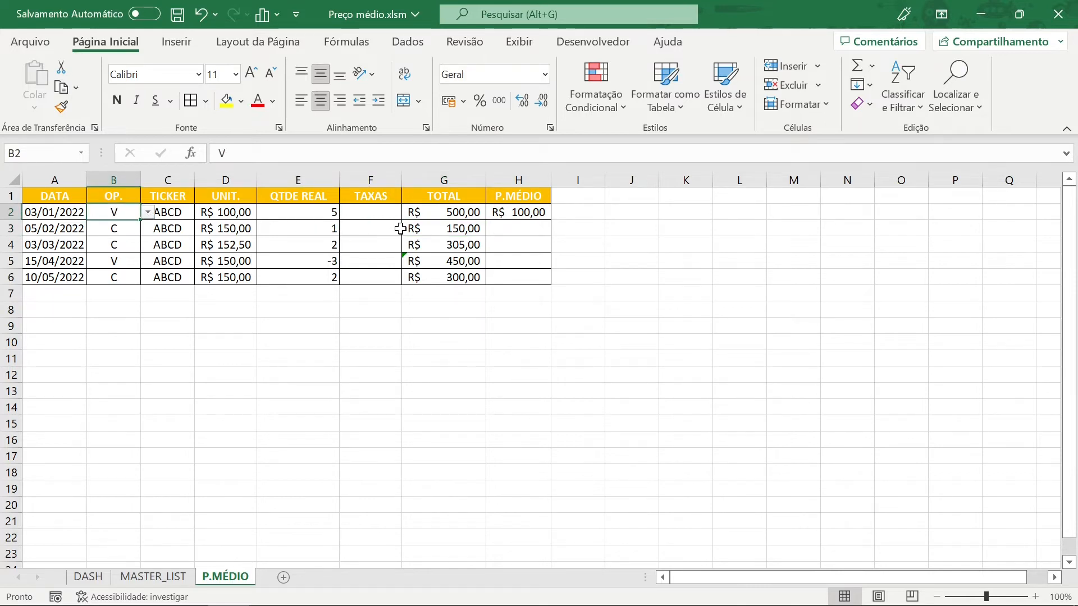
left_click(426, 213)
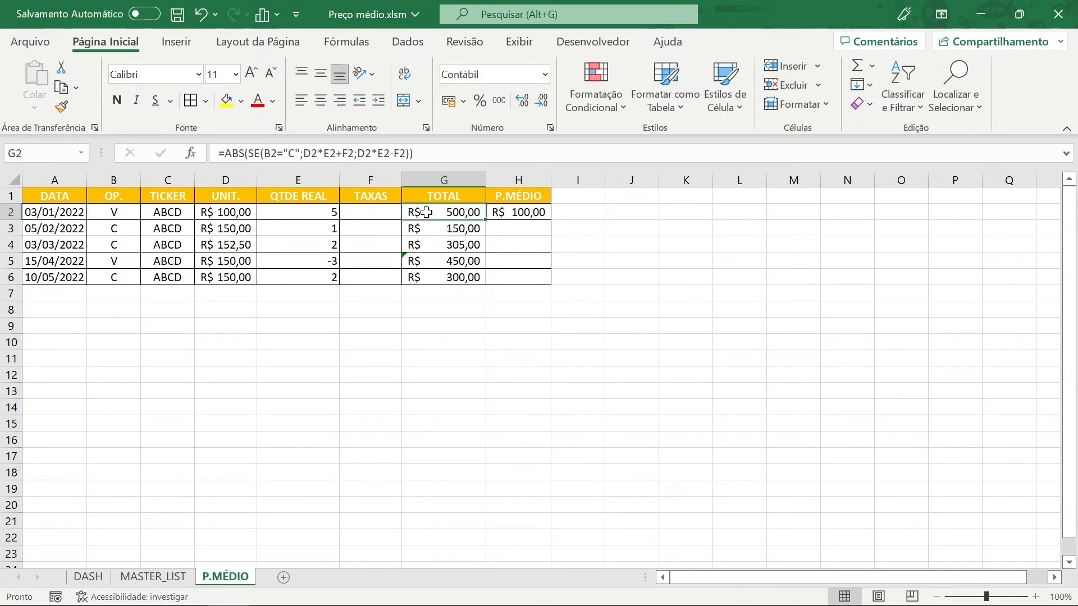
Step: Enter a fee of 0,1 in the TAXAS cell F2
left_click(386, 214)
type("0")
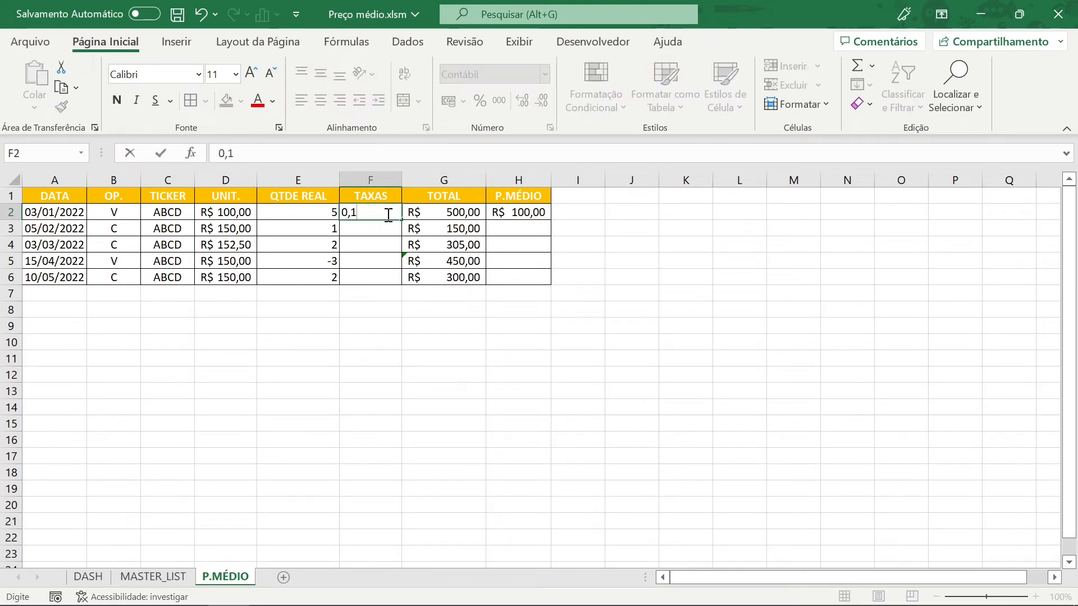
type(",1")
key("Return")
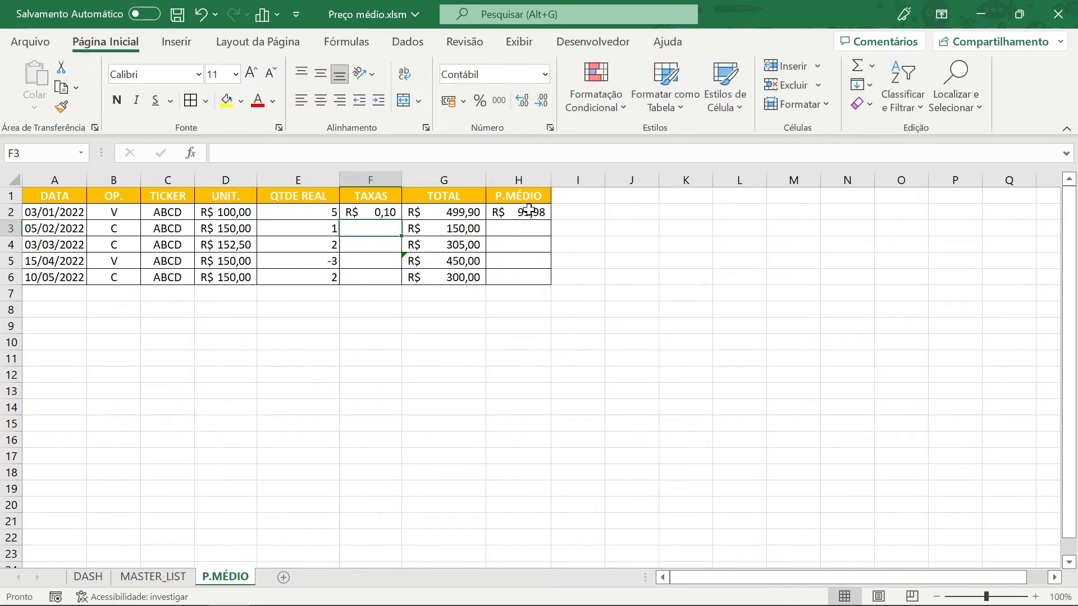
Step: Set the first transaction's operation in B2 back to C
left_click(112, 212)
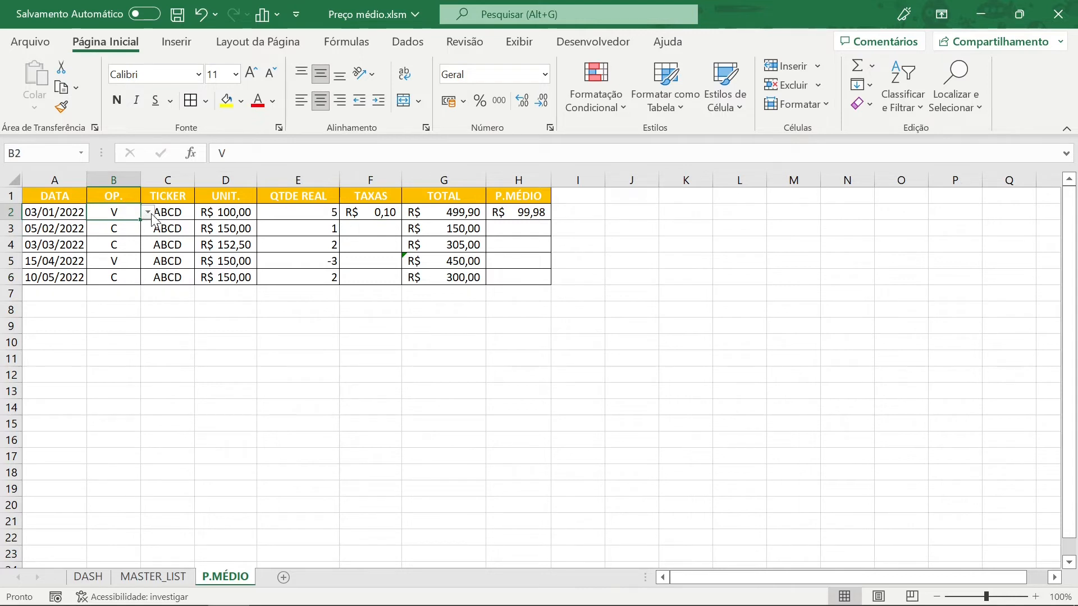
left_click(147, 211)
left_click(131, 226)
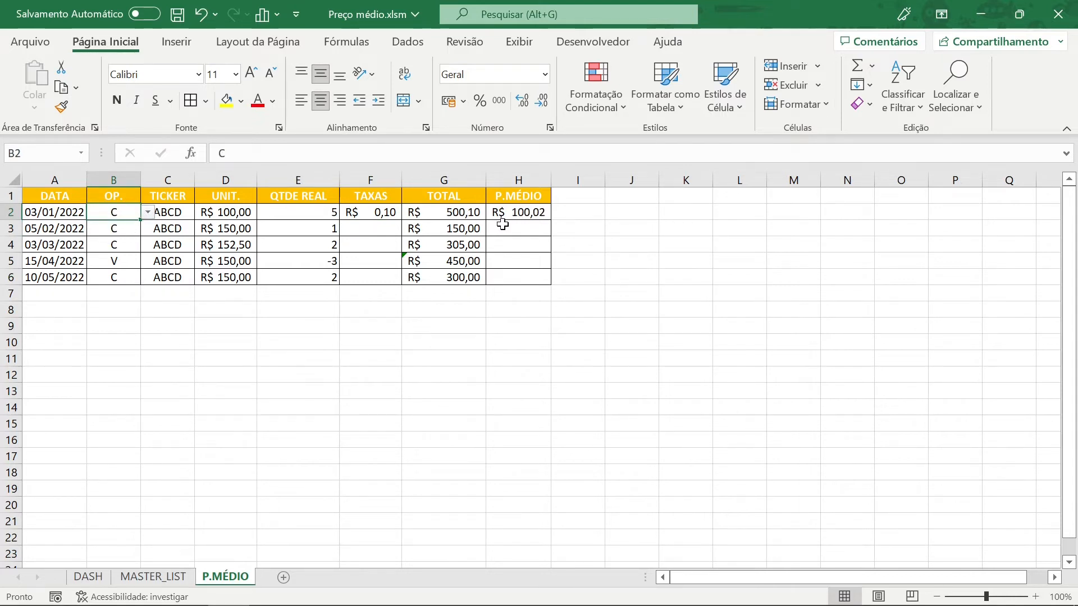
Step: Copy the ABS-based TOTAL formula from G2 down through G6
left_click(406, 244)
left_click(449, 214)
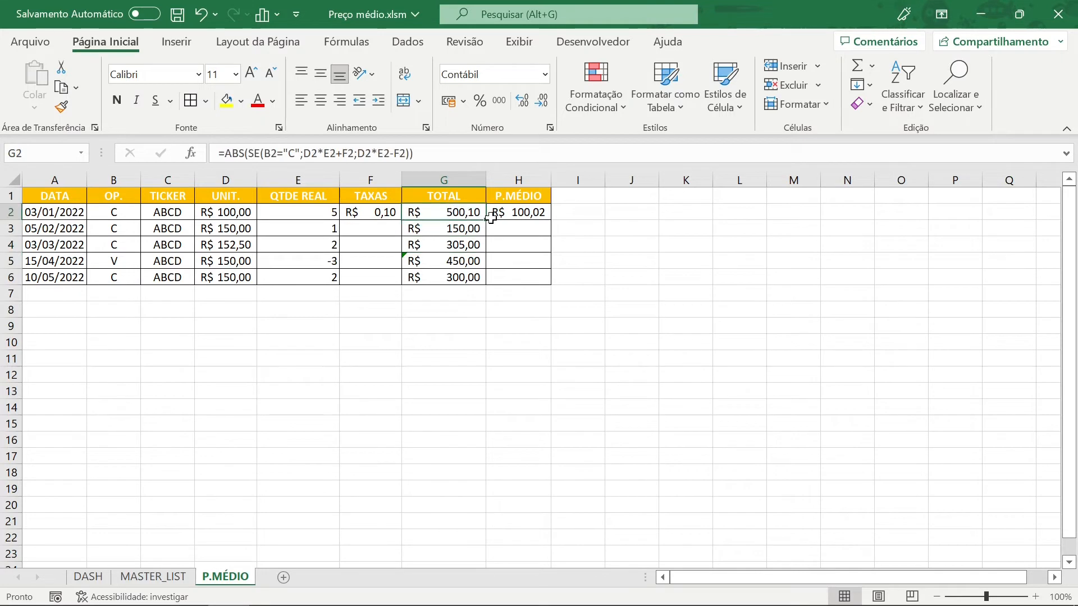
double_click(490, 219)
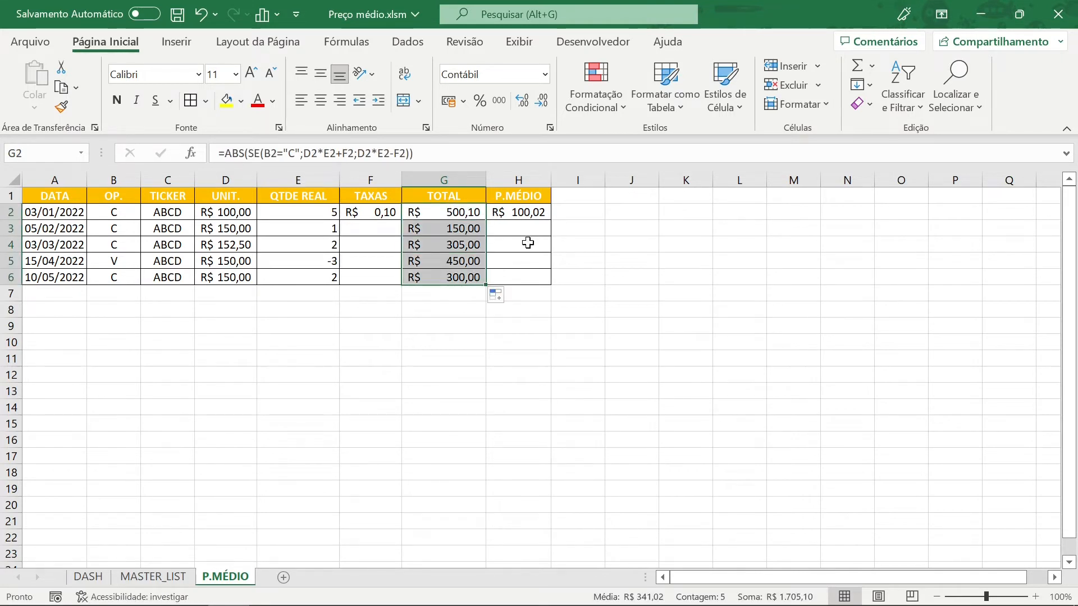
left_click(576, 258)
Step: Copy the P.MÉDIO formula =G2/E2 from H2 down through H6
left_click(531, 216)
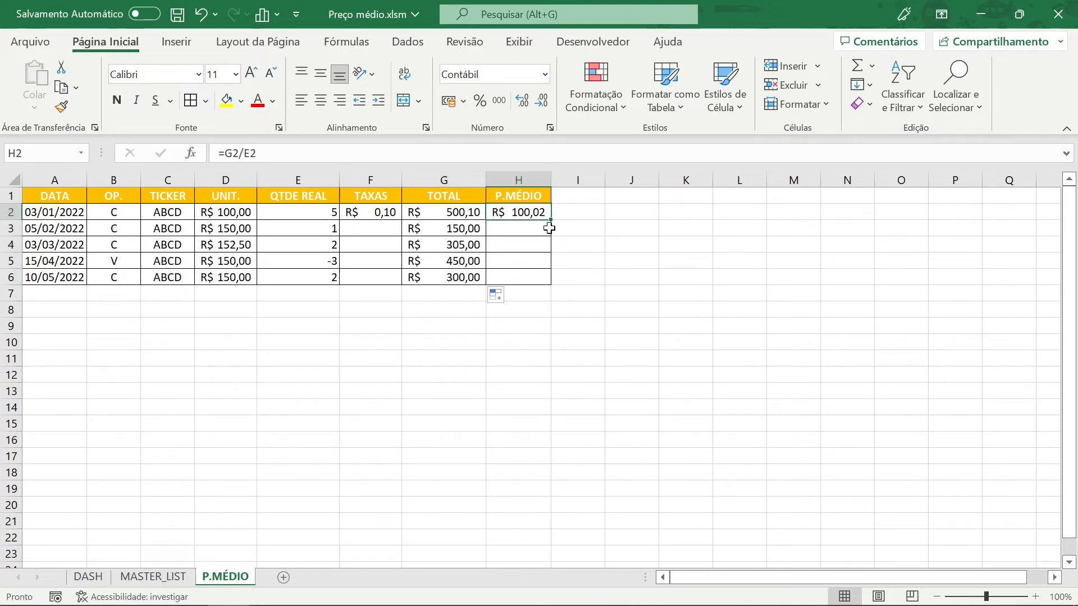
double_click(550, 220)
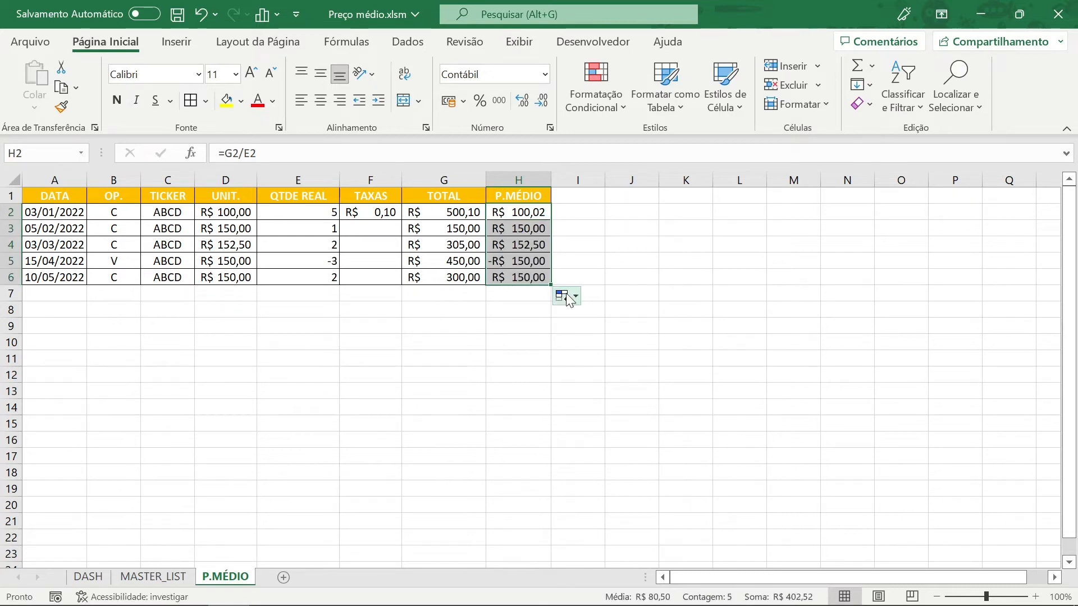
left_click(538, 329)
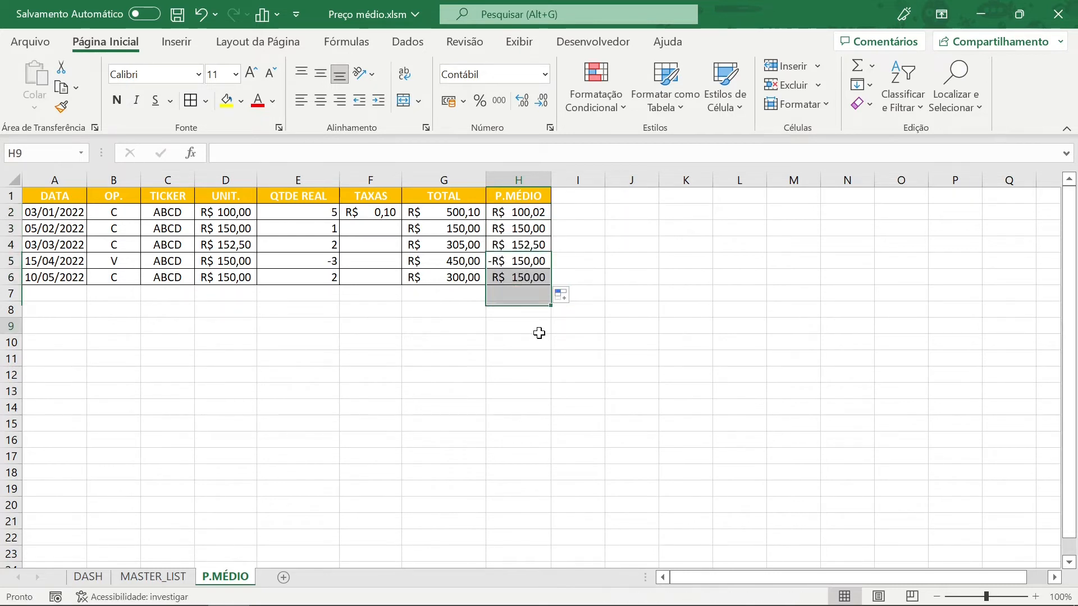
Step: Change the P.MÉDIO formula in H2 to =ABS(G2/E2) and copy it down through H6
left_click(508, 261)
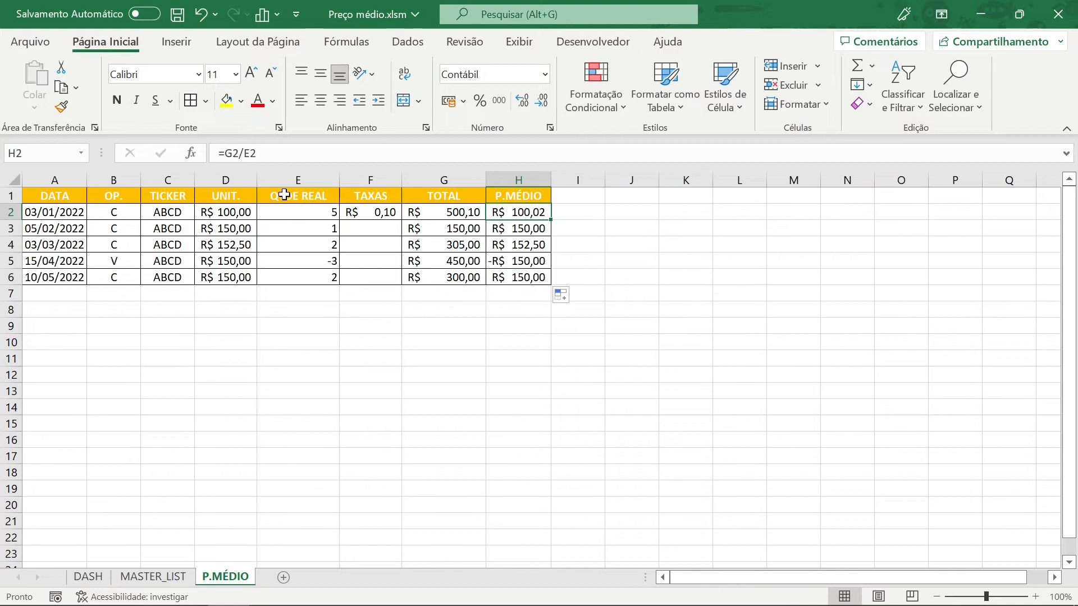
left_click(228, 151)
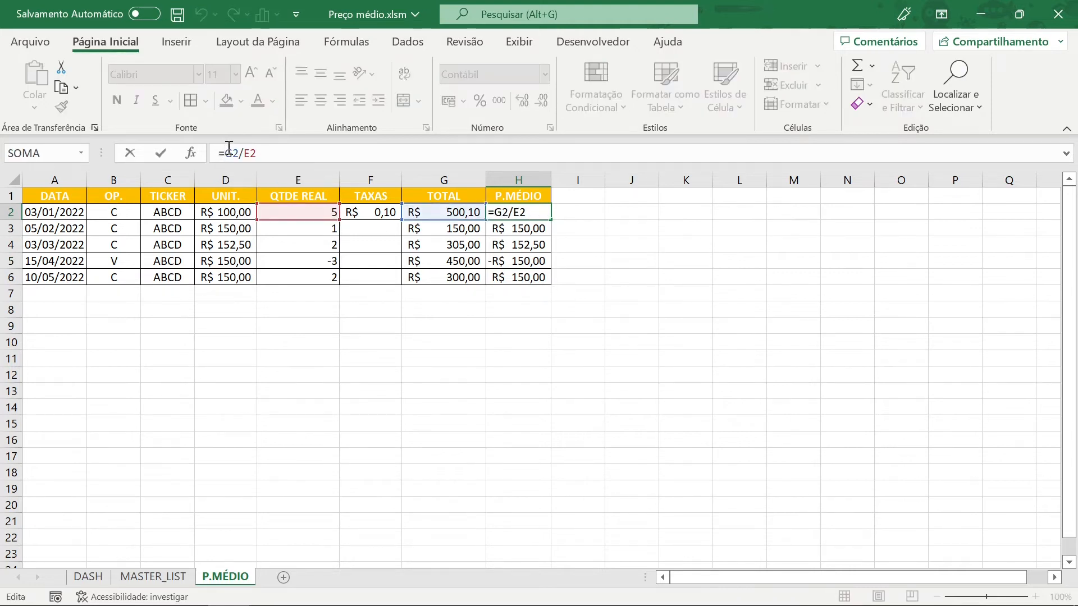
type("ABS(")
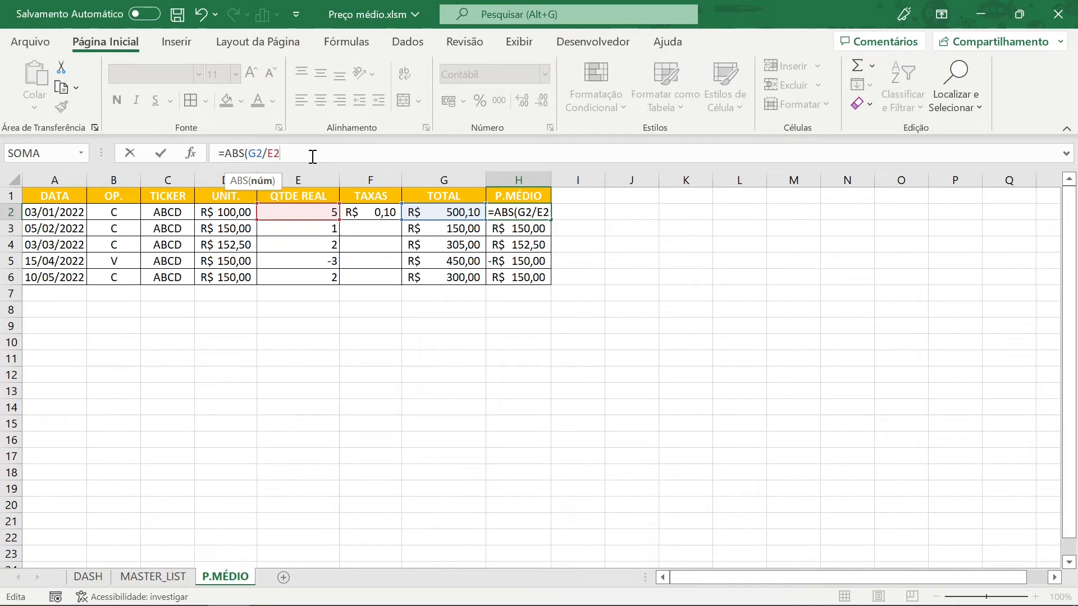
type(")")
key("Return")
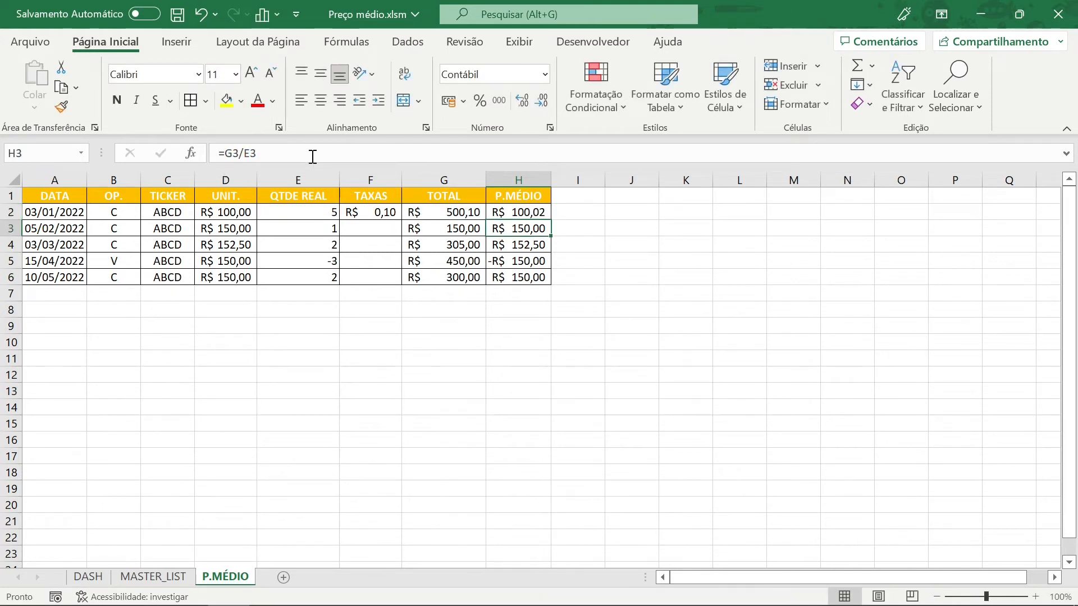
left_click(522, 212)
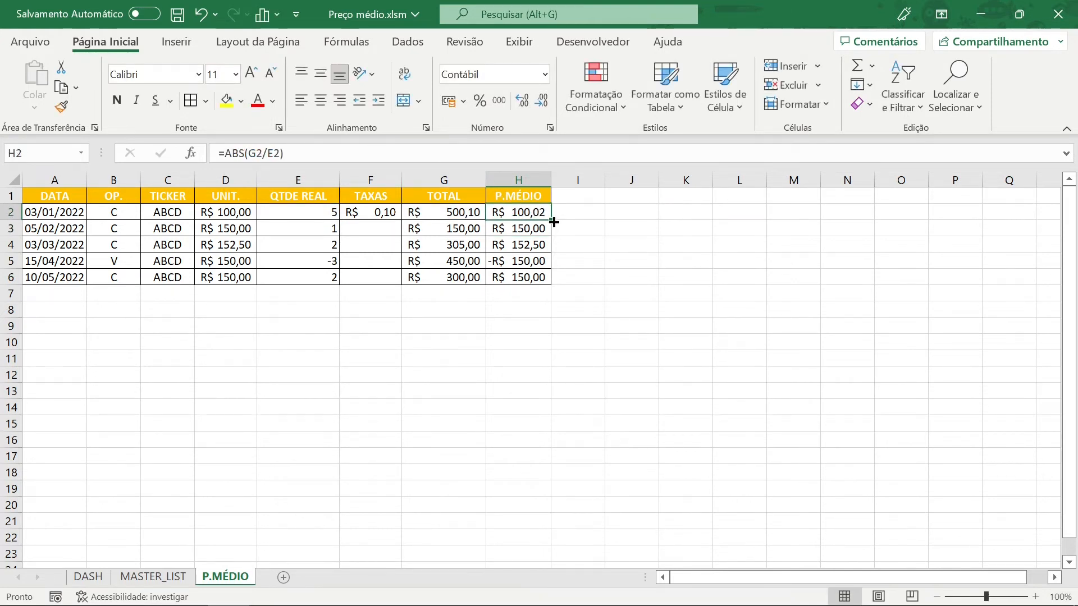
double_click(552, 220)
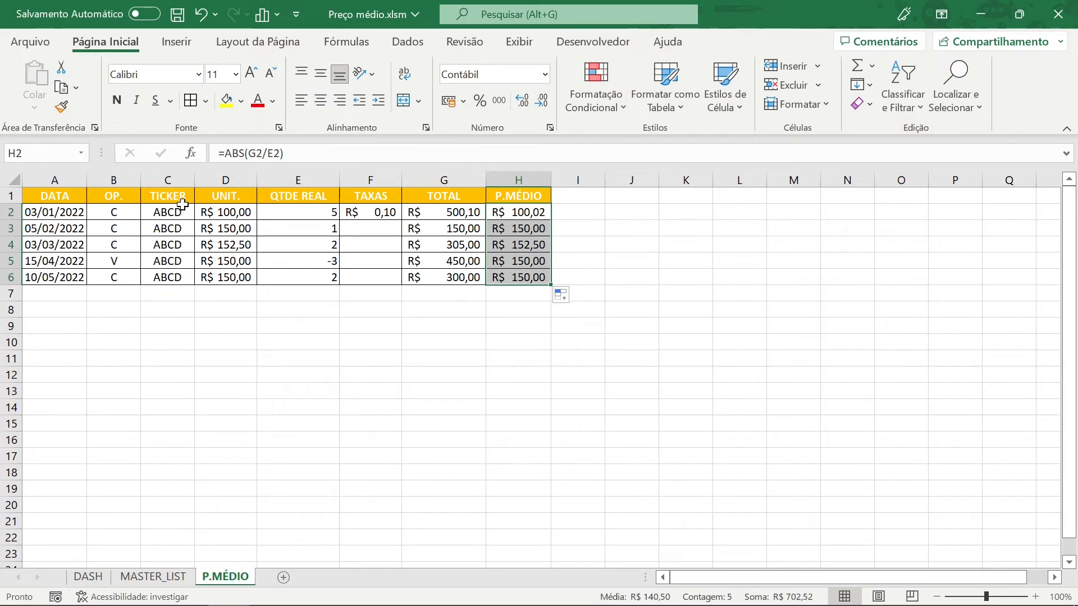
Step: Examine the ticker entries in C2:C6 and the complete transaction table in A1:H6
left_click_drag(174, 224, 169, 275)
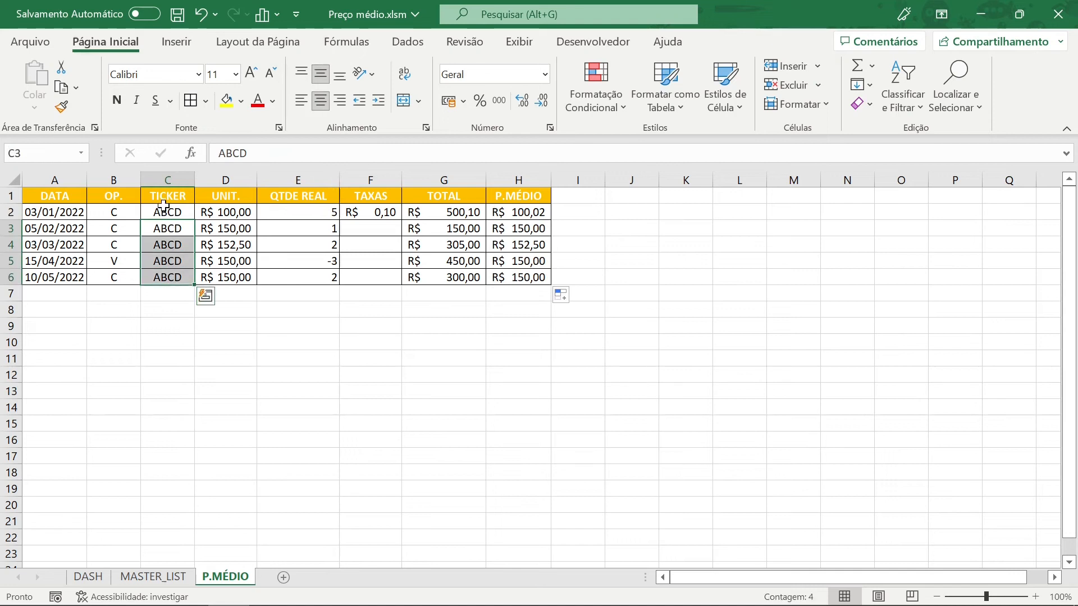
left_click_drag(163, 206, 178, 275)
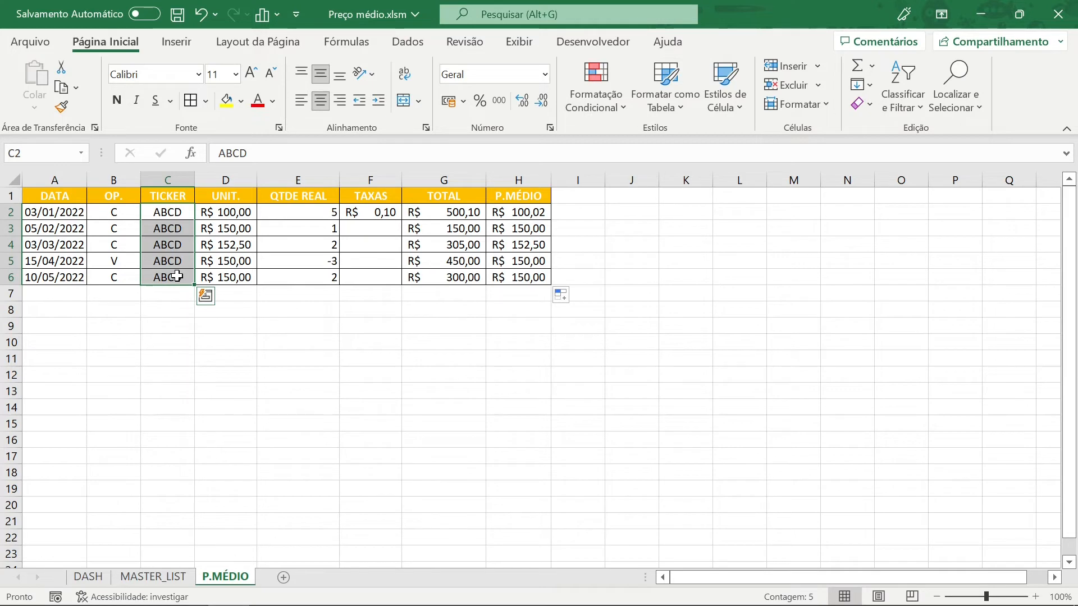
left_click(79, 292)
left_click(79, 310)
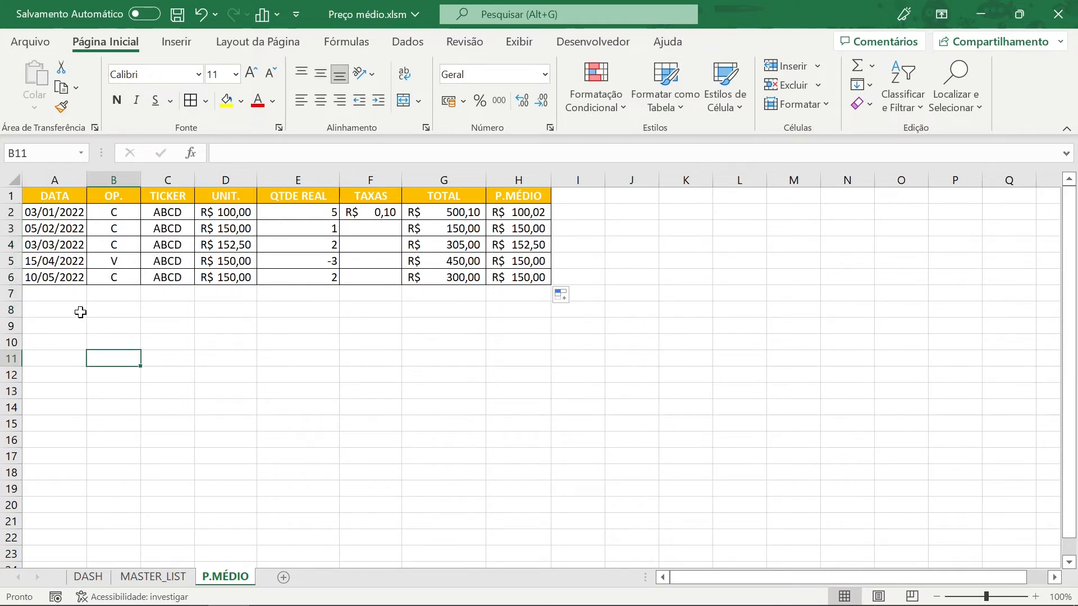
left_click_drag(28, 196, 514, 275)
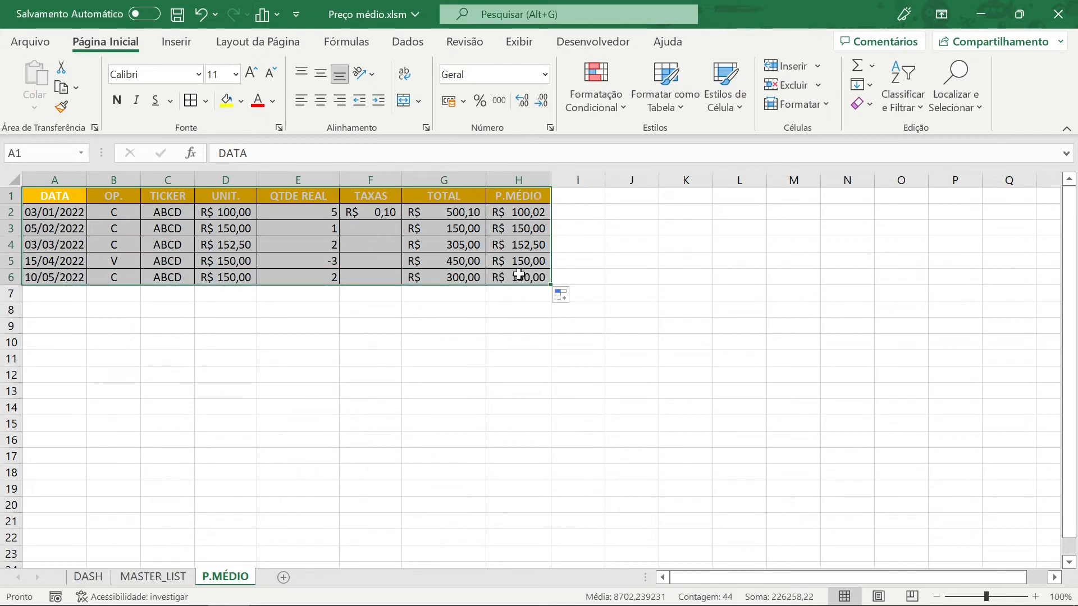
left_click(62, 296)
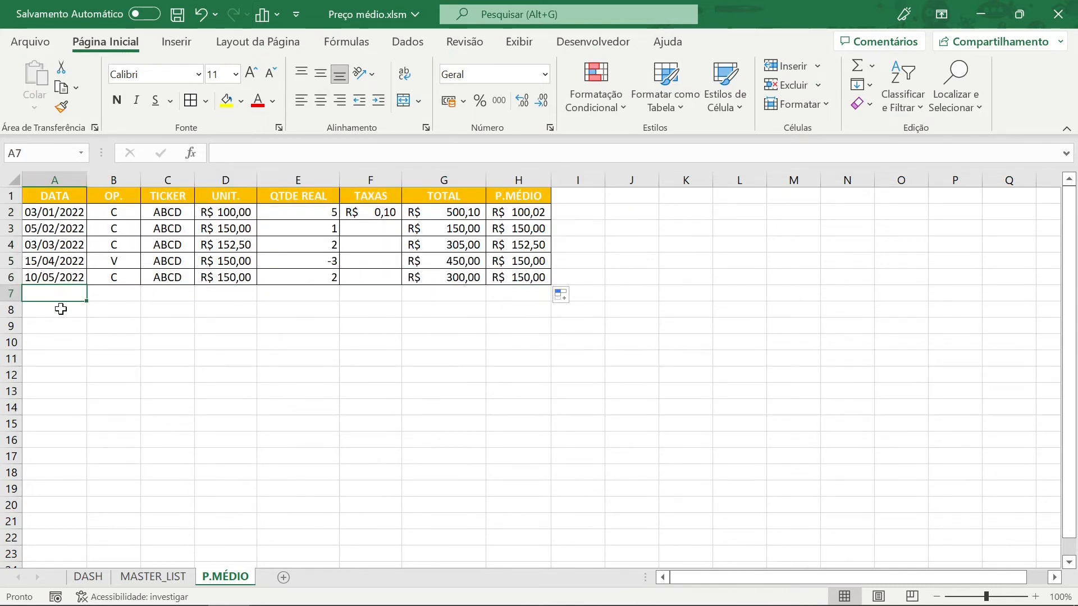
left_click(60, 310)
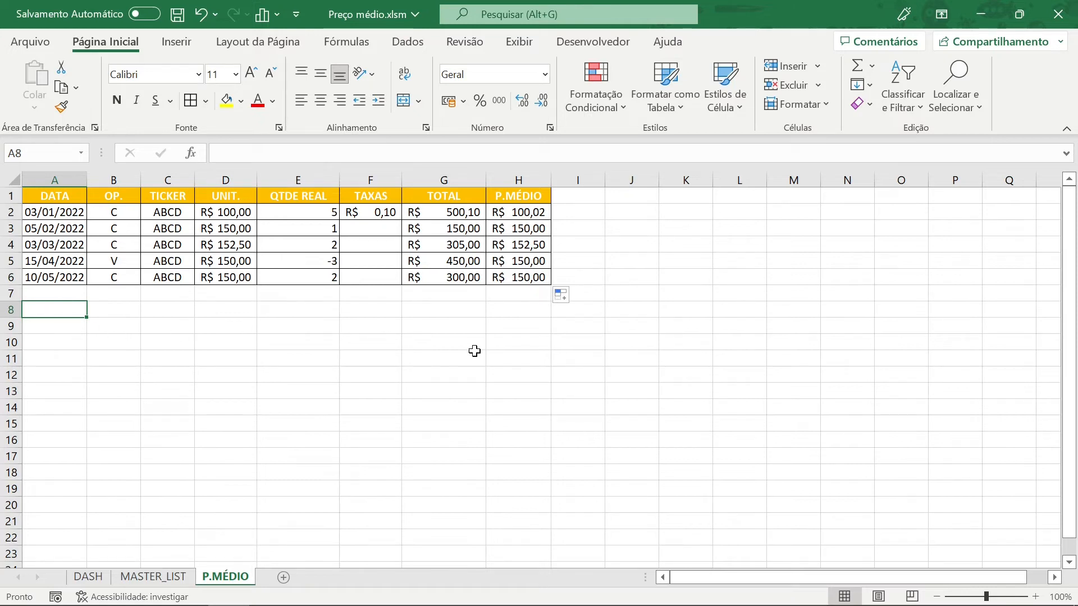
Step: Enter the TAXAS values 0,2, 0,3, 0,1, 0,2 and 0,1 in cells F2 through F6
left_click(391, 217)
type("0,2")
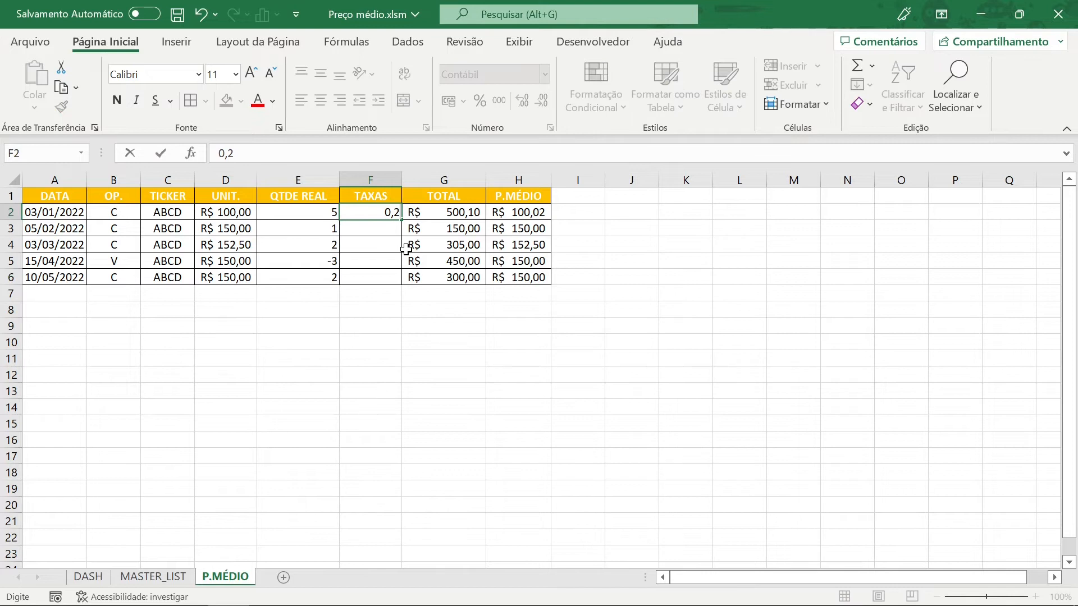
key("Return")
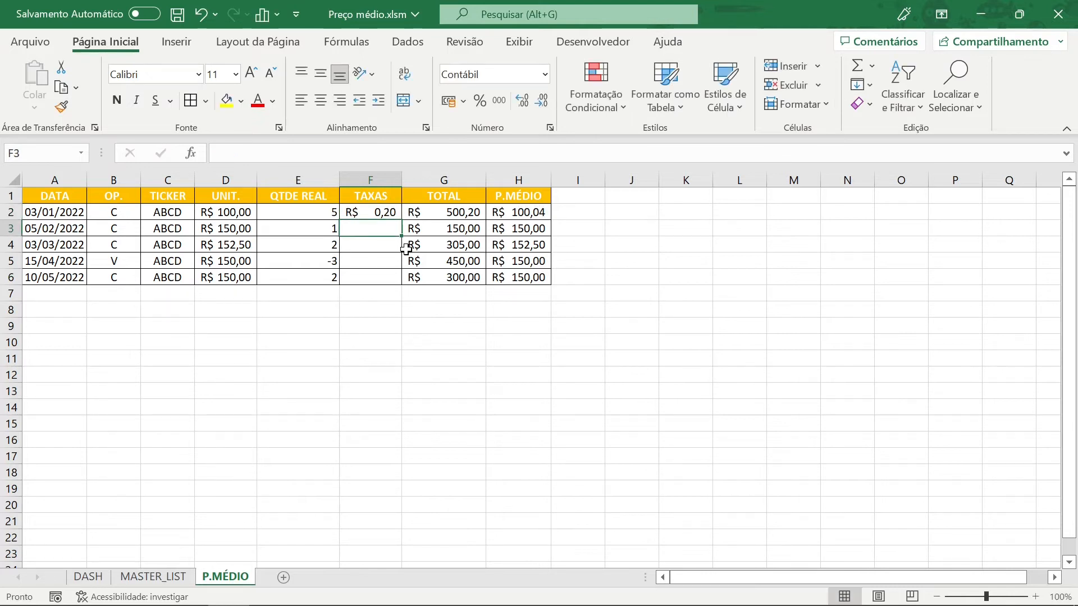
type("0,3")
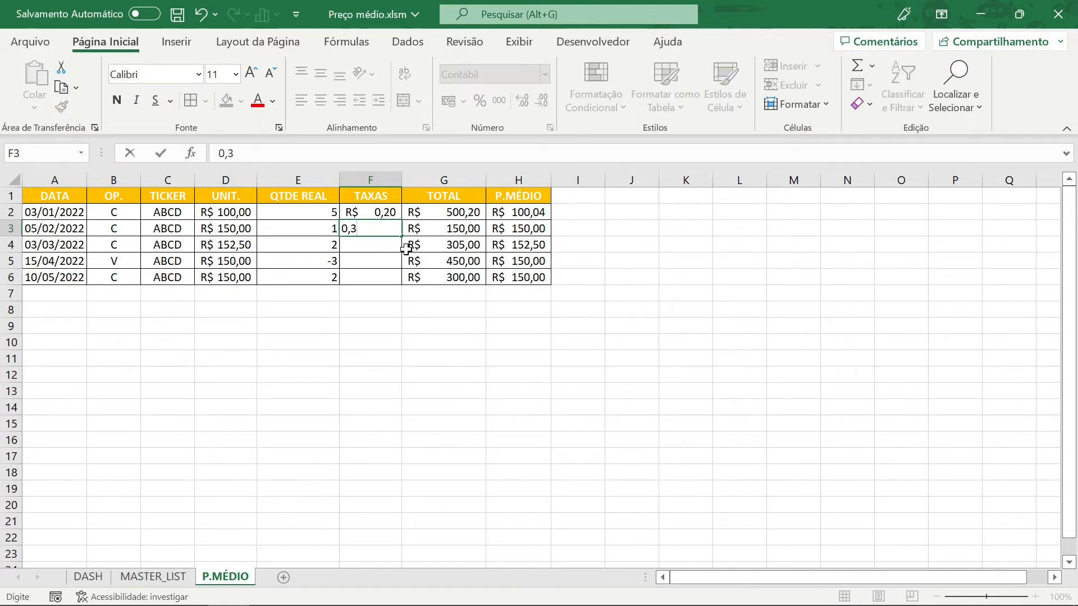
key("Return")
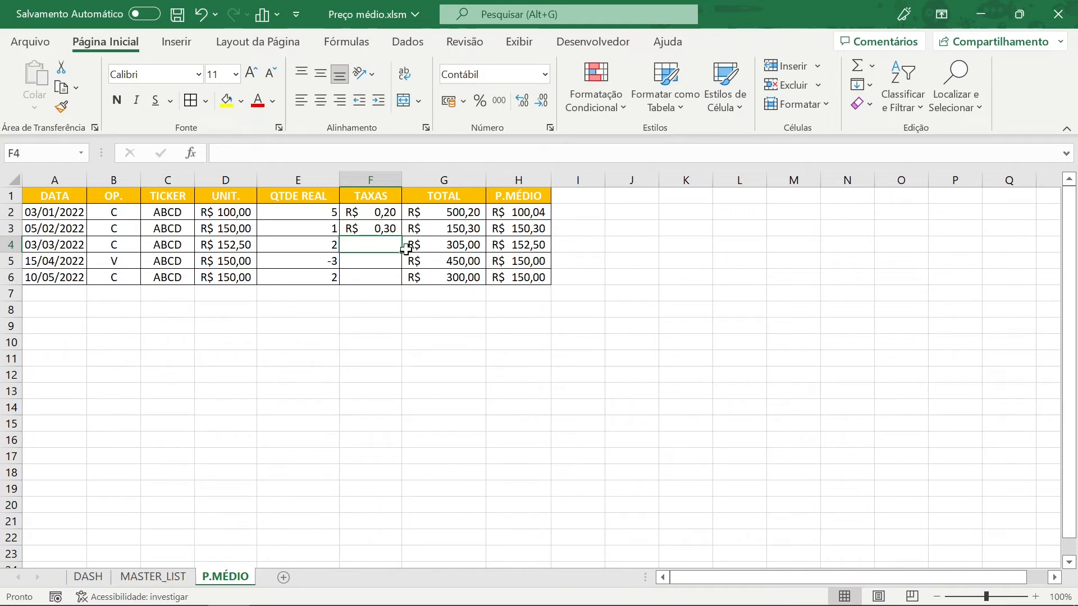
type("0,1")
key("Return")
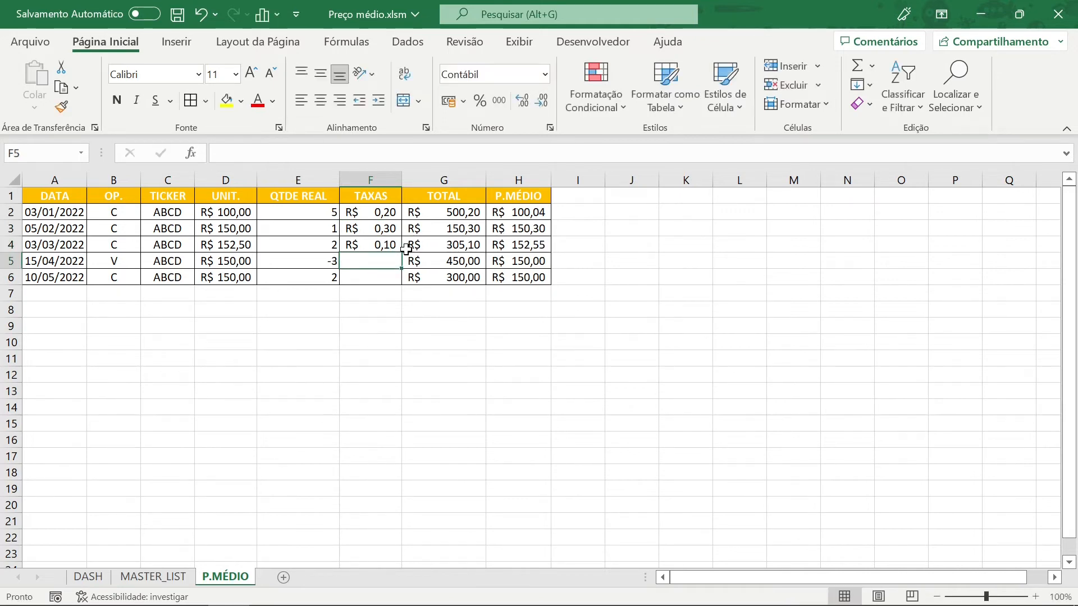
type("0,2")
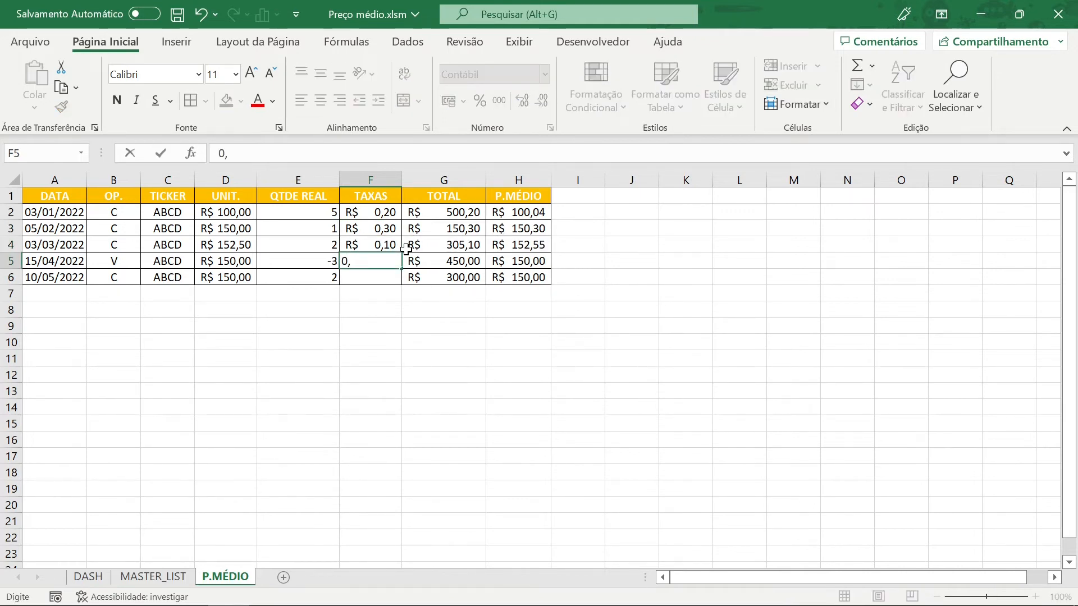
key("Return")
type("0,1")
key("Return")
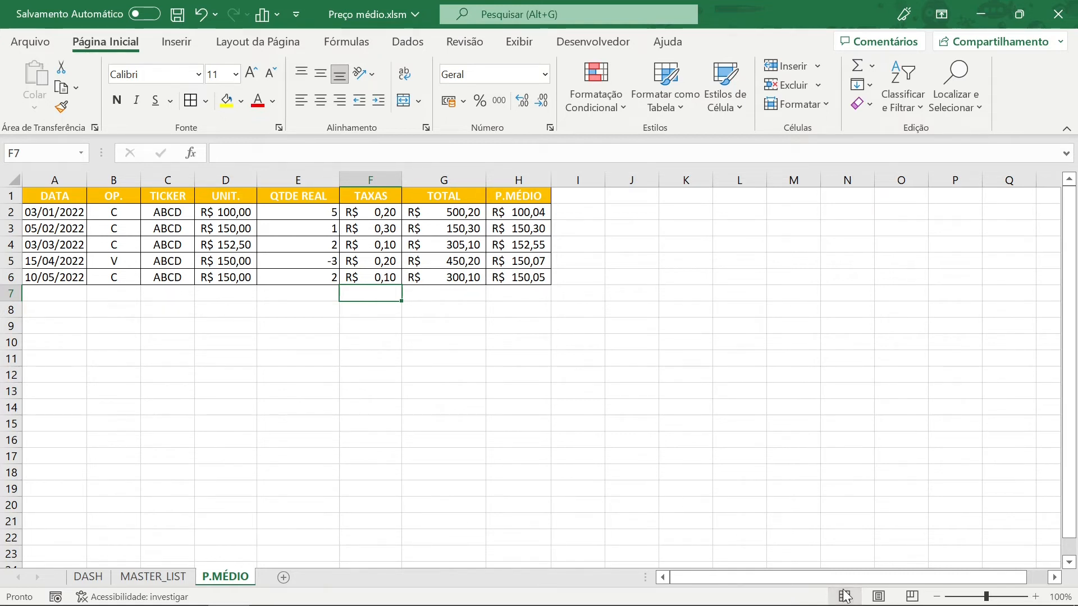
Step: Copy the QTDE REAL header from E1 to K1 to start a separate results table
left_click_drag(831, 576, 908, 599)
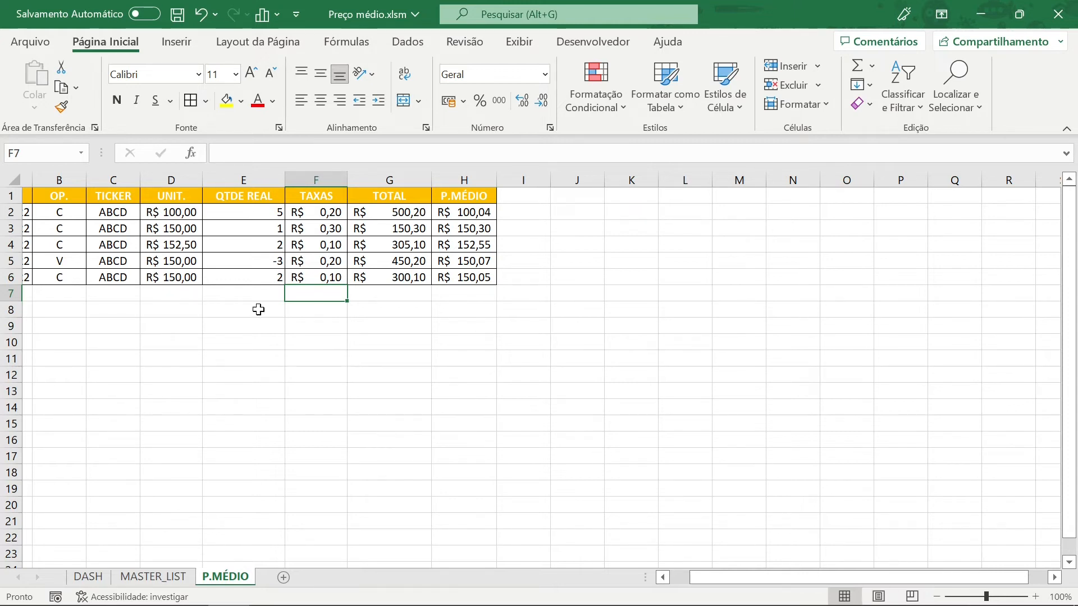
left_click(249, 194)
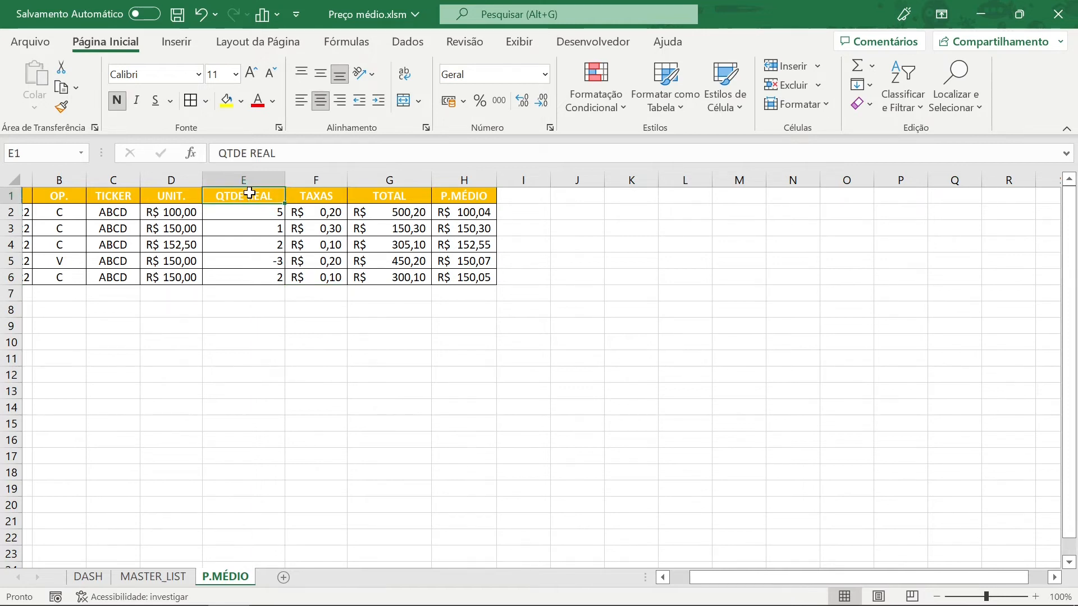
key("ctrl+c")
left_click(623, 202)
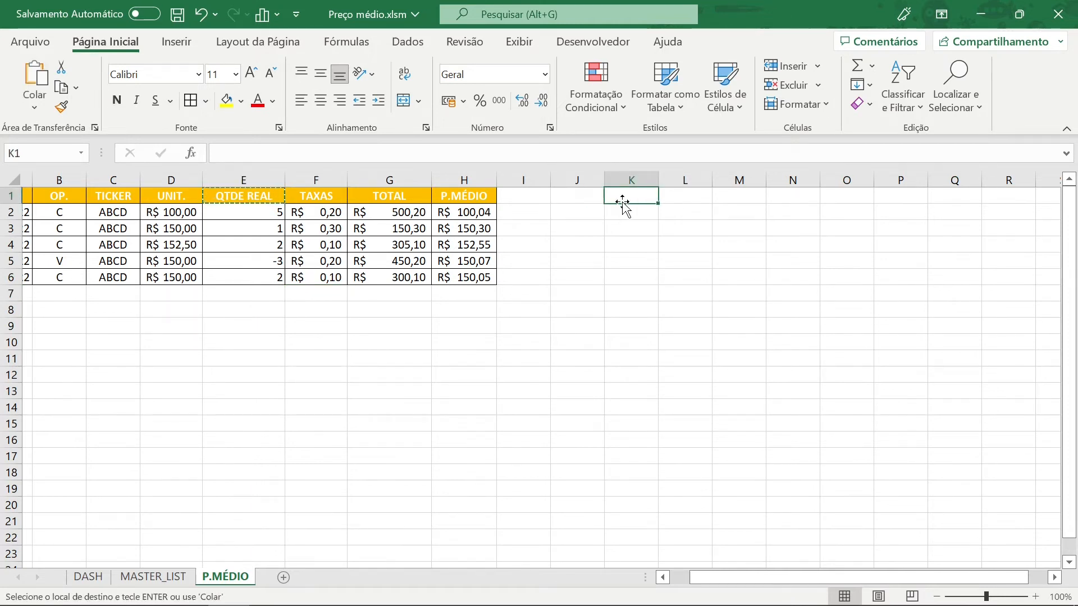
key("ctrl+v")
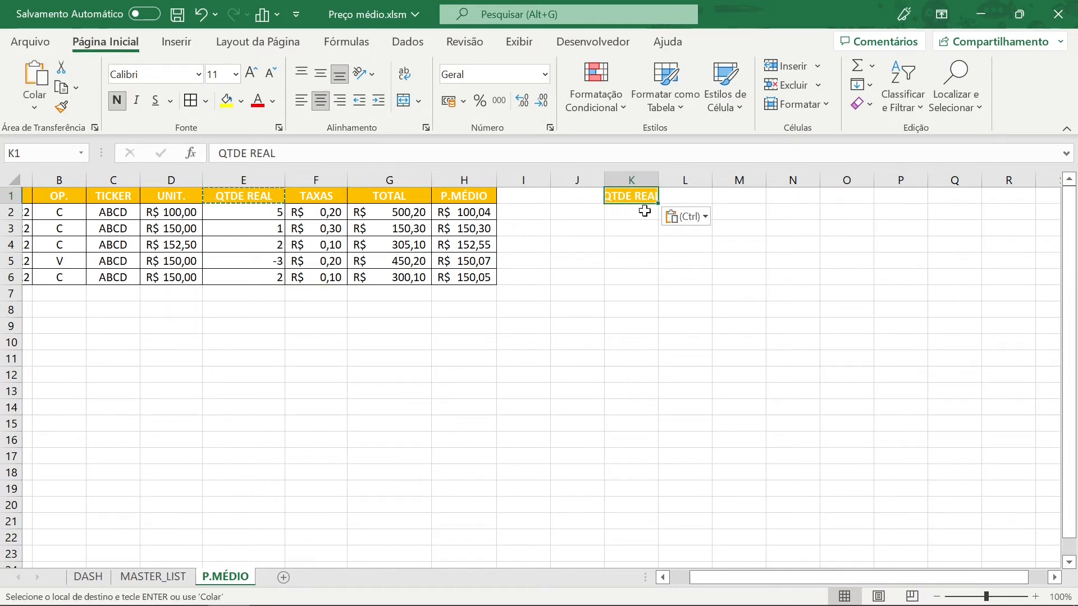
Step: Copy the P.MÉDIO header from H1 to L1, beside the copied QTDE REAL header
left_click(680, 199)
left_click(464, 196)
key("ctrl+c")
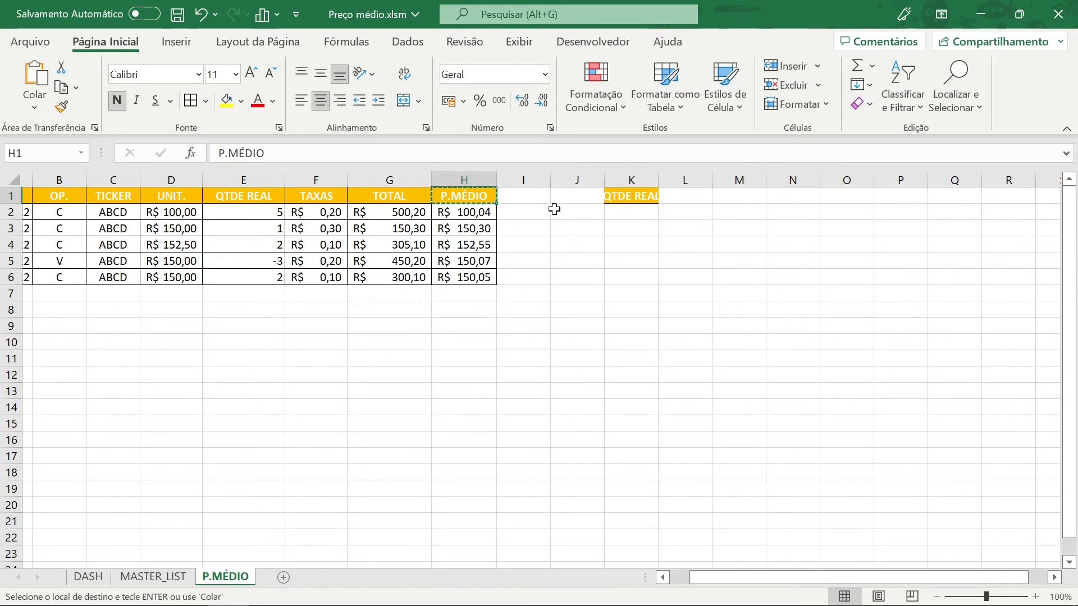
left_click(696, 198)
key("ctrl+v")
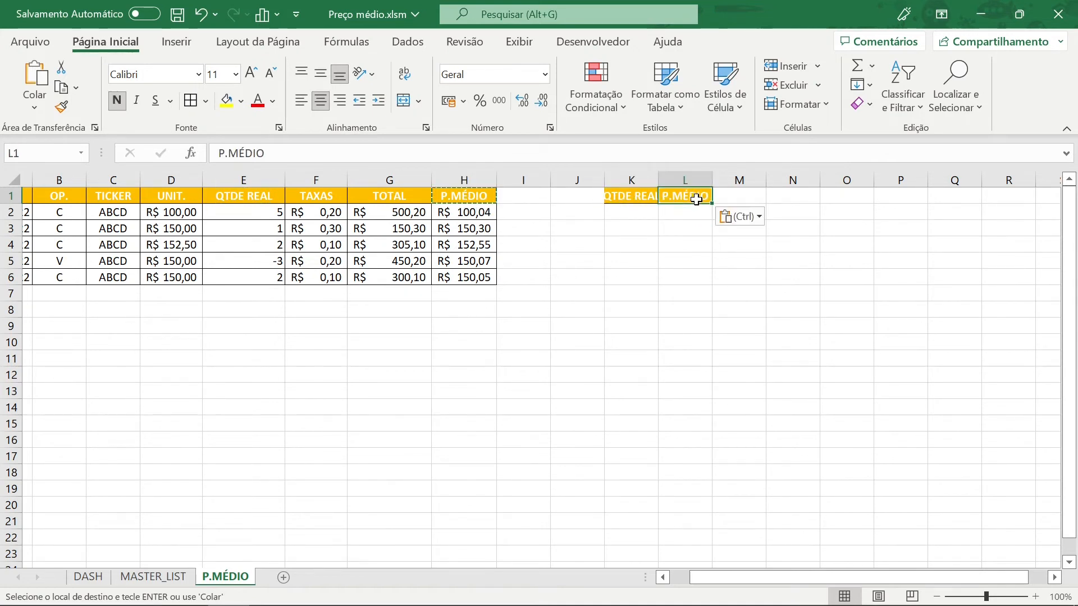
Step: Copy the TOTAL header from G1 to M1 to complete the results table's header row
left_click(737, 181)
left_click(726, 200)
left_click(412, 194)
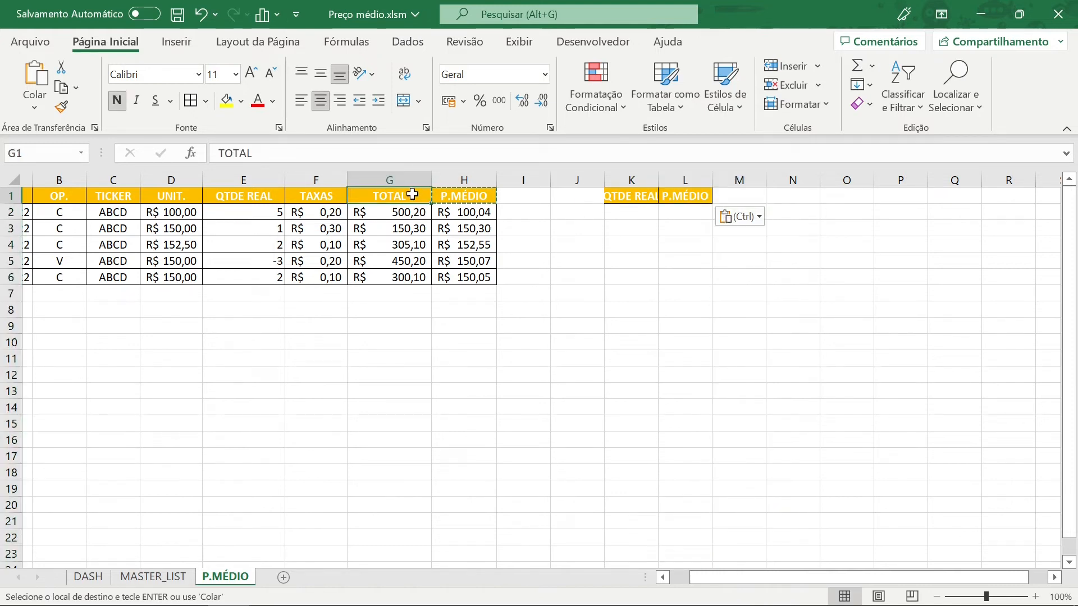
key("ctrl+c")
left_click(729, 196)
key("ctrl+v")
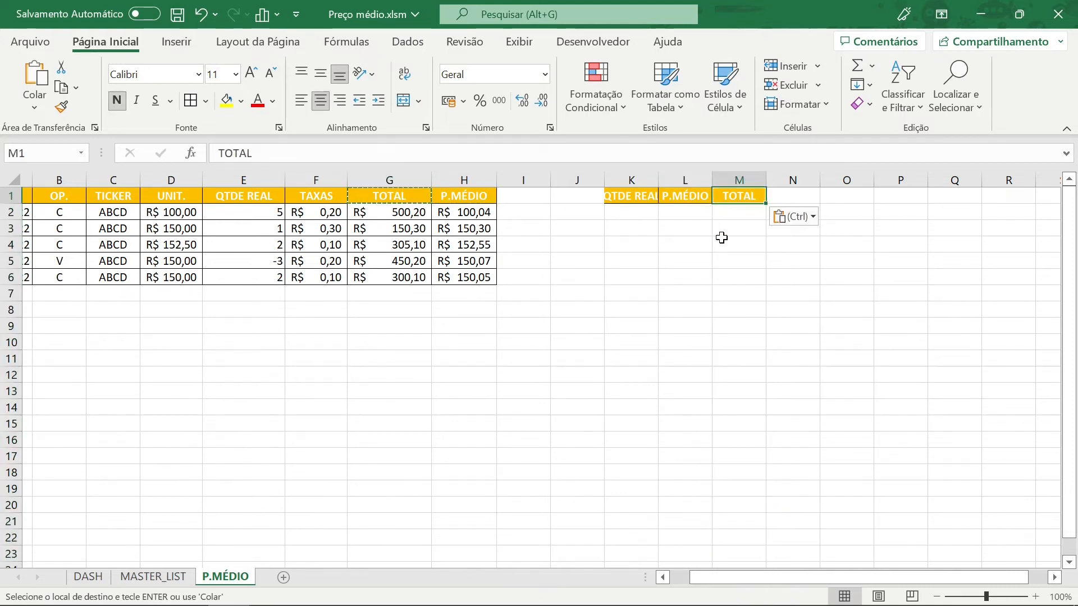
Step: Widen columns K and L so the QTDE REAL and P.MÉDIO headers fit with some margin
left_click(685, 293)
double_click(658, 180)
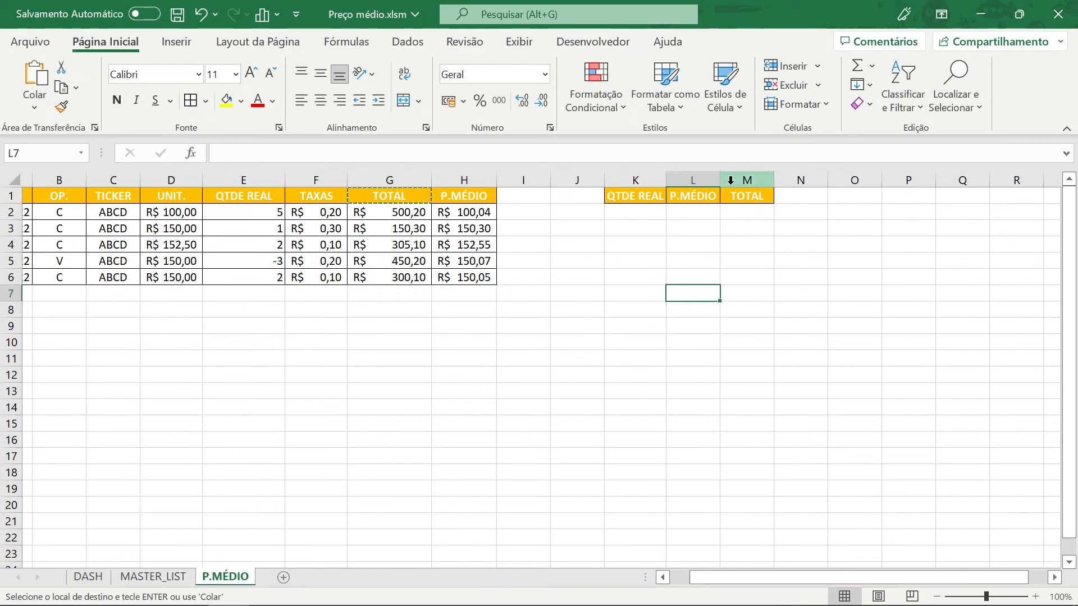
double_click(720, 180)
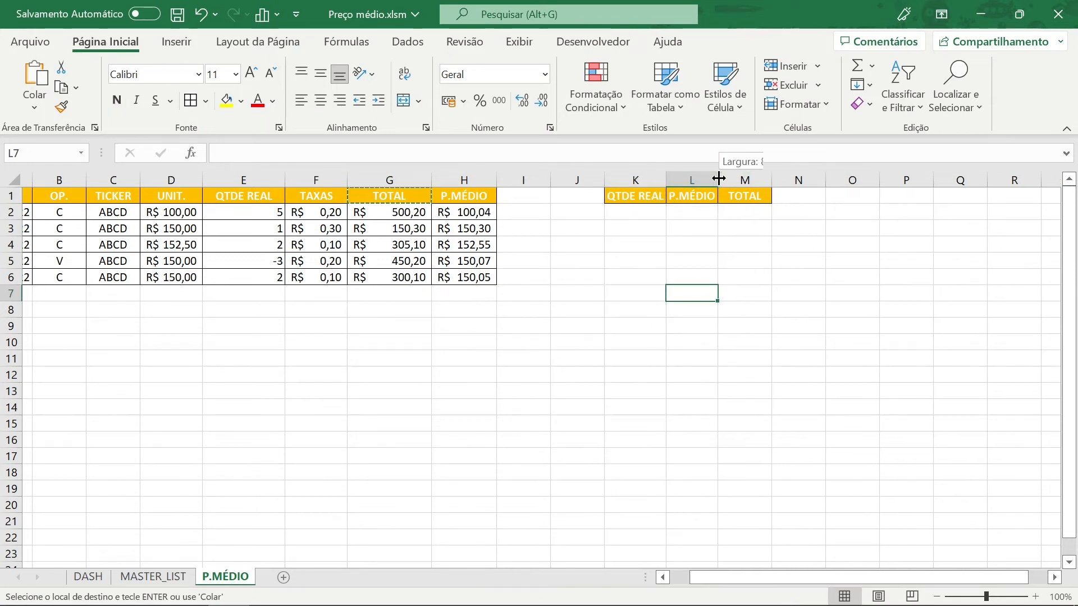
left_click_drag(667, 179, 671, 179)
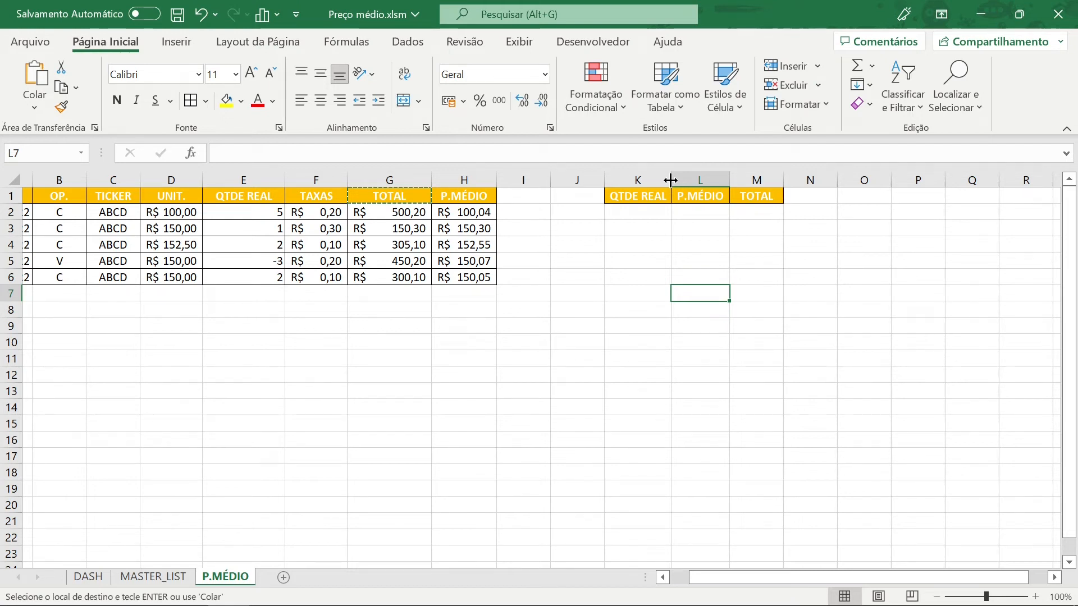
left_click(840, 277)
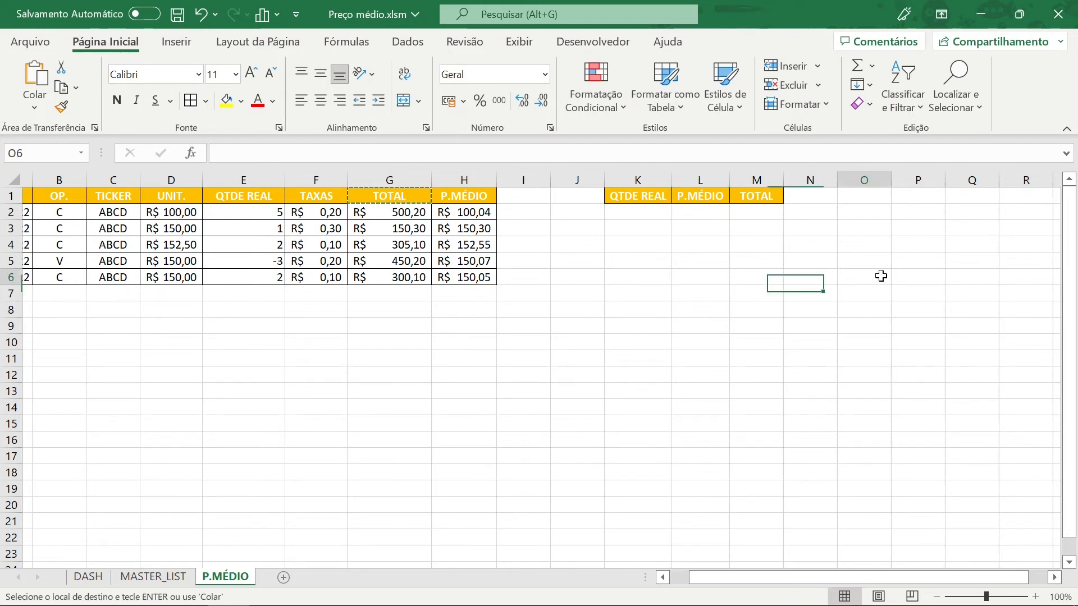
Step: Enter the formula =E2 in K2 to bring in the first transaction's quantity
left_click(653, 212)
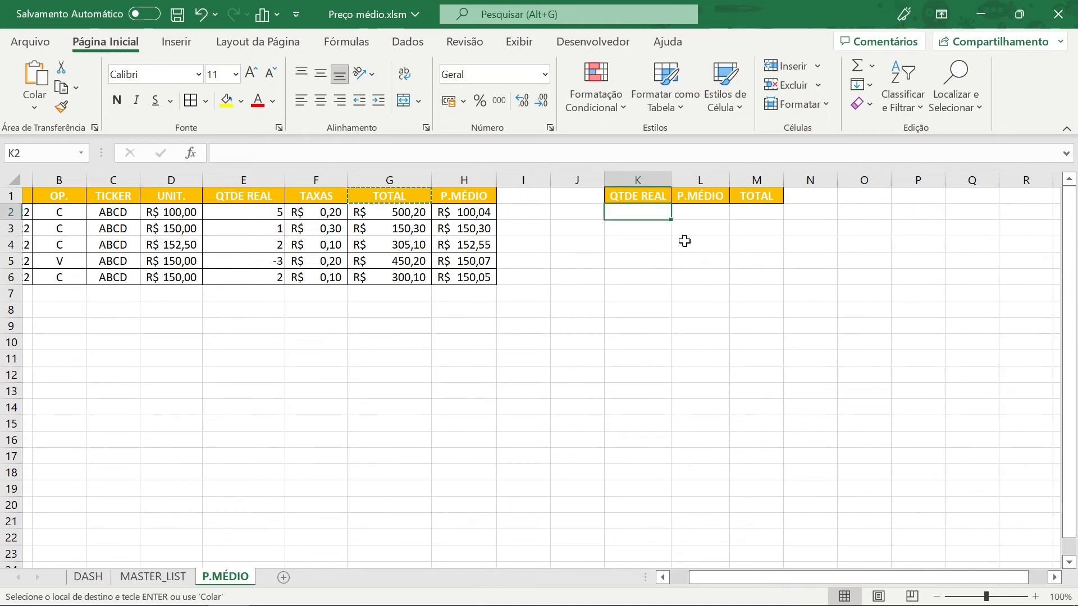
key("Escape")
type("=")
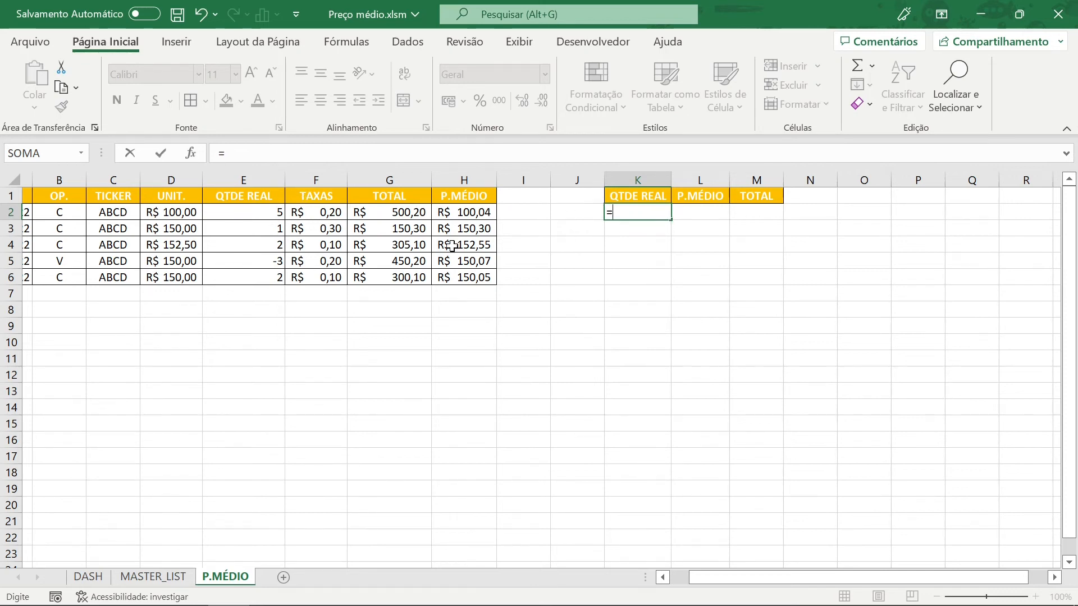
left_click(266, 211)
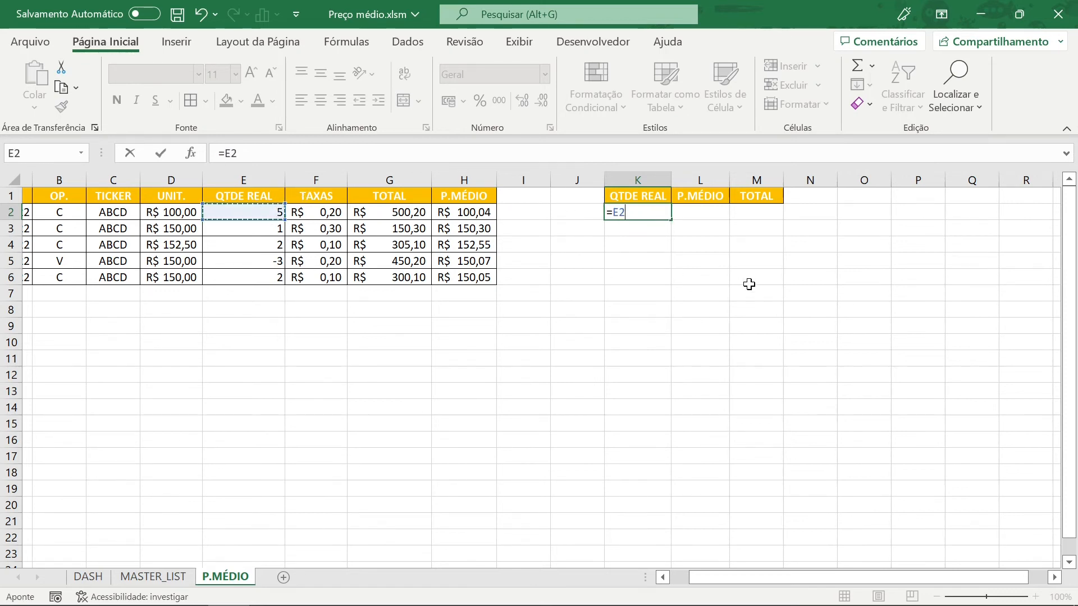
key("Return")
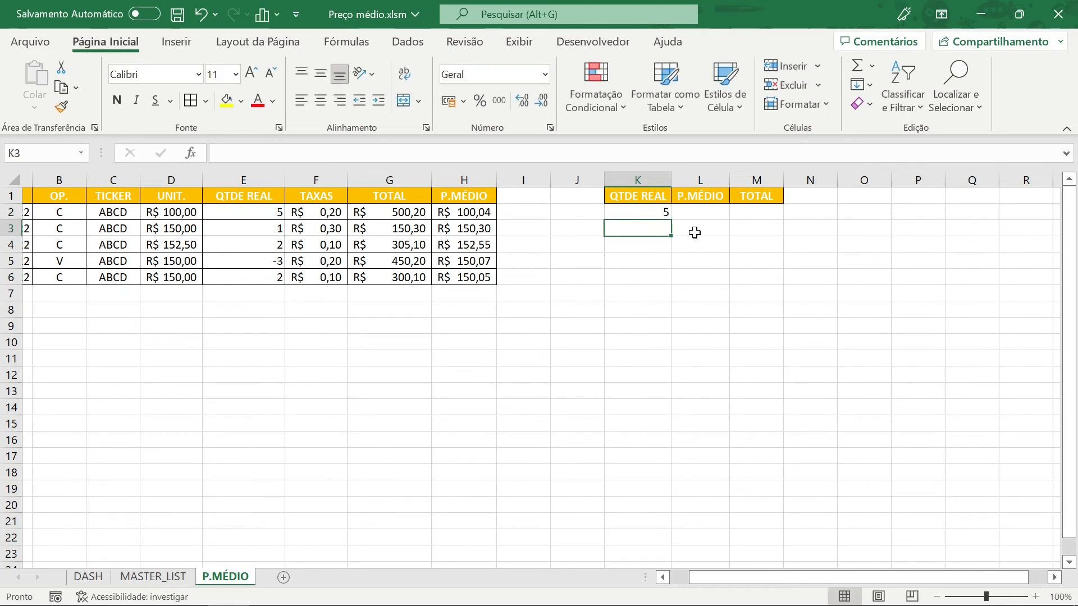
Step: Center the QTDE REAL cells K2:K6 horizontally
left_click(651, 212)
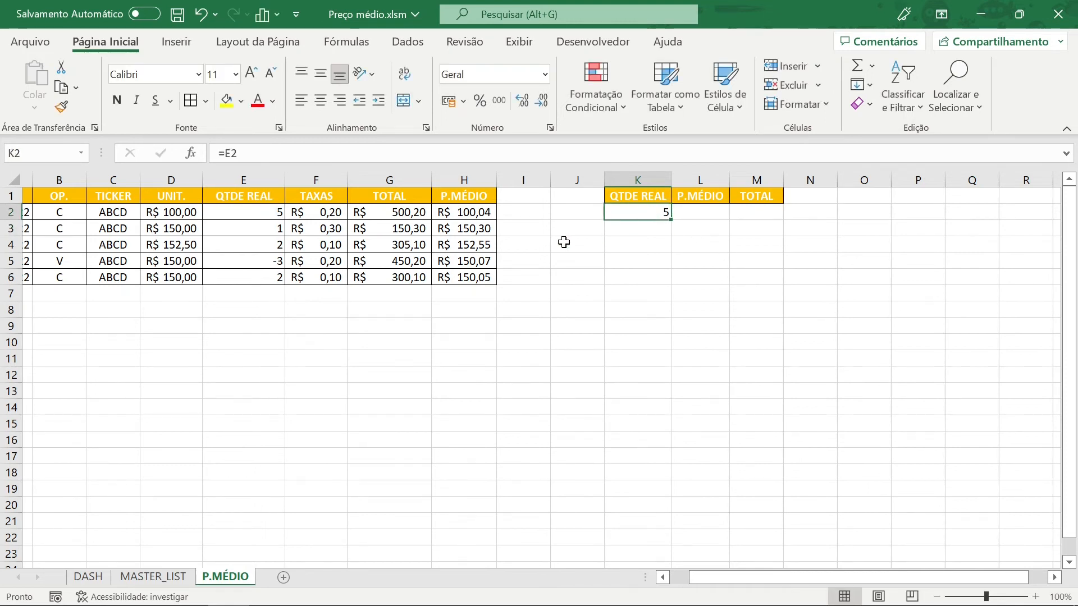
left_click(321, 101)
left_click_drag(661, 213, 645, 274)
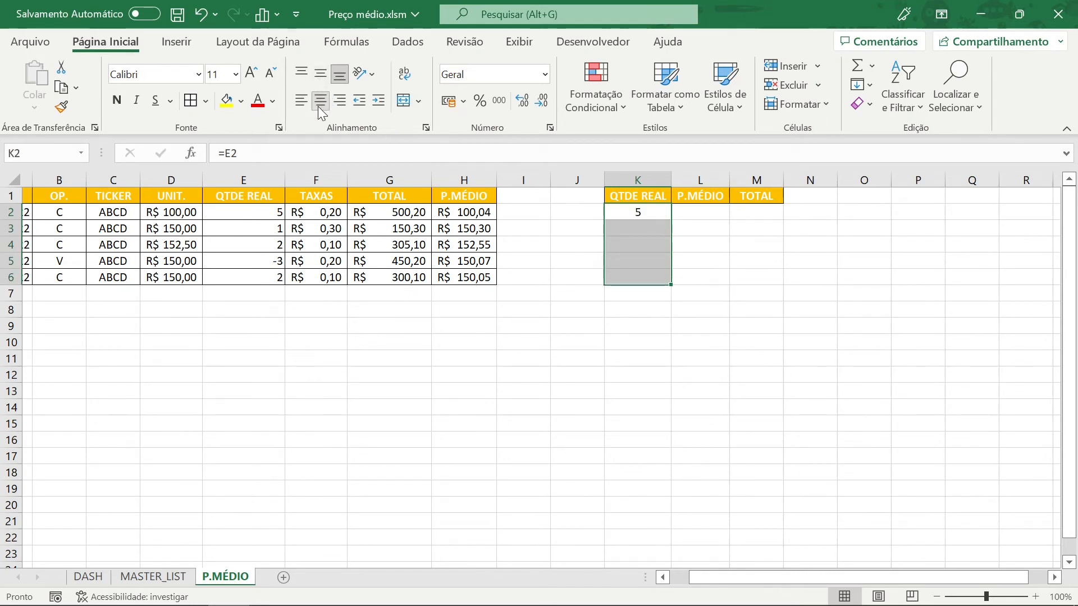
Step: Enter the formula =H2 in L2 and fit column L's width to its content
left_click(749, 210)
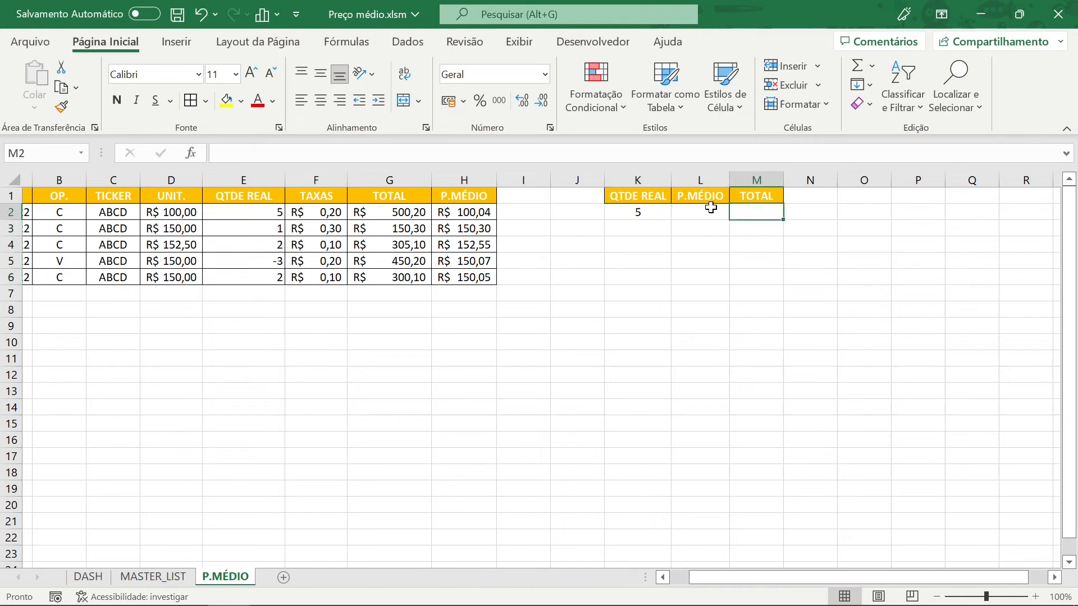
left_click(711, 209)
type("=")
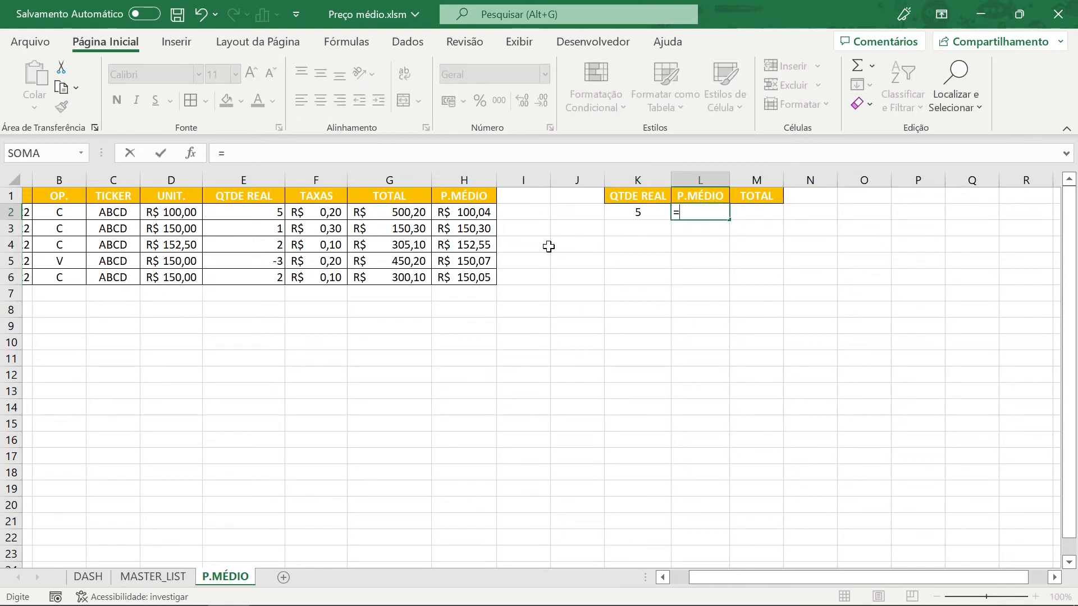
left_click(473, 214)
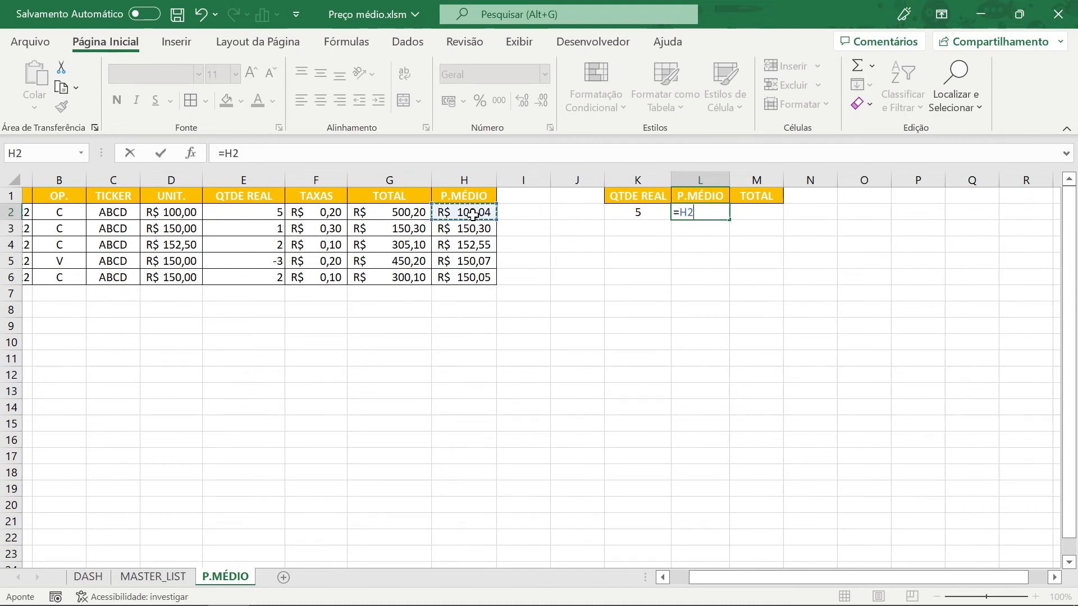
key("Return")
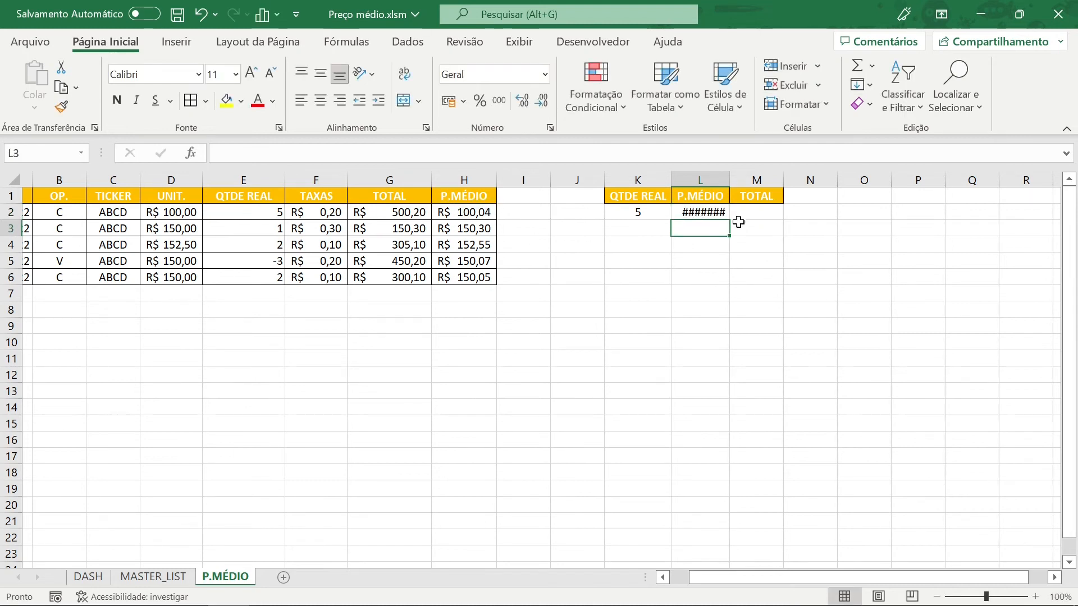
double_click(729, 178)
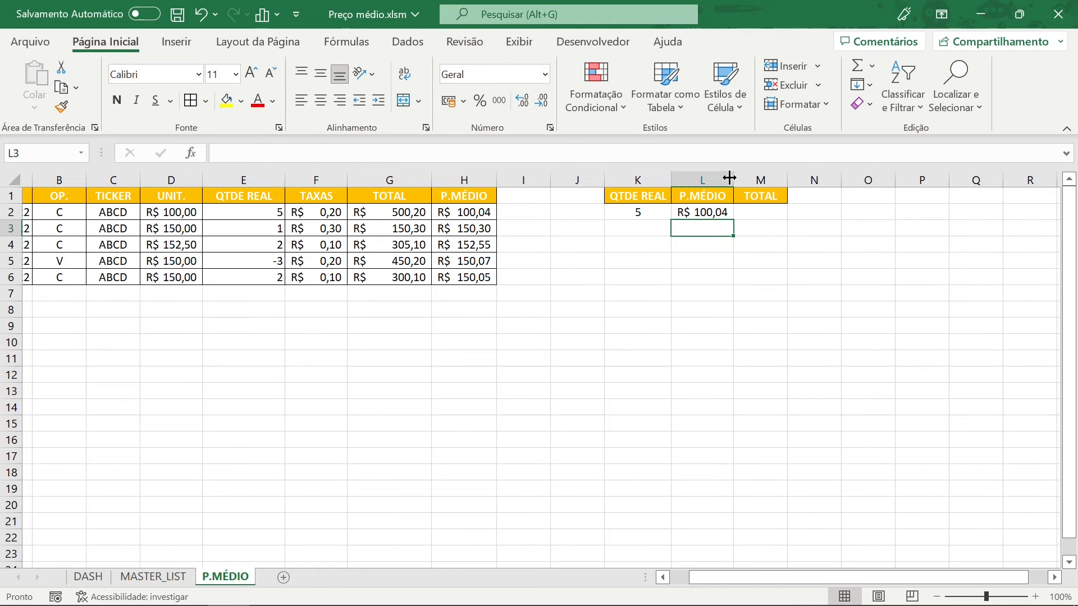
Step: Enter the formula =L2*K2 in M2 to calculate the first row's TOTAL
left_click(754, 212)
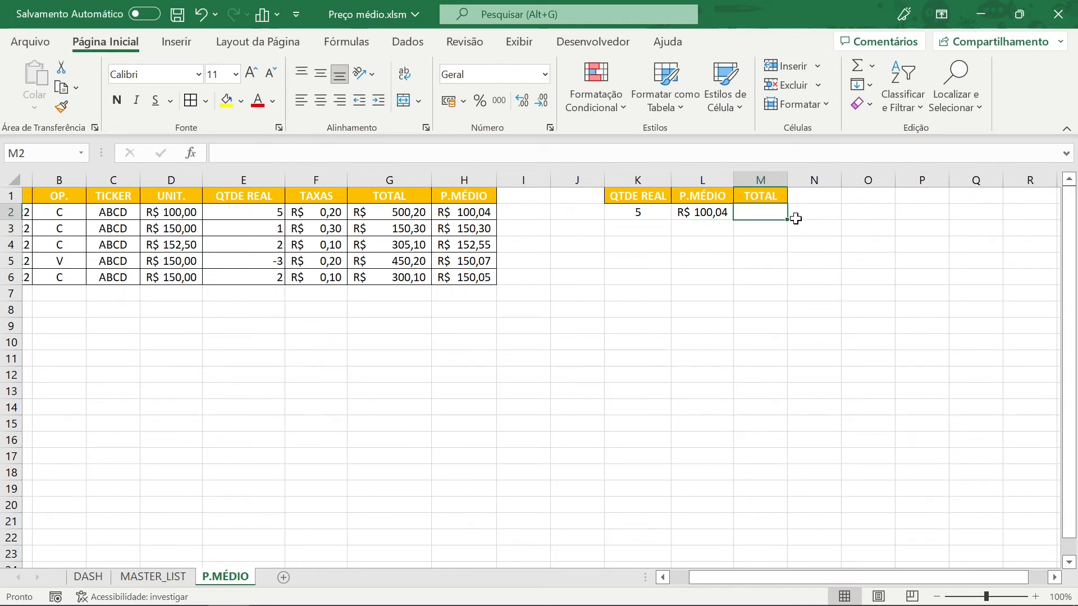
type("=")
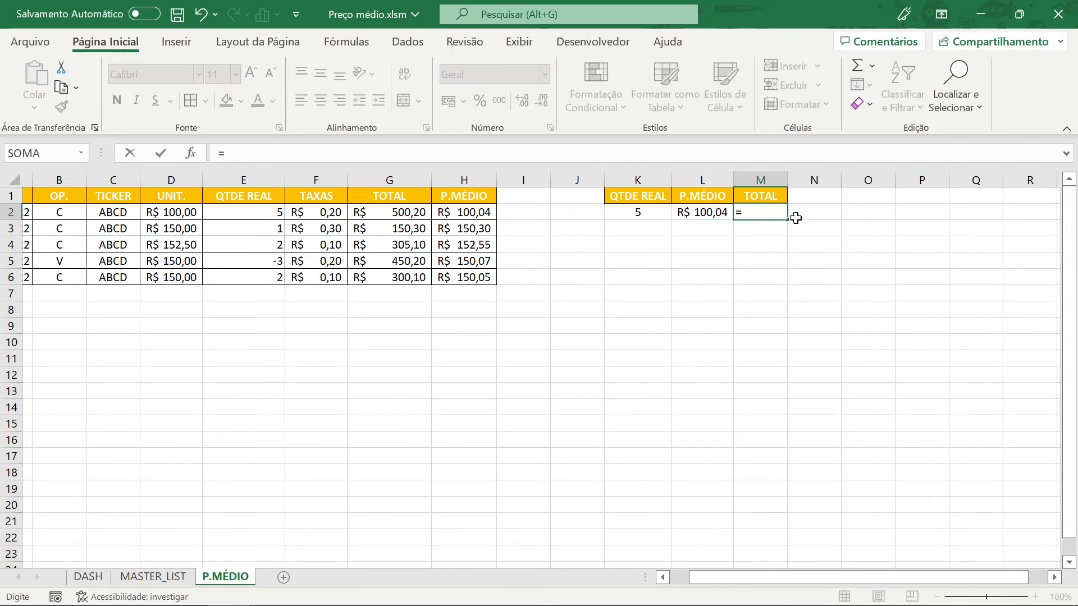
left_click(706, 210)
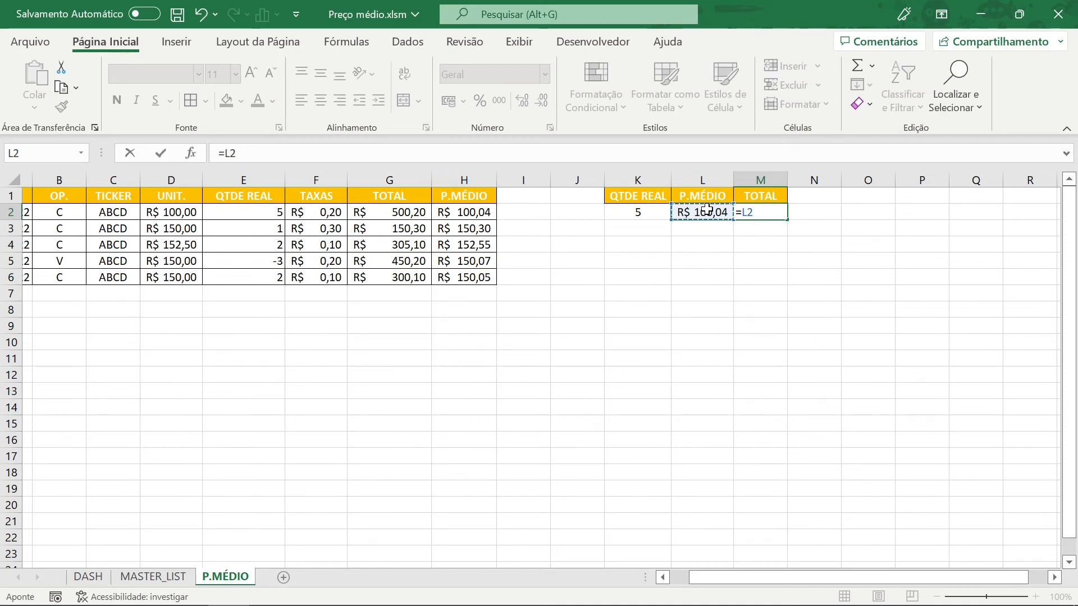
type("*")
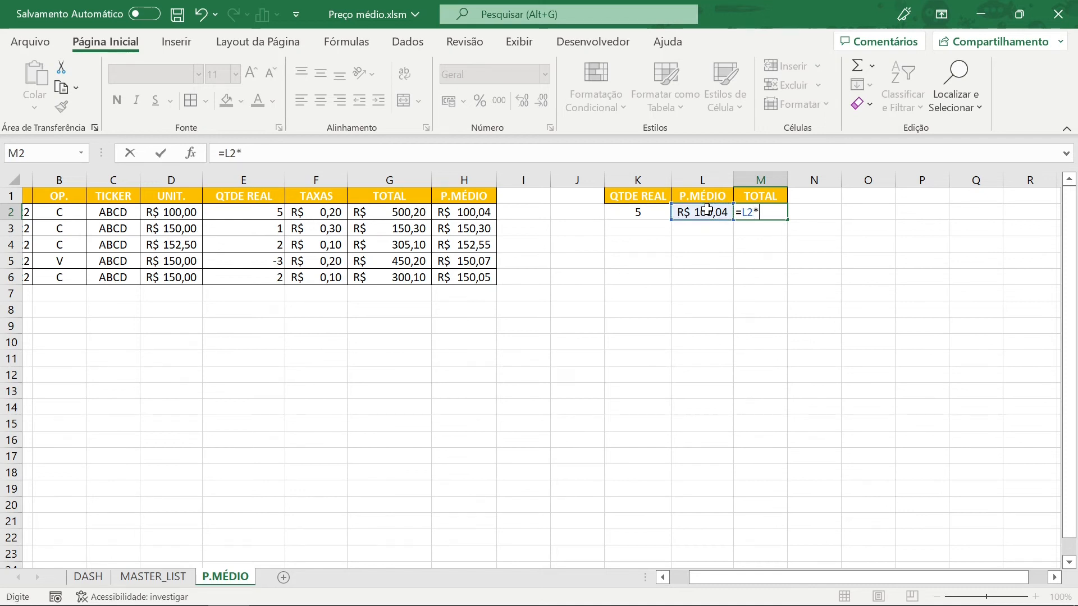
left_click(634, 211)
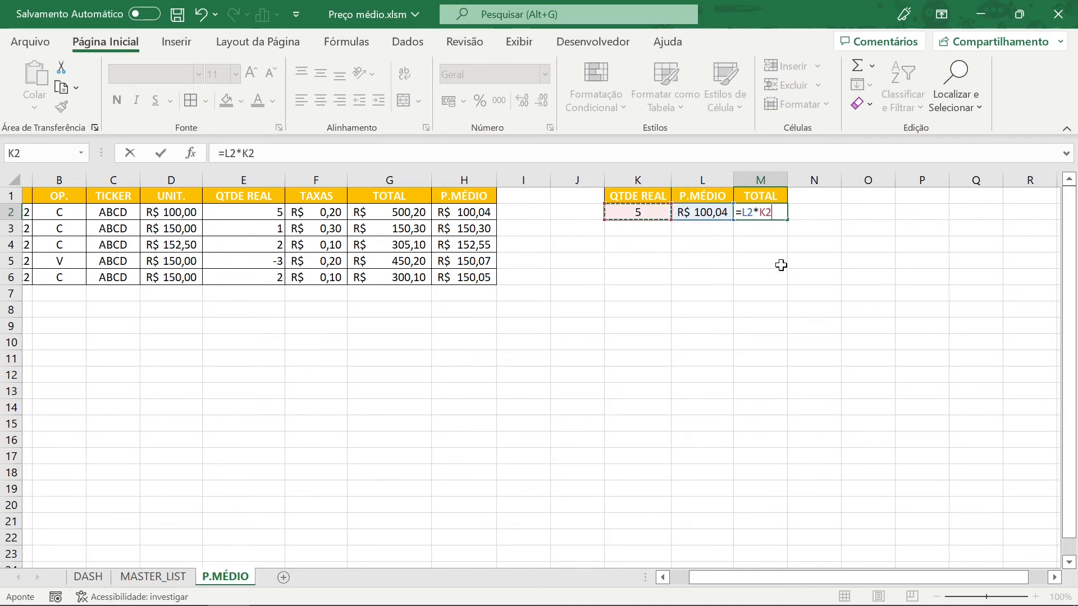
key("Return")
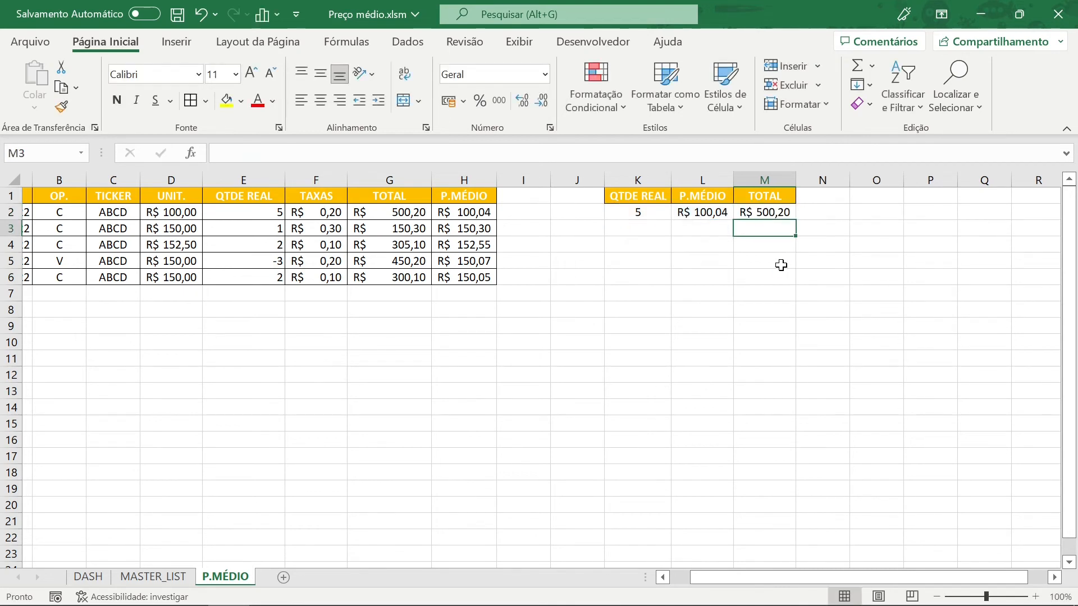
Step: Enter the formula =E3+K2 in K3 to add the second transaction's quantity to the running QTDE REAL
left_click(707, 215)
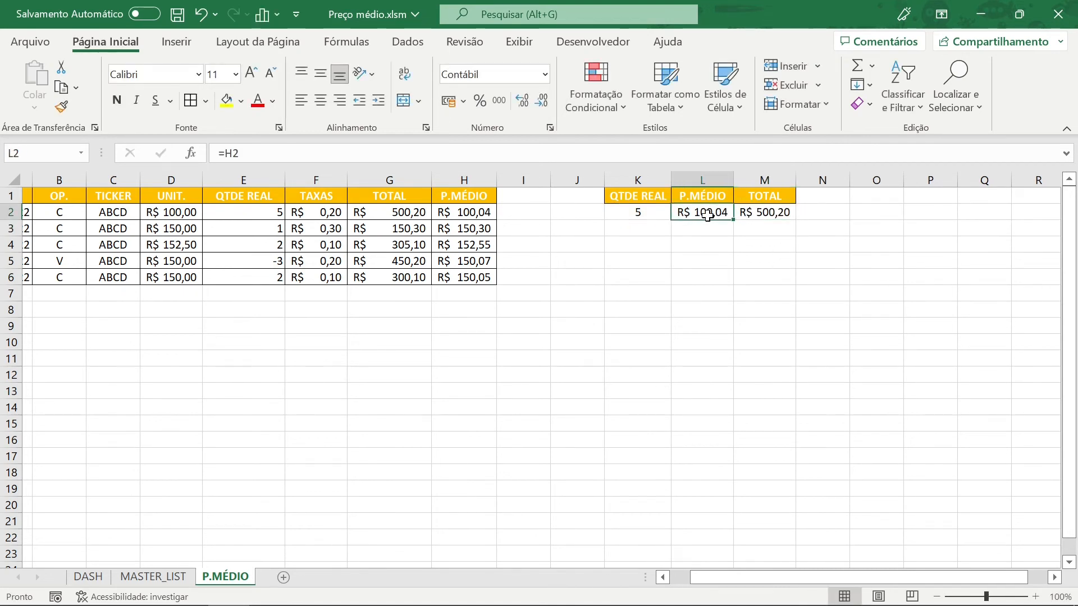
left_click(641, 215)
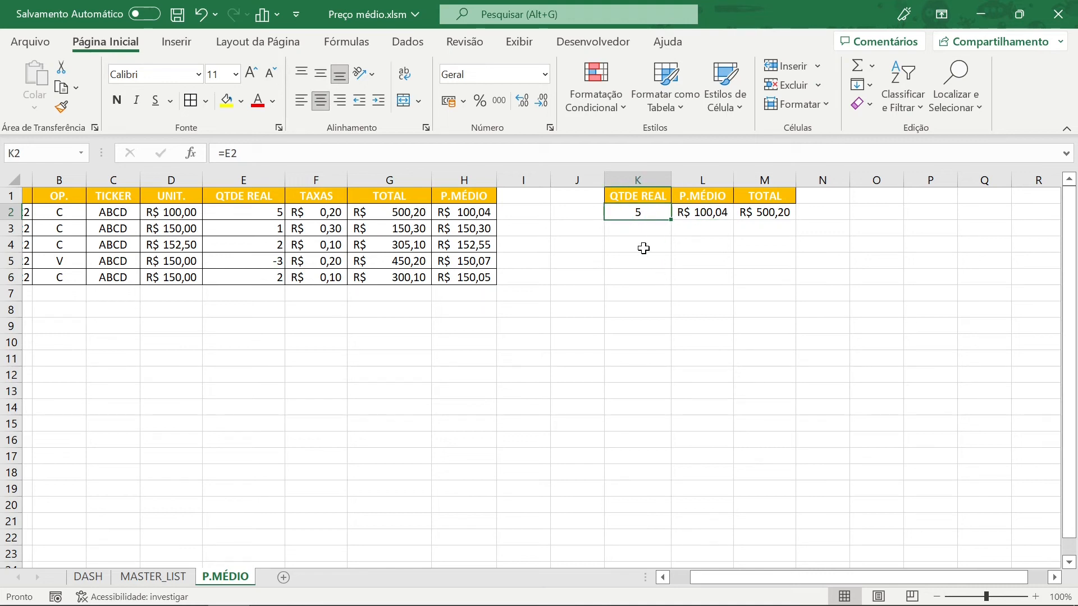
left_click(642, 231)
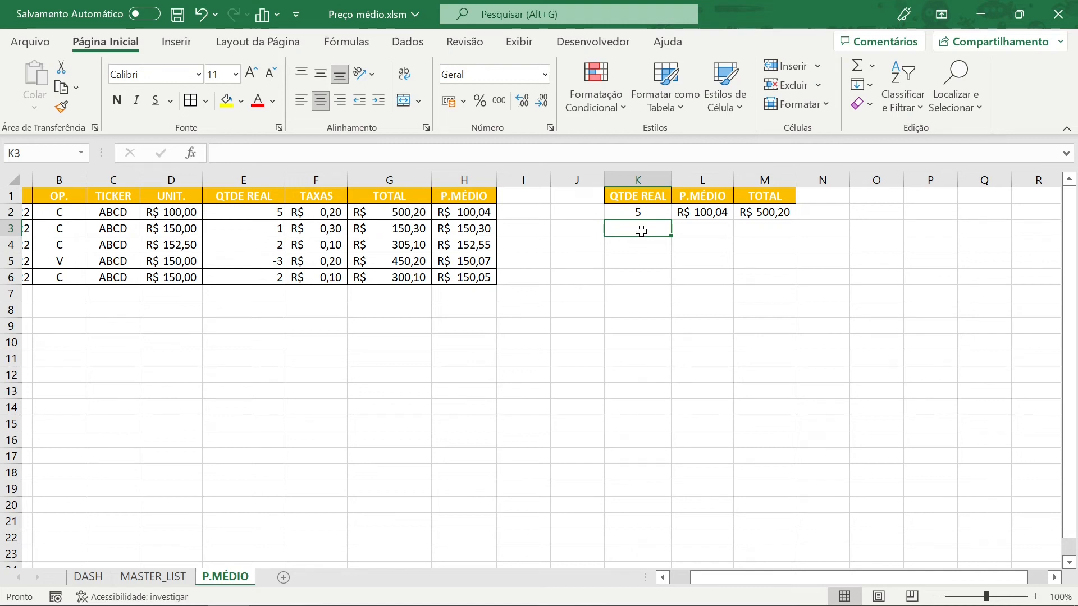
type("=")
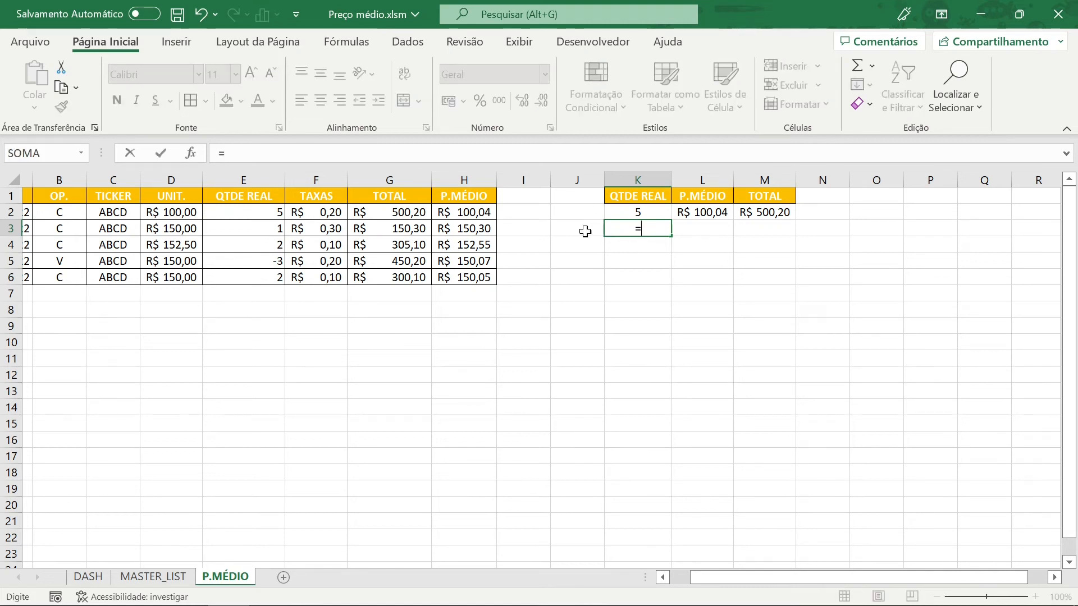
left_click(254, 226)
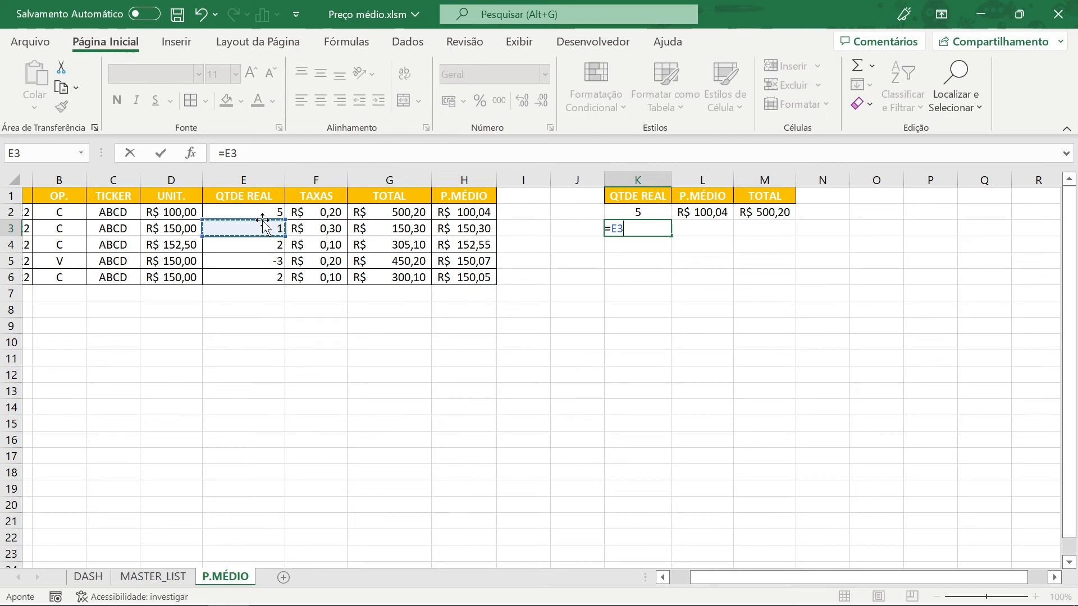
type("+")
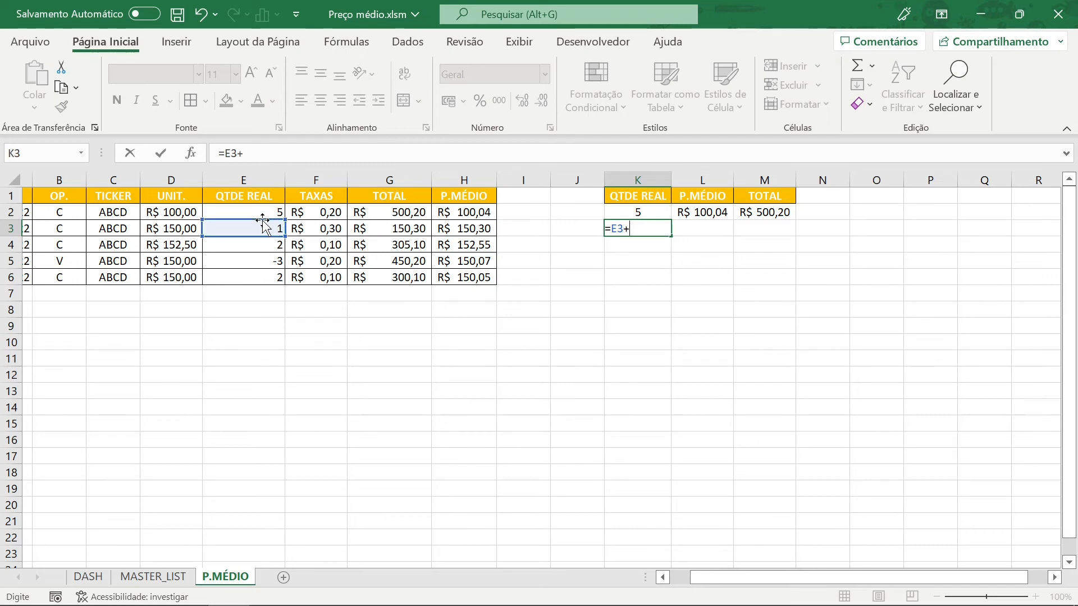
left_click(660, 211)
key("Return")
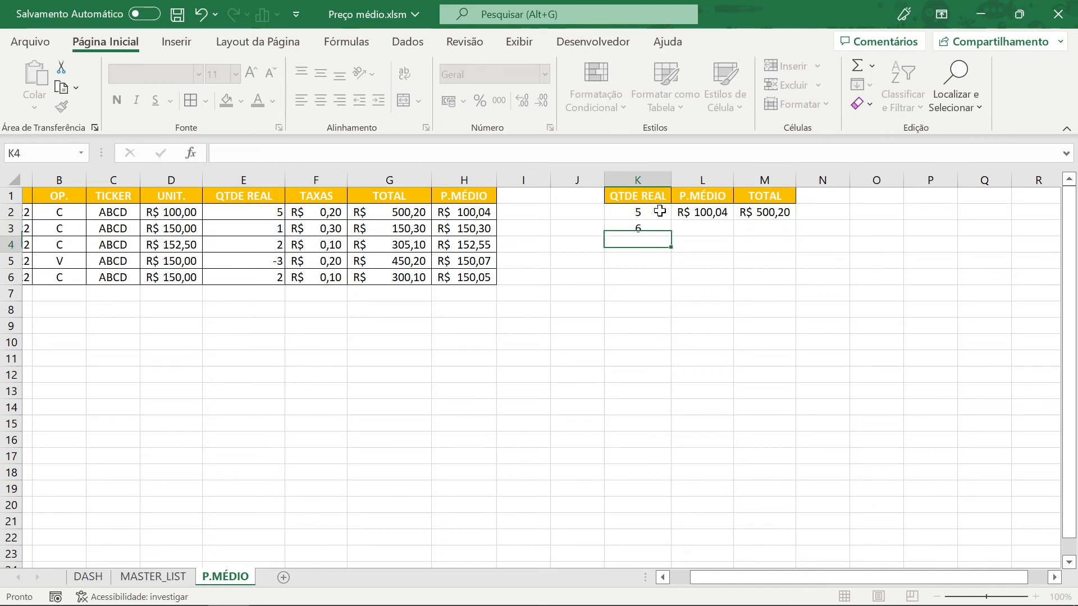
Step: Fill the running quantity formula from K3 down to K6
left_click(657, 228)
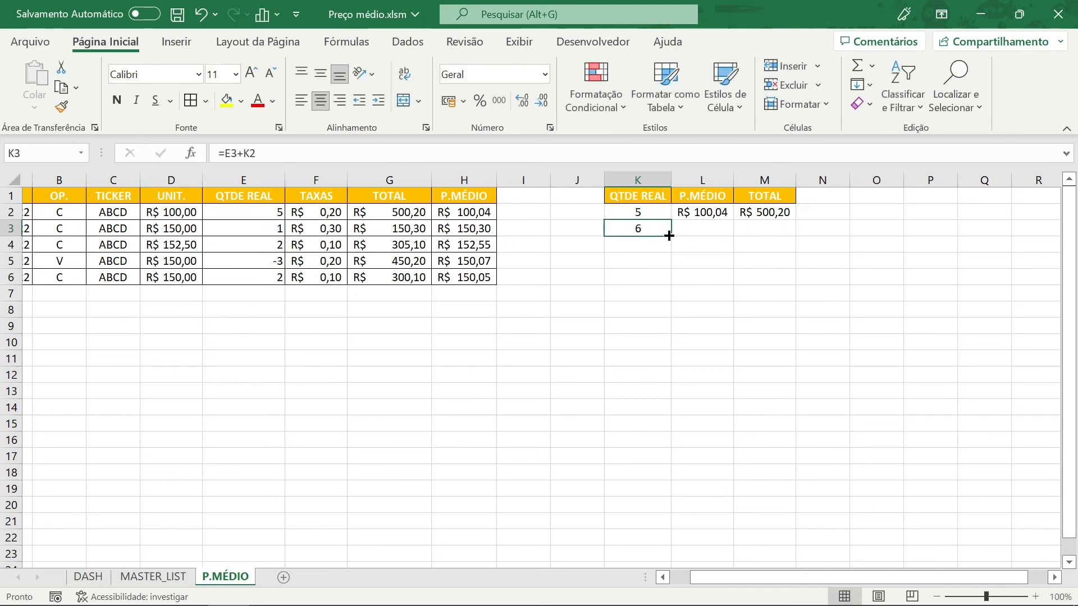
left_click_drag(669, 235, 665, 282)
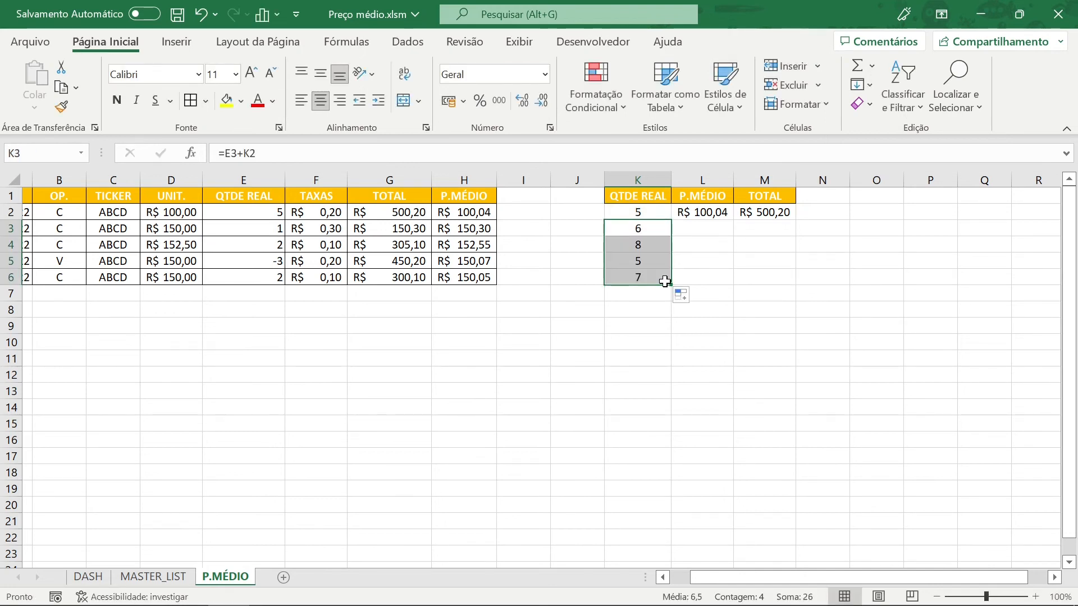
left_click(742, 259)
Step: Review the running quantity formulas in the QTDE REAL column, K2 to K6, and save the workbook
left_click(632, 214)
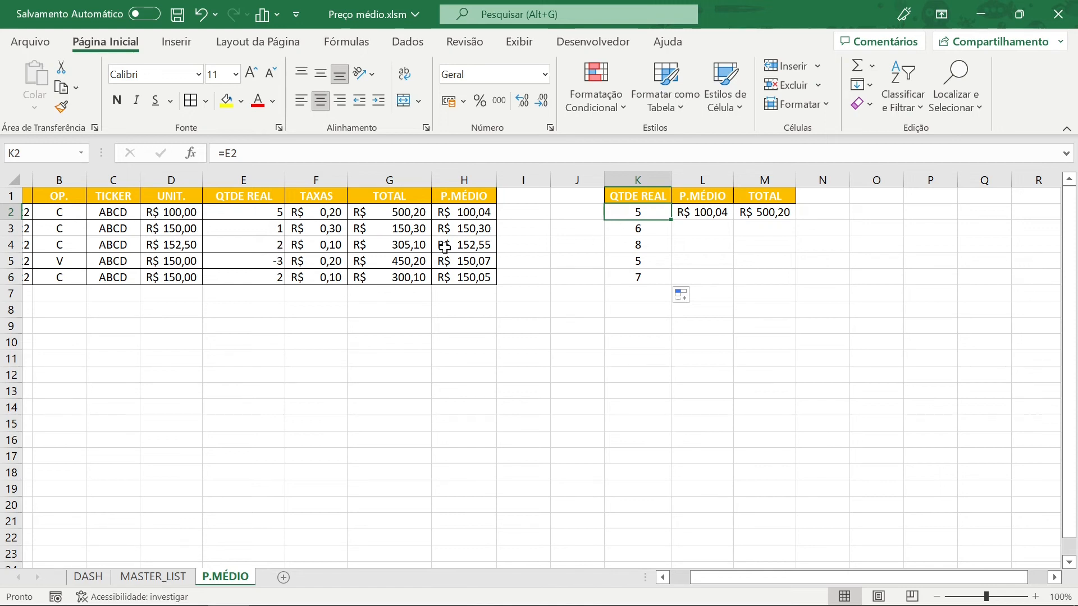
left_click(623, 242)
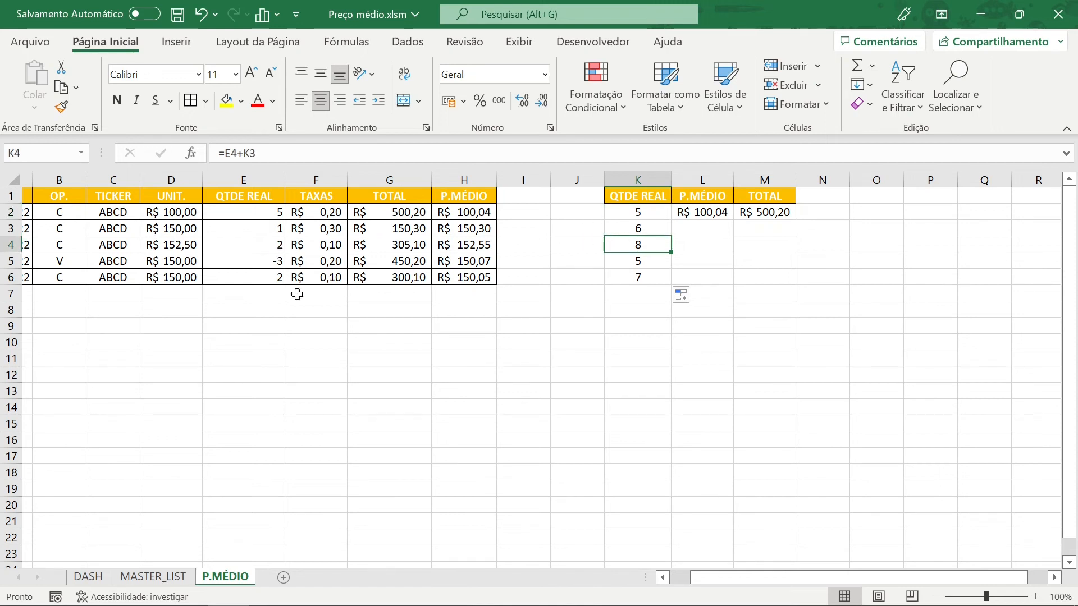
left_click(662, 257)
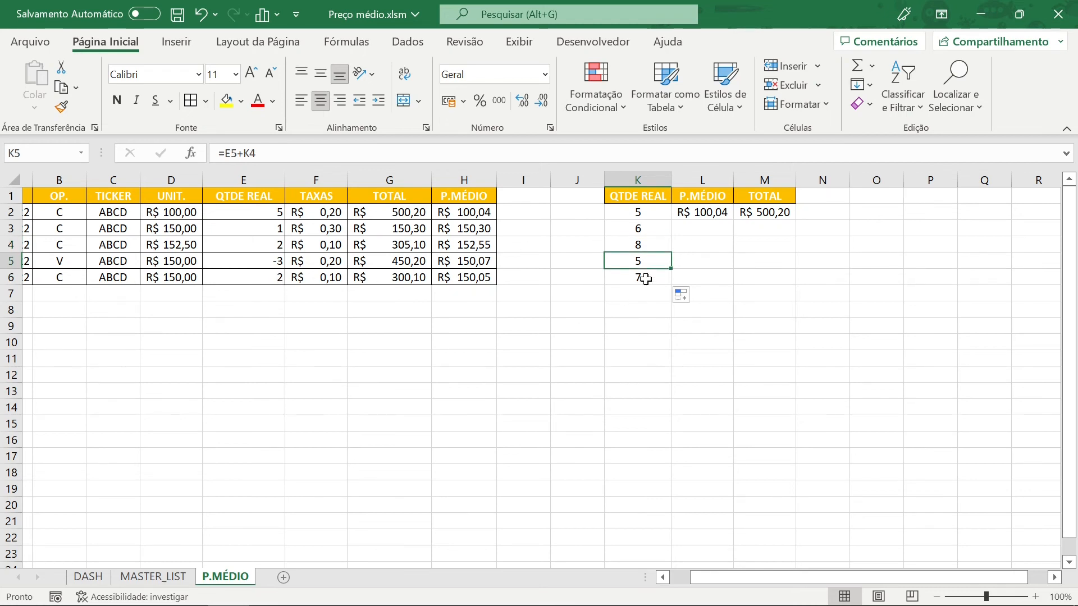
left_click(646, 279)
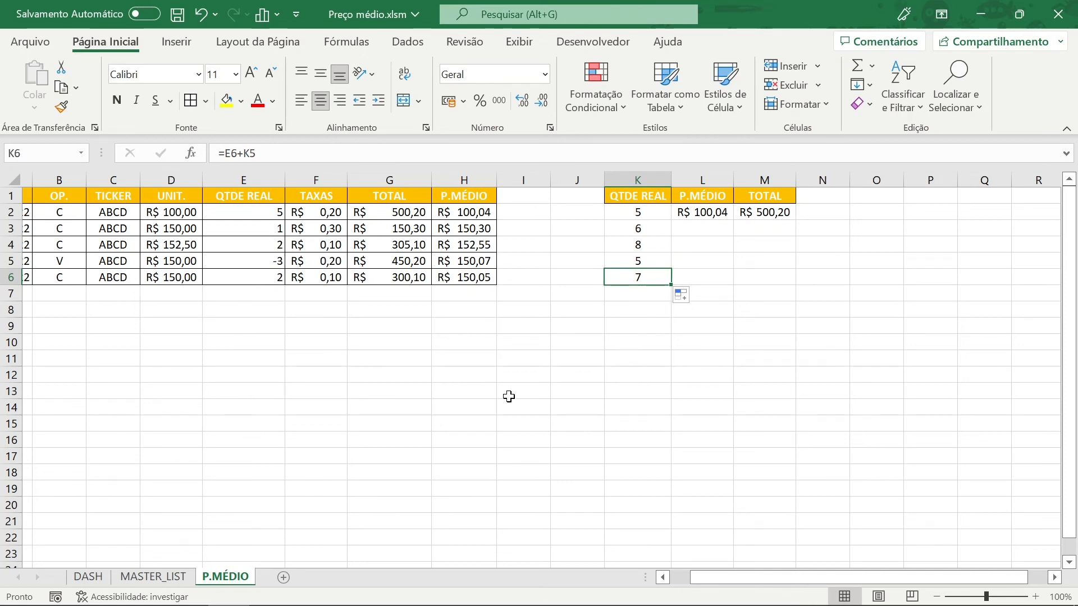
left_click(179, 15)
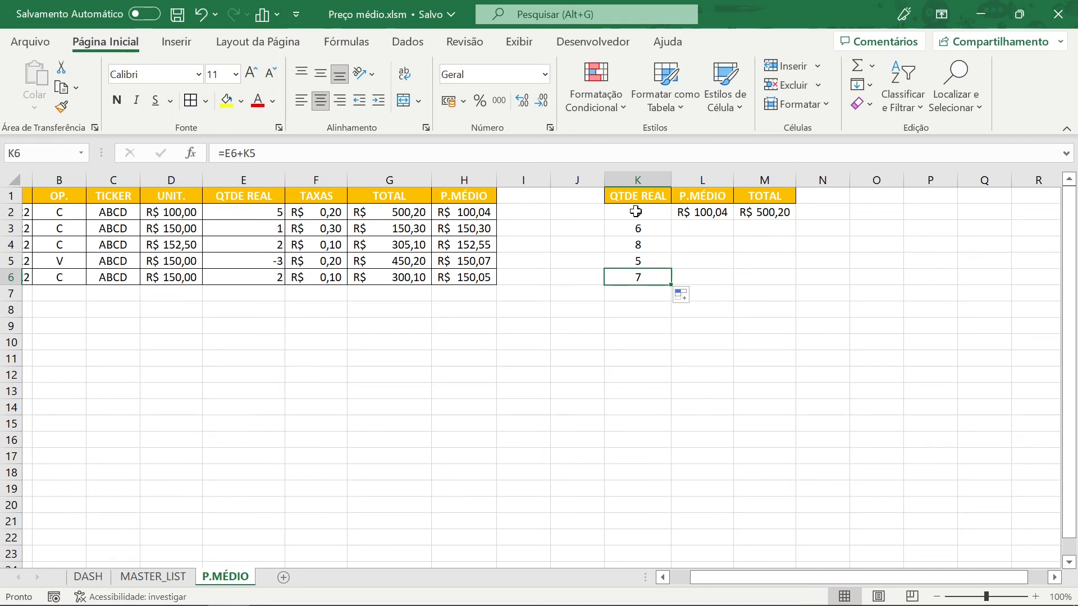
left_click_drag(633, 211, 640, 230)
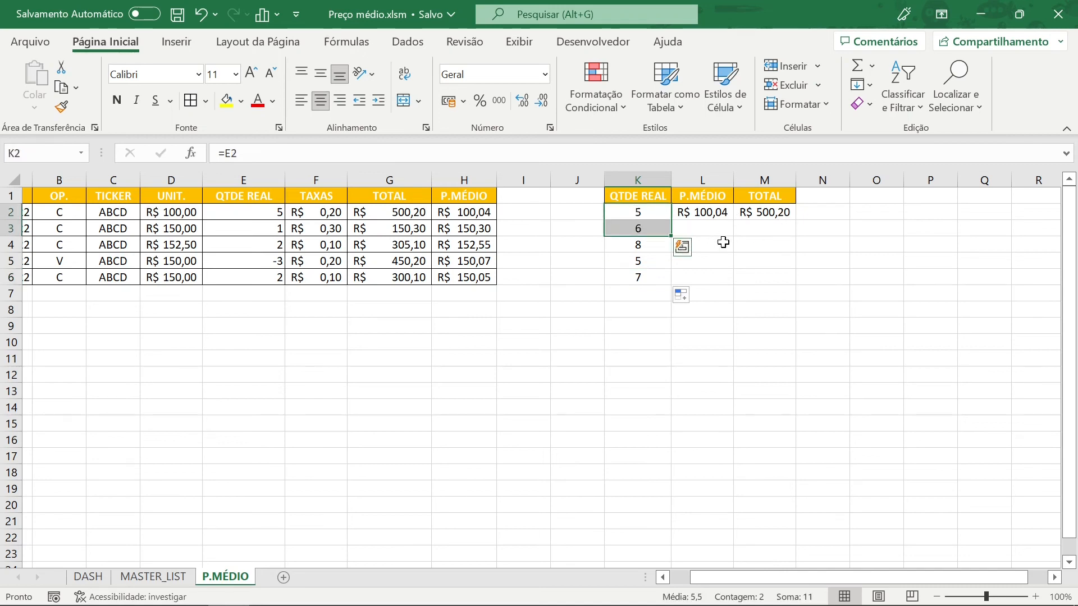
left_click(752, 245)
left_click(719, 247)
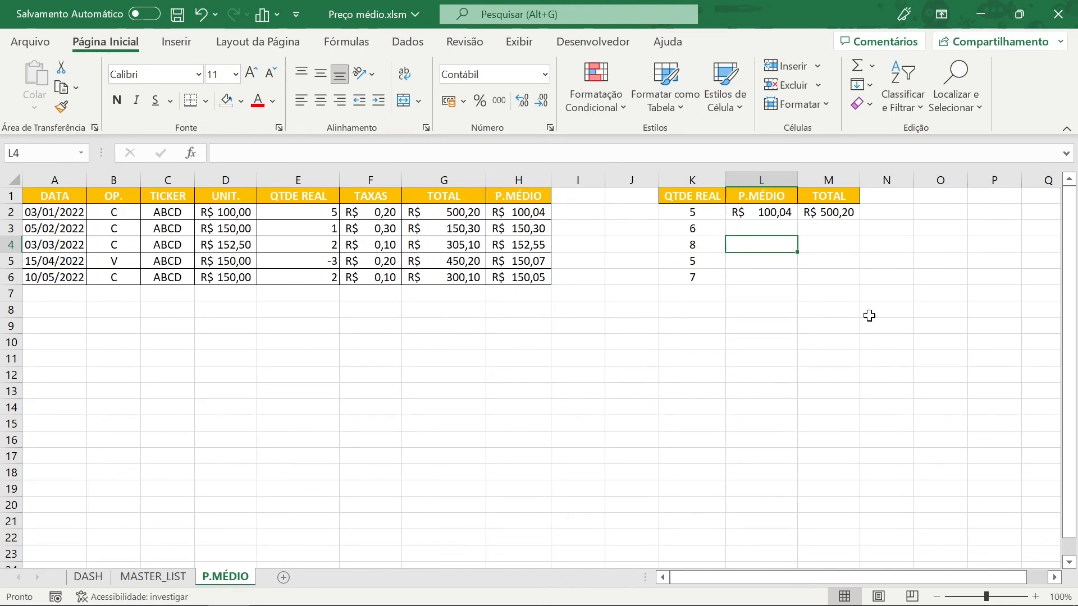
Step: Start an SE formula in M3 that tests B3="C" and returns M2+(E3*H3) when true
left_click(846, 232)
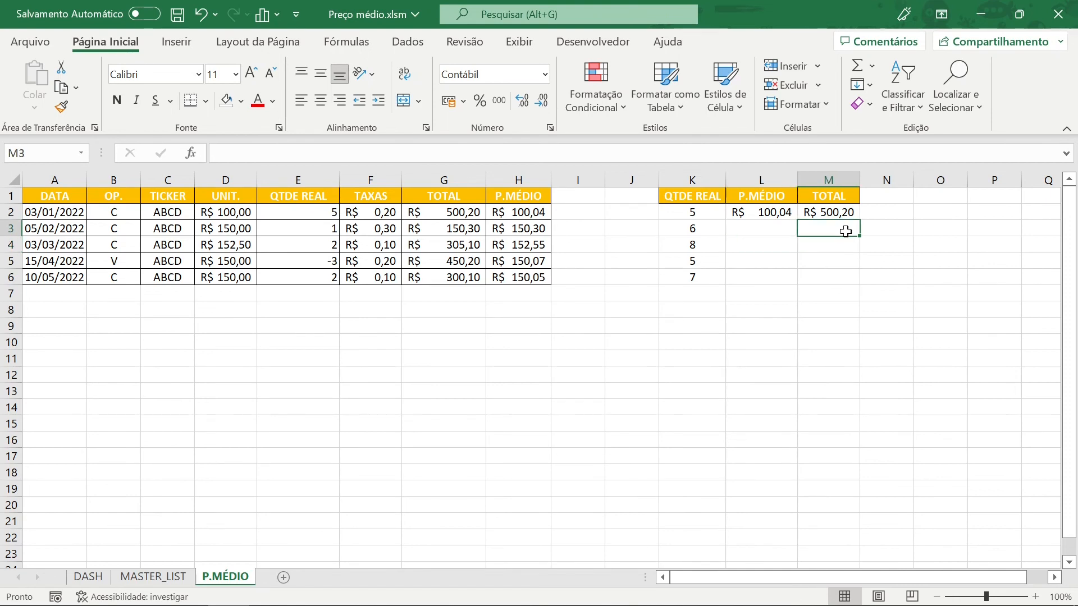
type("=SE(")
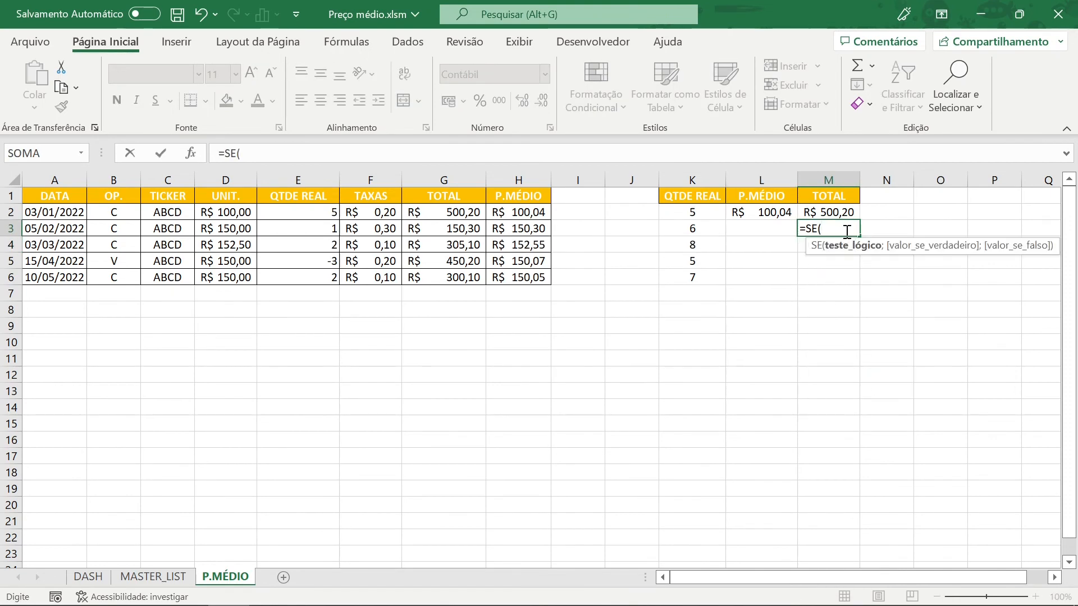
left_click(111, 227)
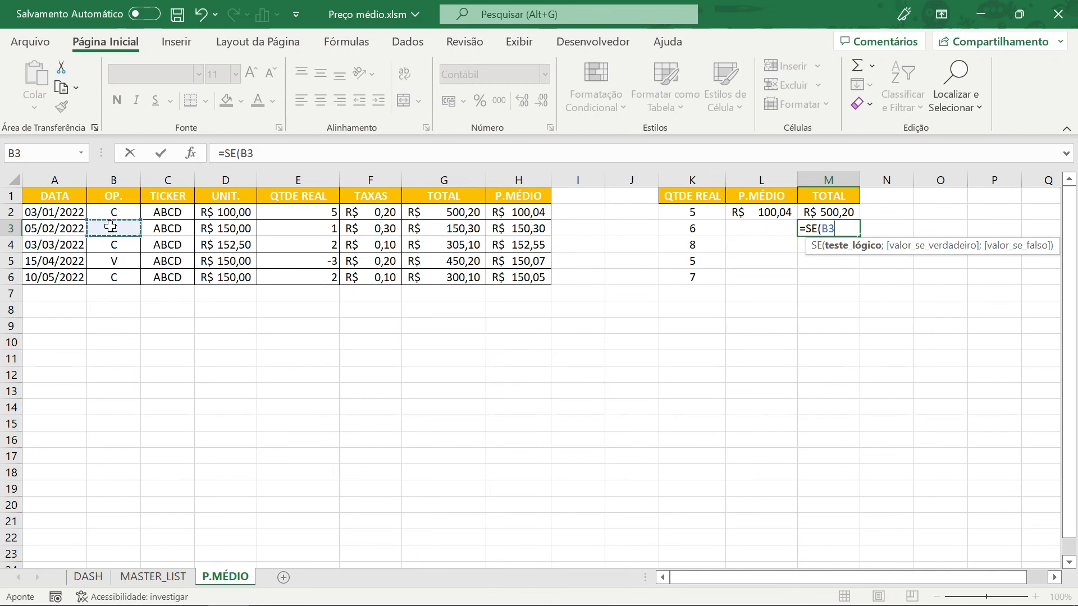
type("=\"C\"")
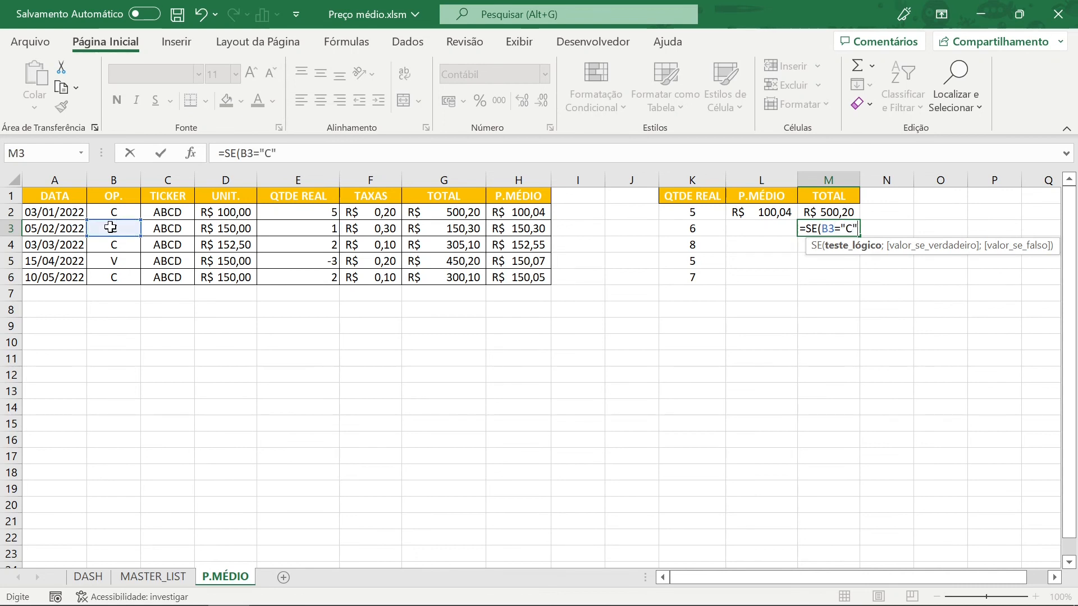
type(";")
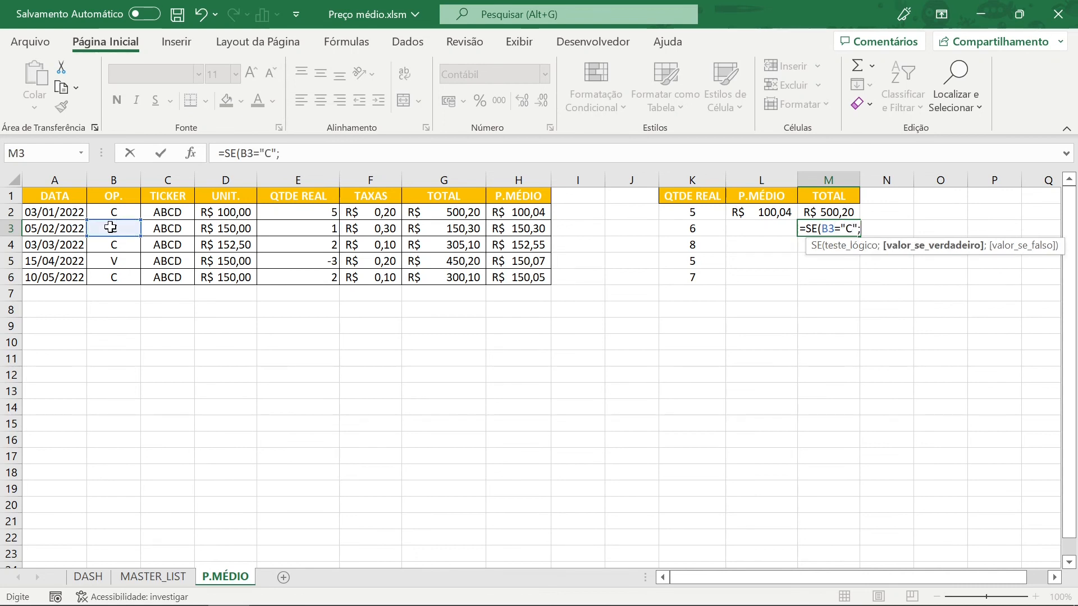
left_click(841, 212)
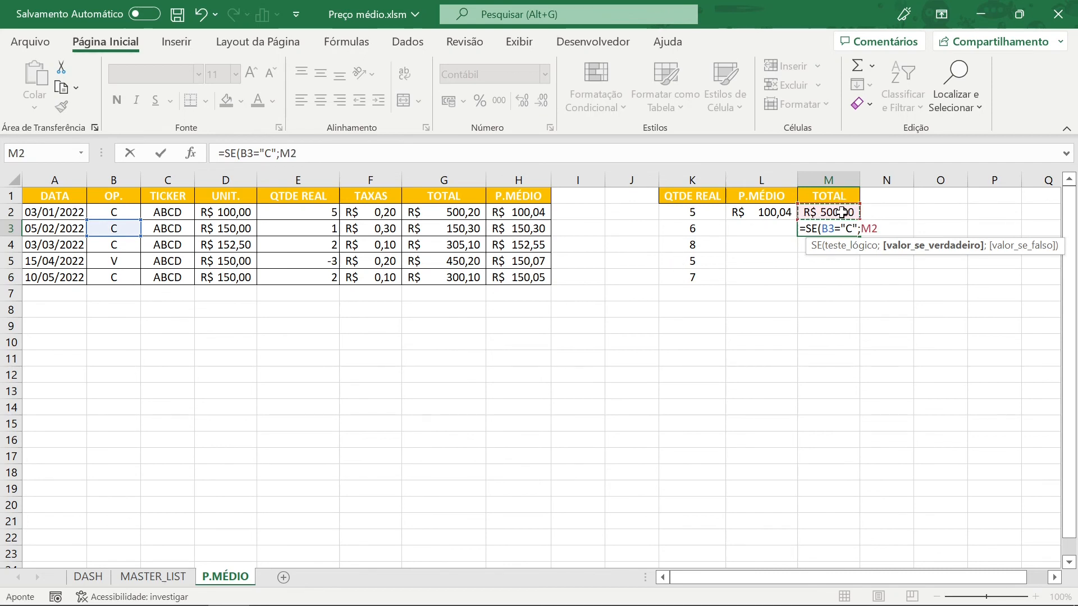
type("+(")
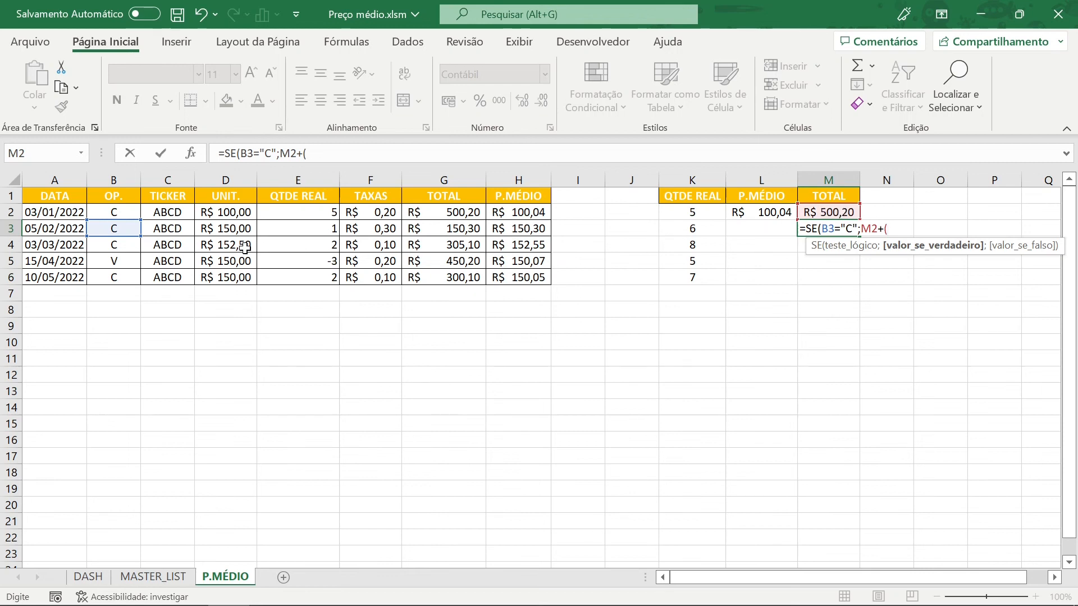
left_click(310, 227)
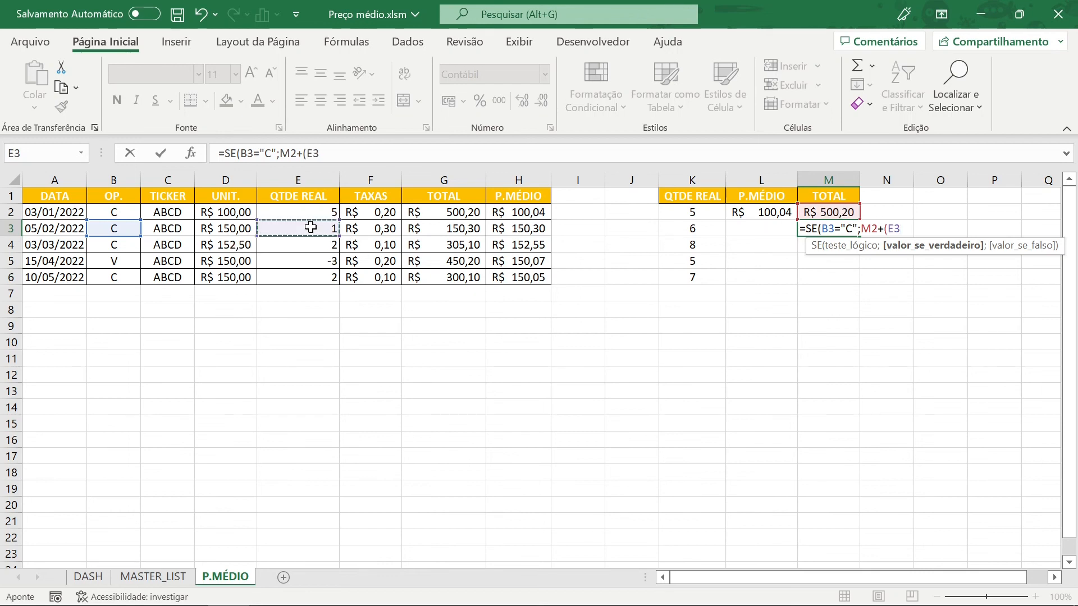
type("*")
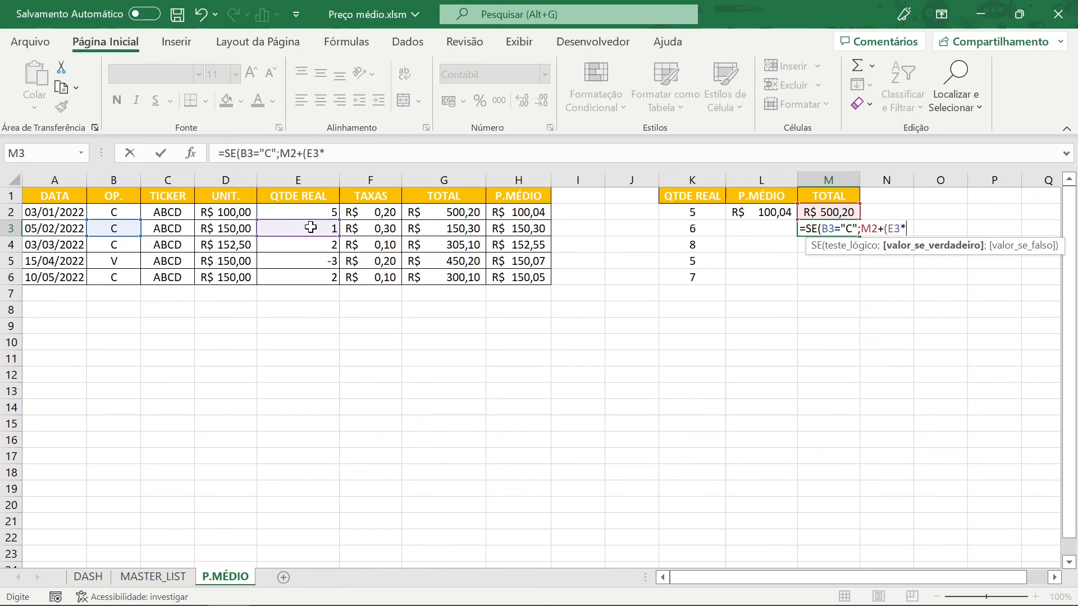
left_click(512, 231)
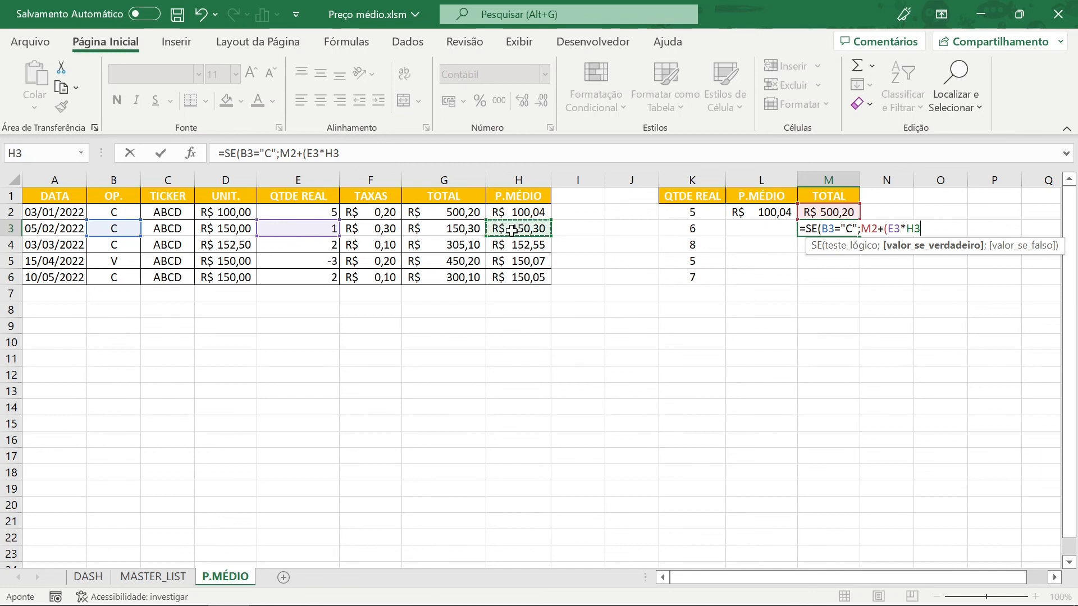
type(");")
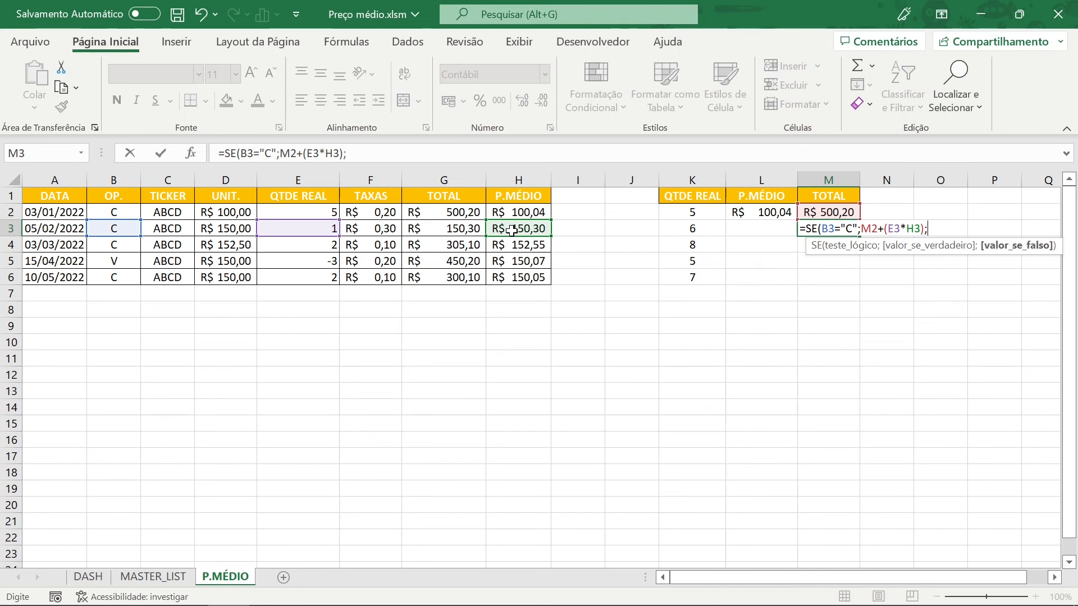
Step: Complete the SE formula in M3 with K3*L2 as the value returned when the test is false
left_click(689, 230)
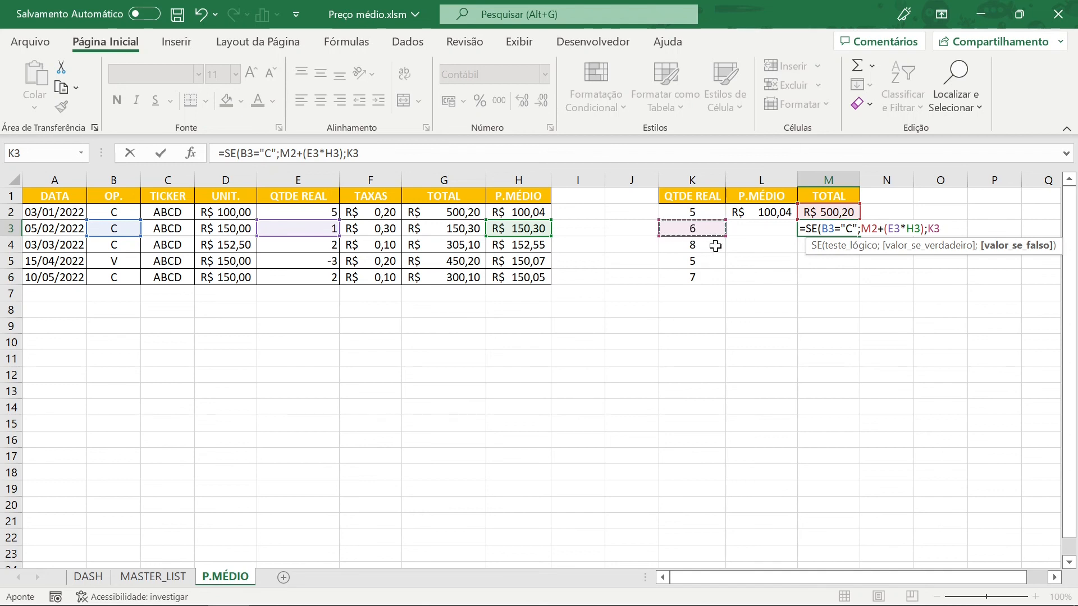
type("*")
left_click(750, 211)
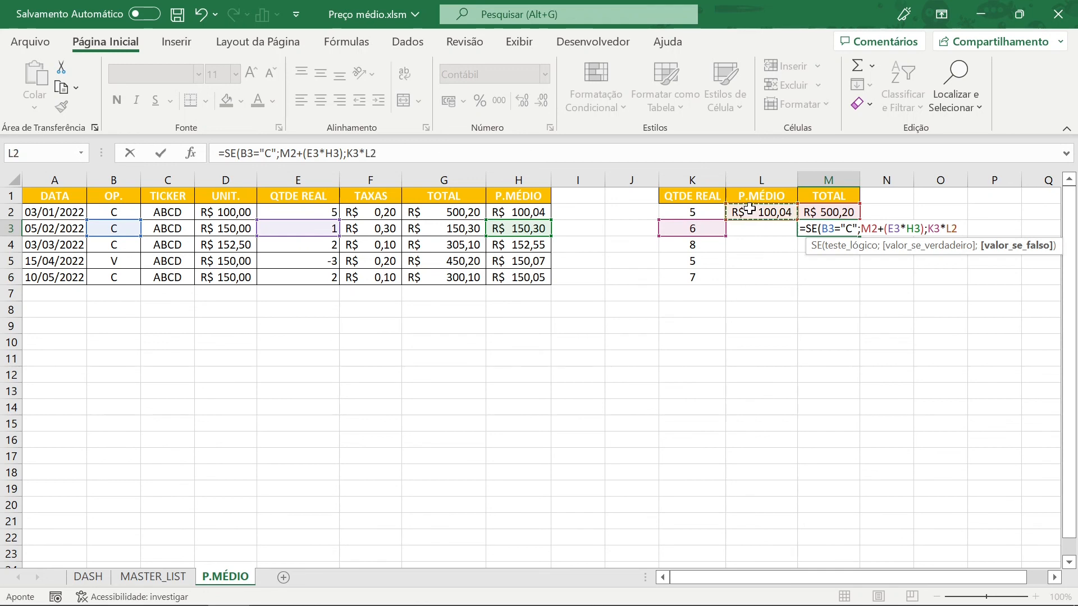
type(")")
key("Return")
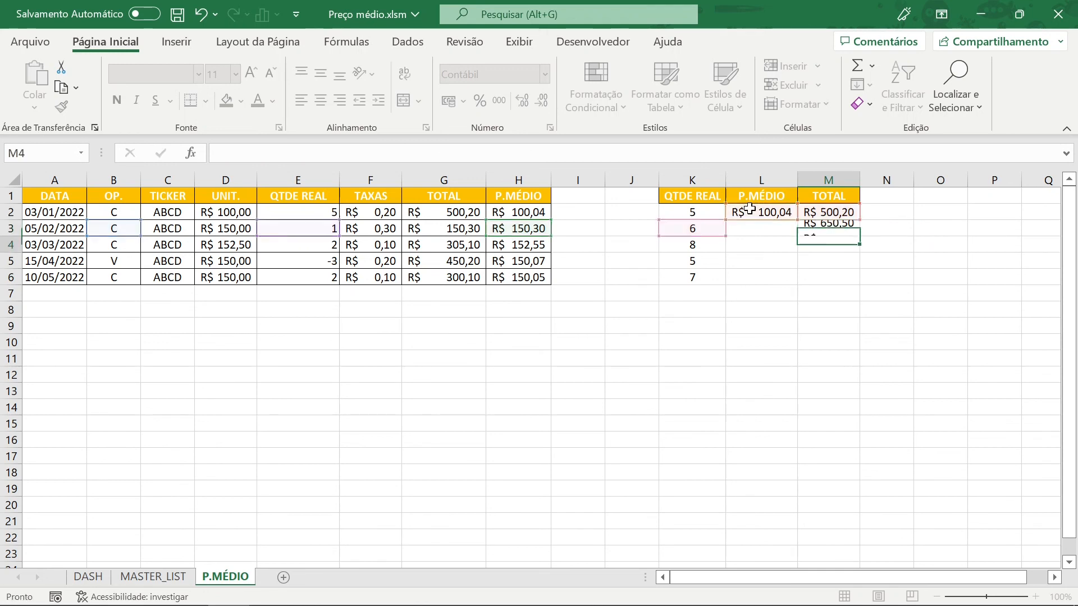
Step: Fill the running TOTAL formula from M3 down to M6
left_click(853, 226)
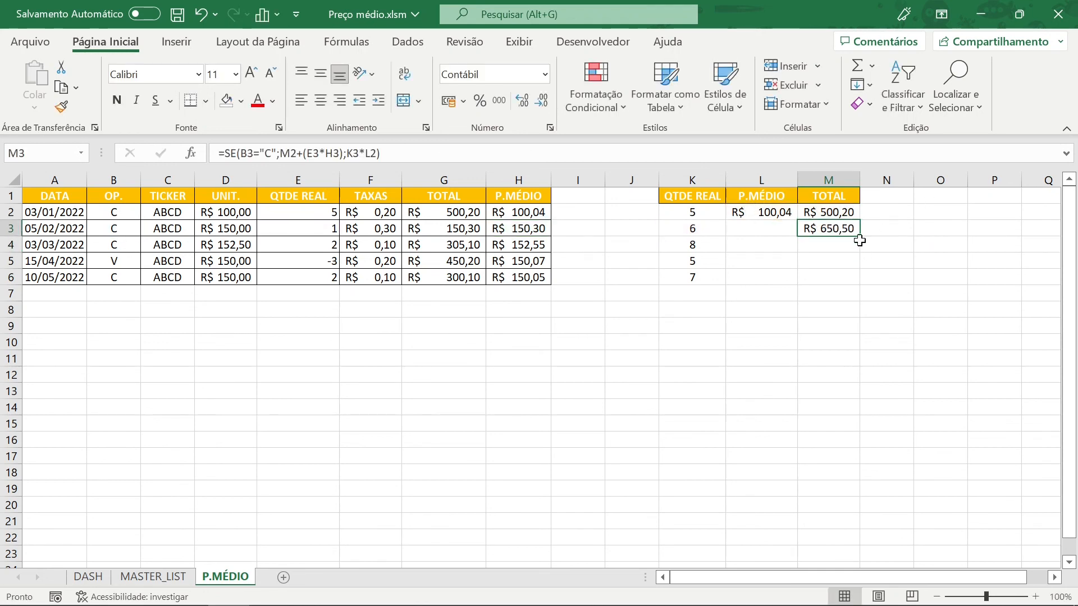
left_click_drag(860, 237, 861, 284)
left_click(940, 326)
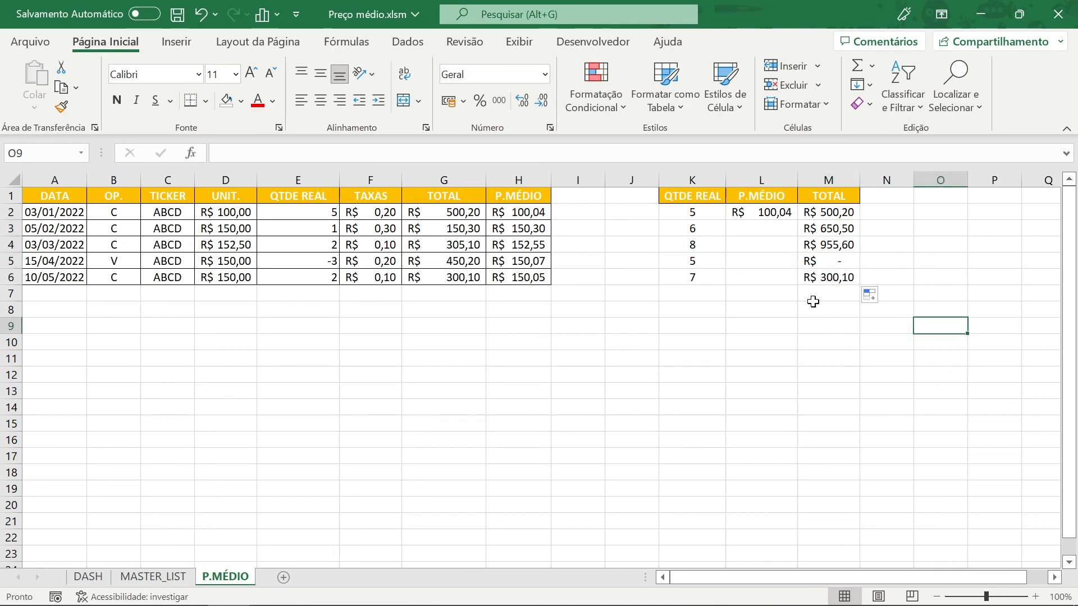
Step: Enter the average price formula =SE(B3="C";M3/K3;L2) in L3
left_click(774, 230)
type("=SE(")
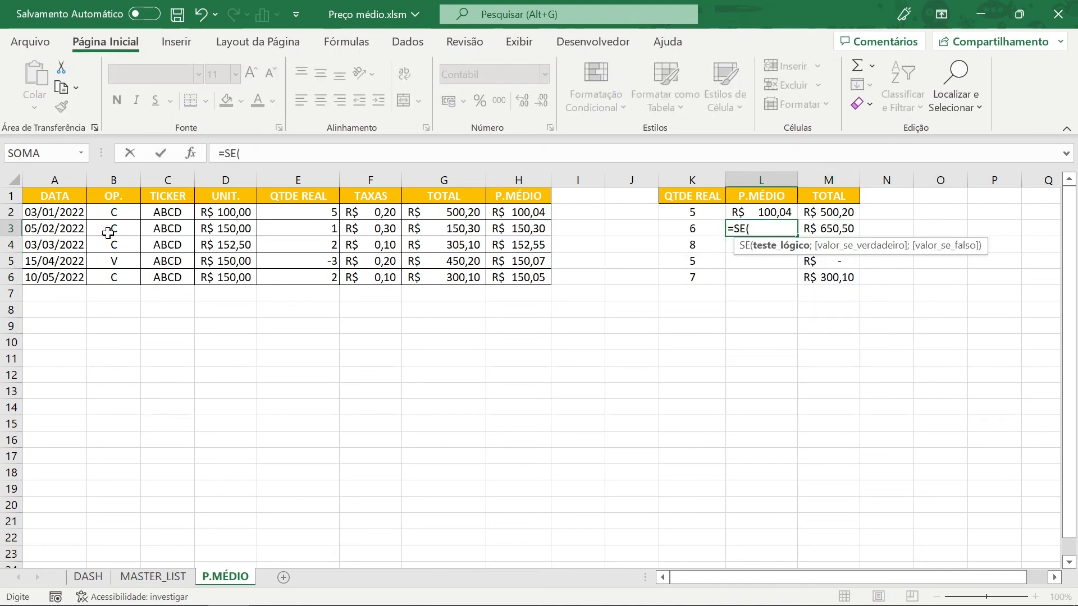
left_click(109, 232)
type("=")
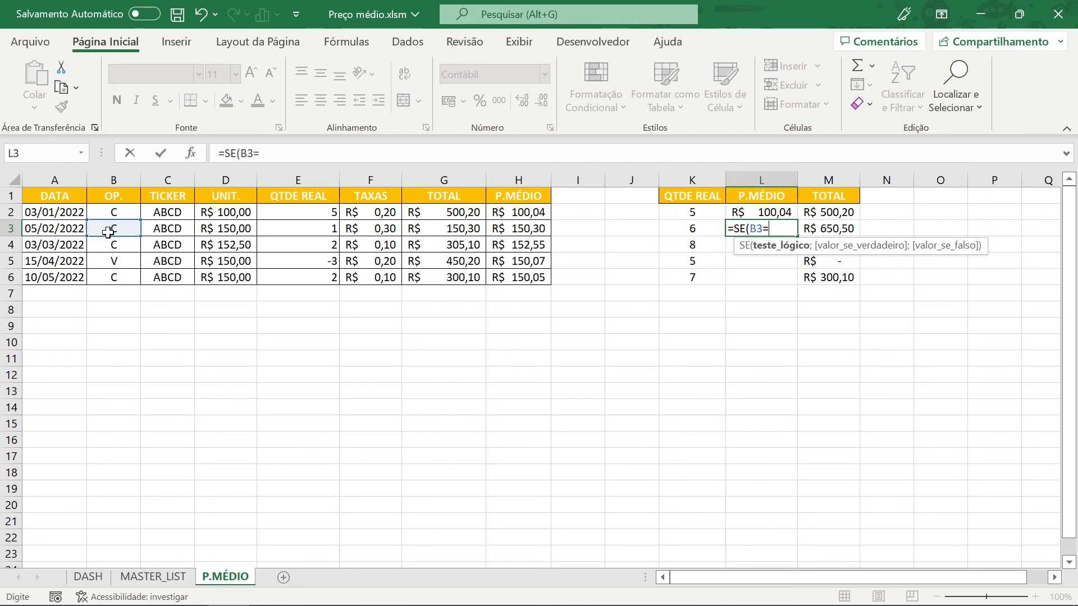
type("\"C\";")
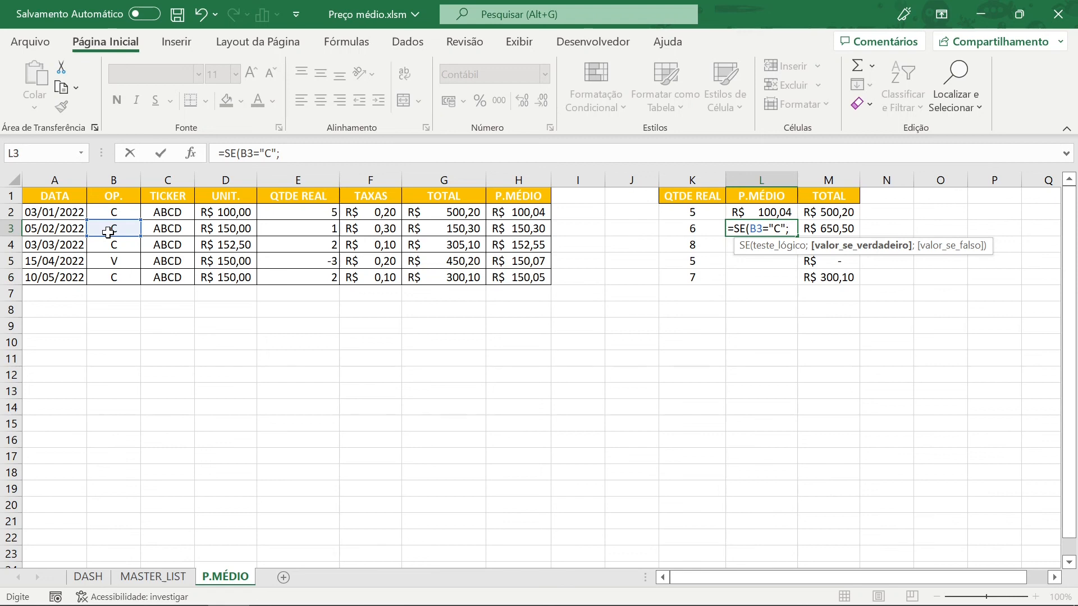
left_click(845, 225)
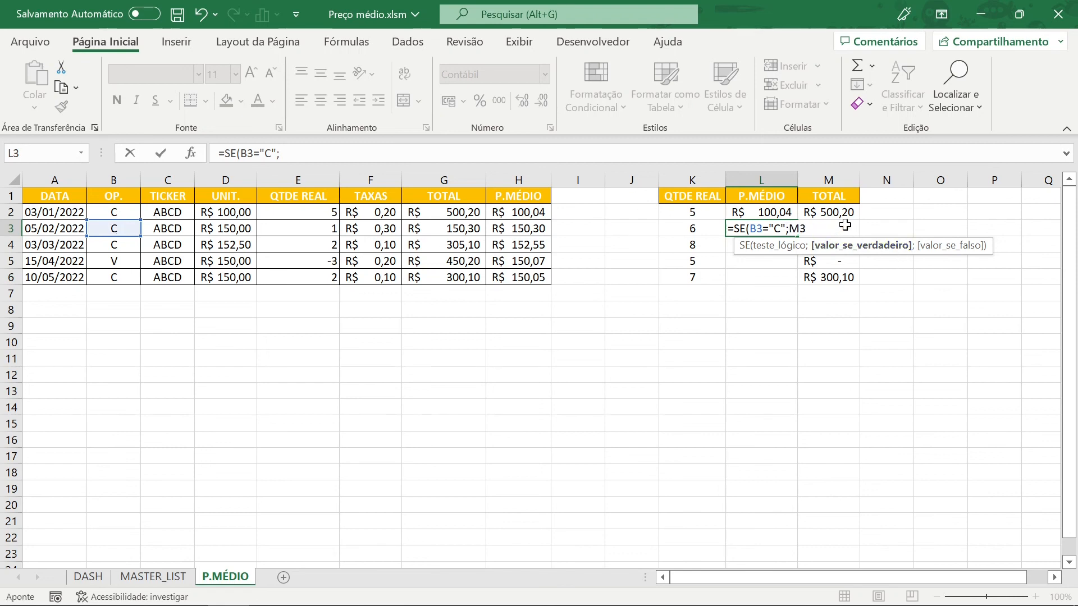
type("/")
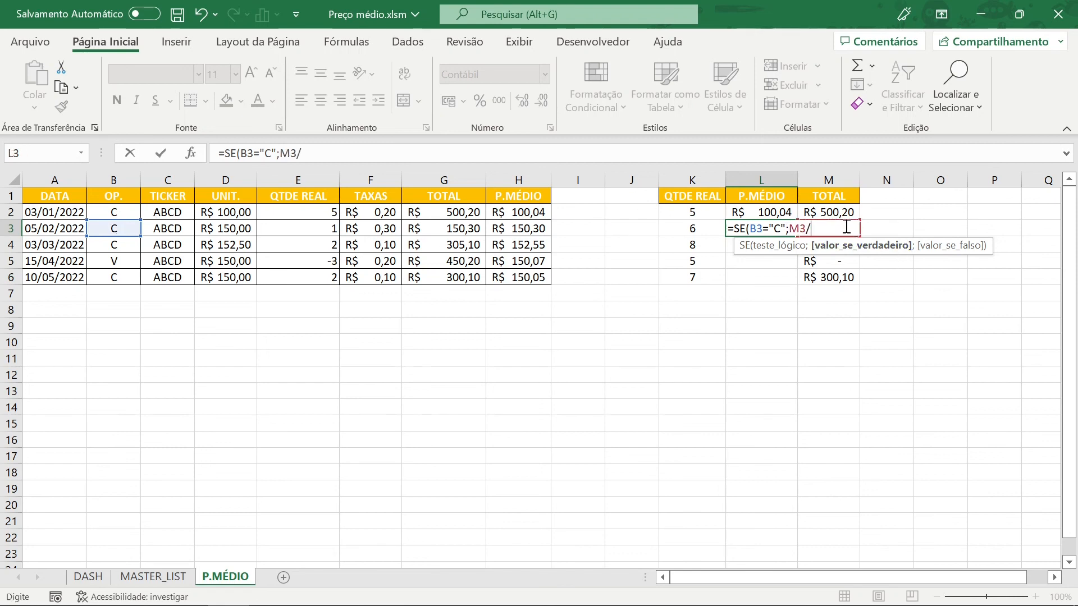
left_click(700, 230)
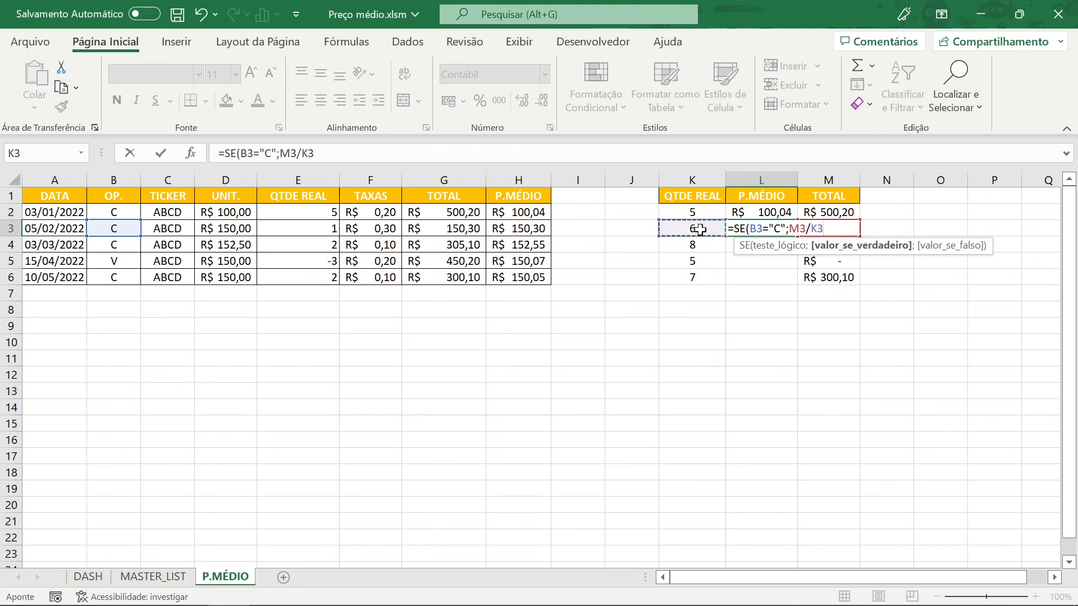
type(";")
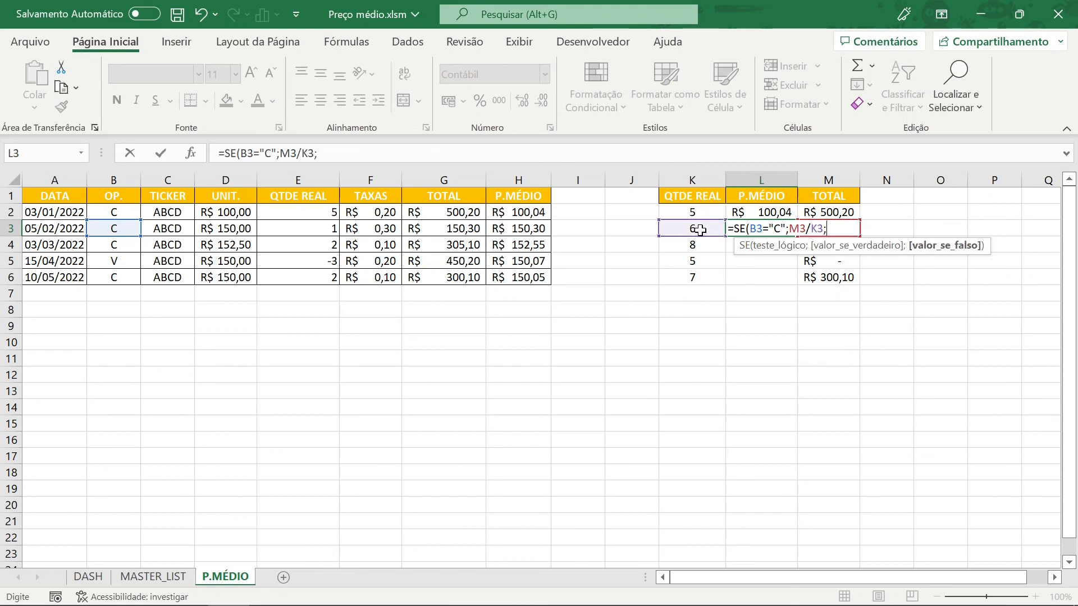
left_click(755, 210)
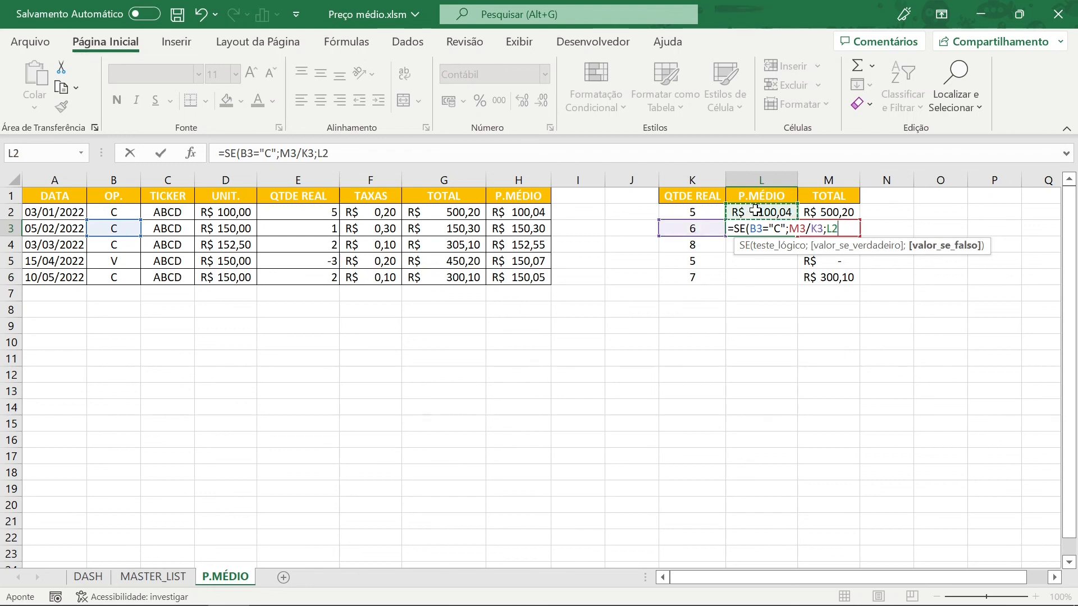
type(")")
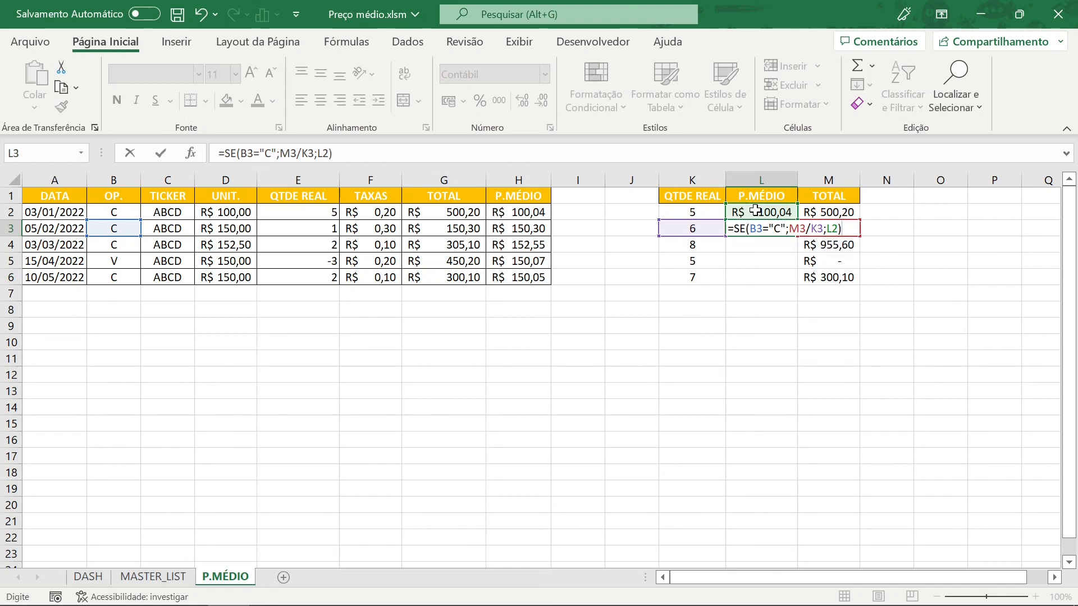
key("Return")
Step: Fill the average price formula from L3 down to L6
left_click(759, 225)
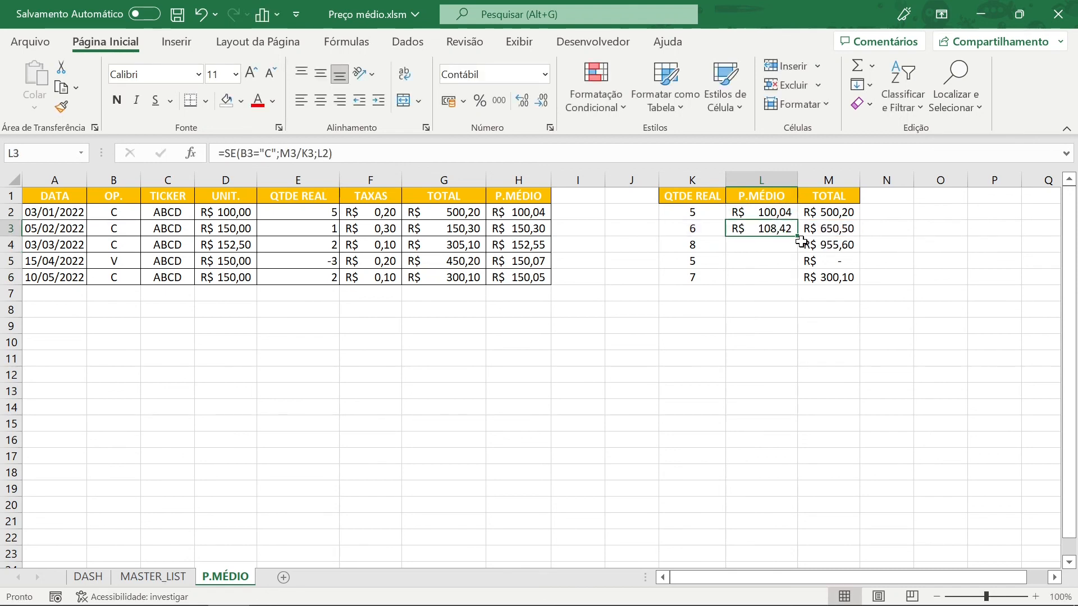
left_click_drag(798, 240, 796, 283)
left_click(763, 355)
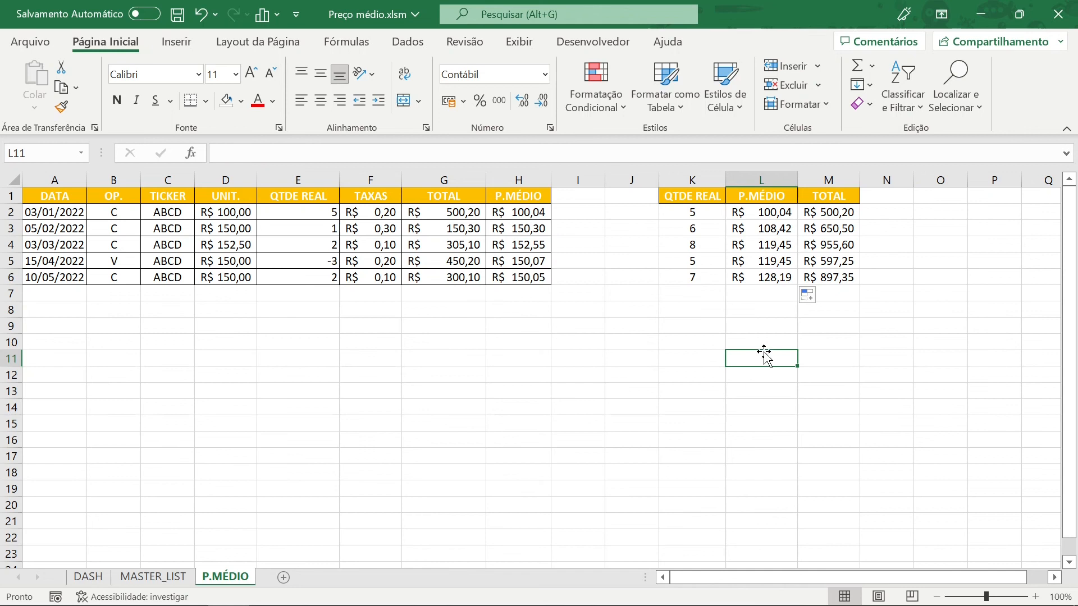
Step: Highlight the final row of the running table, K6 to M6, with a yellow fill
left_click(719, 284)
left_click_drag(719, 284, 832, 280)
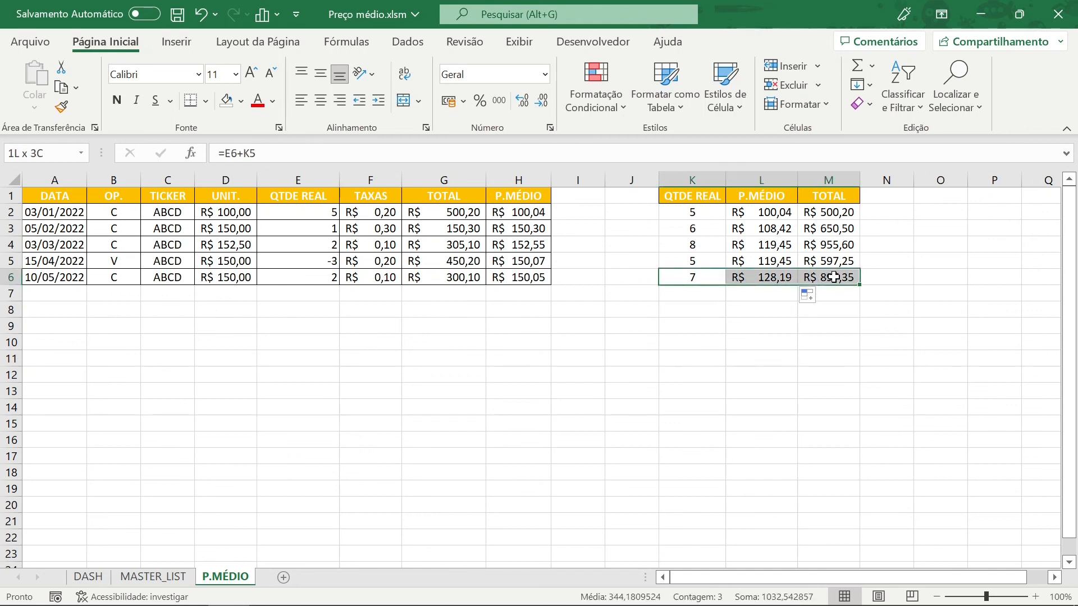
left_click(242, 104)
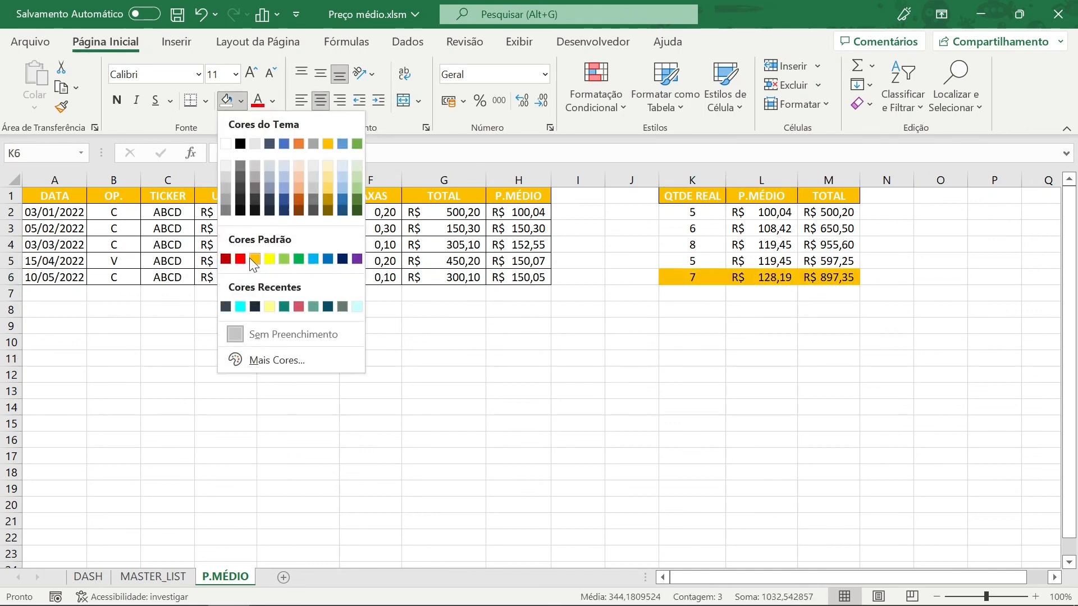
left_click(269, 258)
left_click(760, 325)
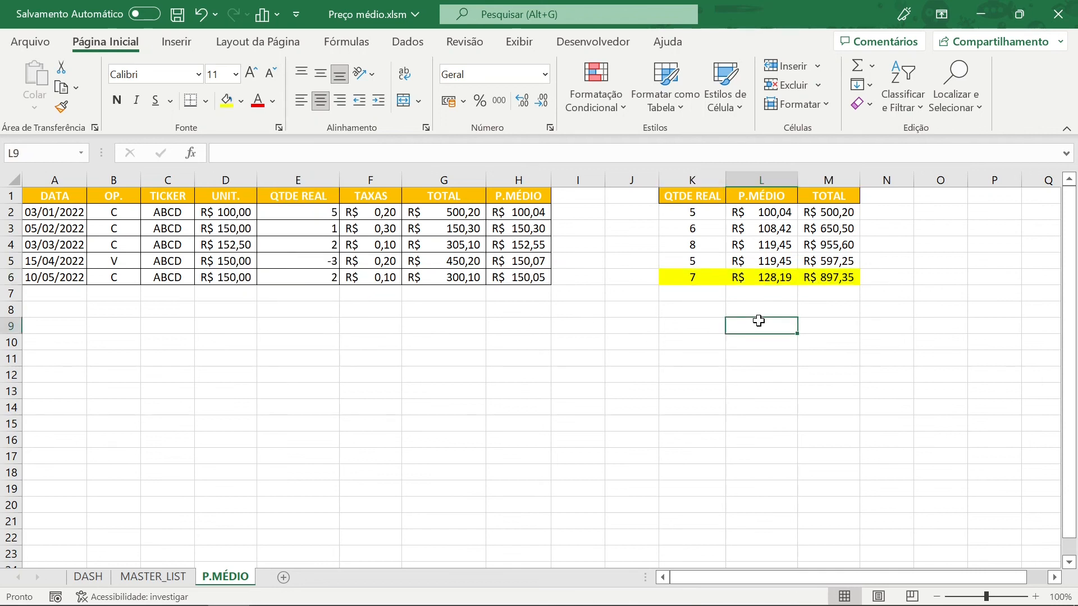
Step: Check the final P.MÉDIO formula in L6 and view the PREÇO MÉDIO tables on the DASH sheet
left_click(782, 274)
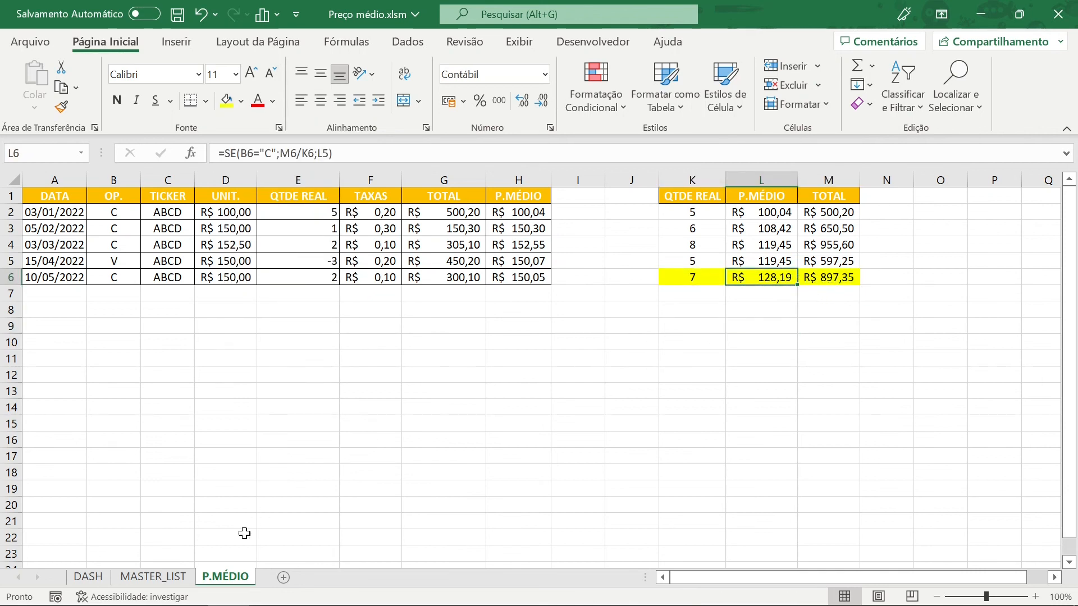
left_click(90, 578)
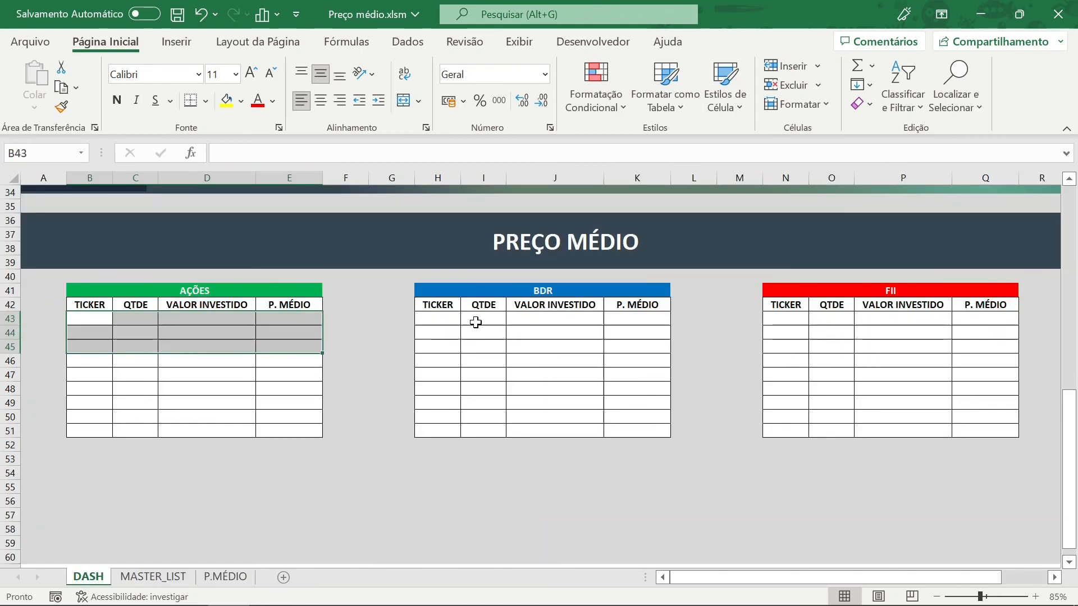
left_click(374, 333)
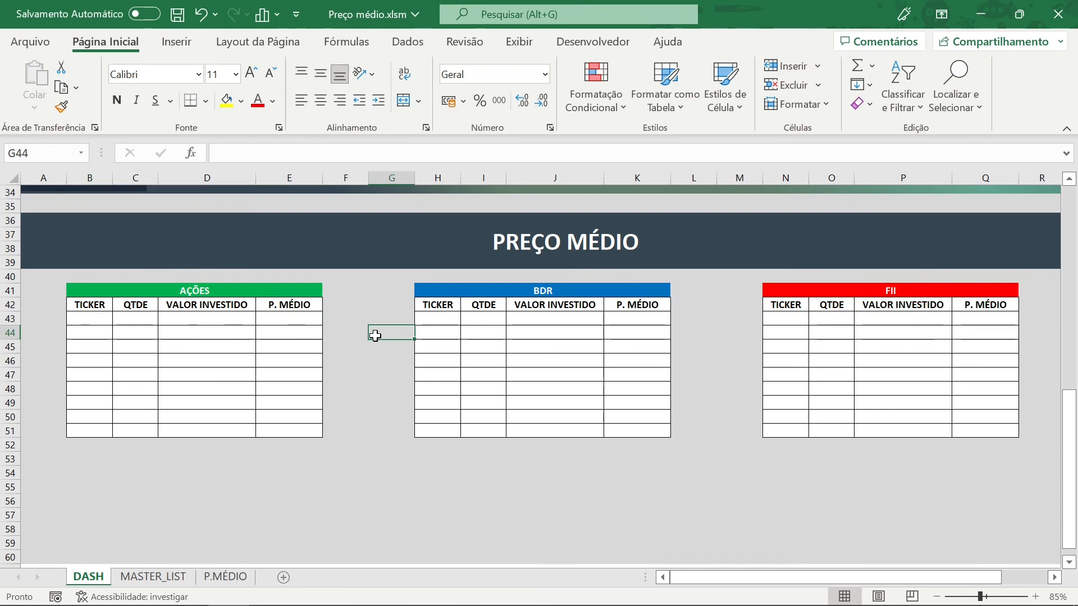